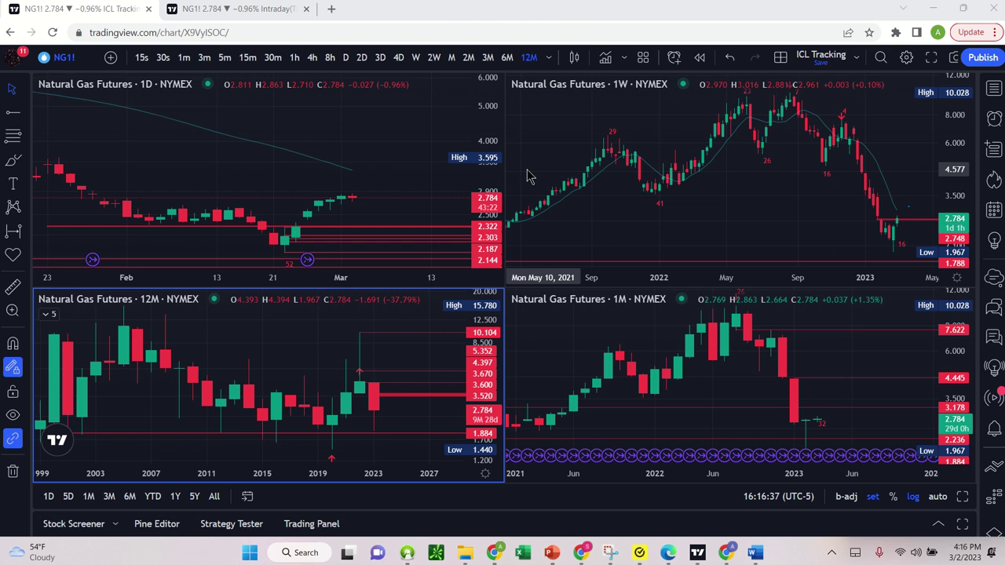
Maximize the daily Natural Gas Futures chart so it fills the whole chart layout
scroll(527, 176, down, 3)
scroll(338, 180, down, 5)
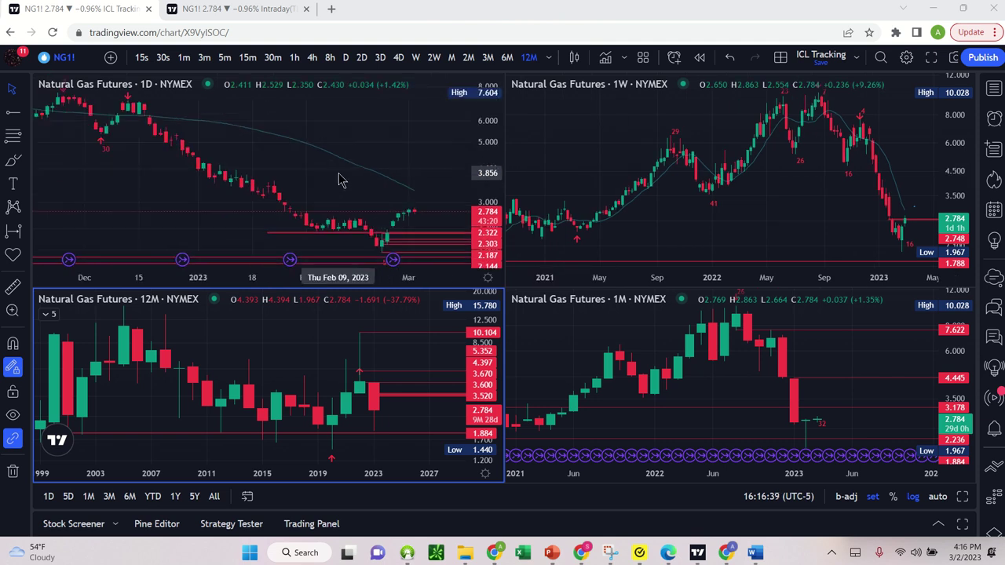
scroll(350, 177, down, 2)
right_click(381, 139)
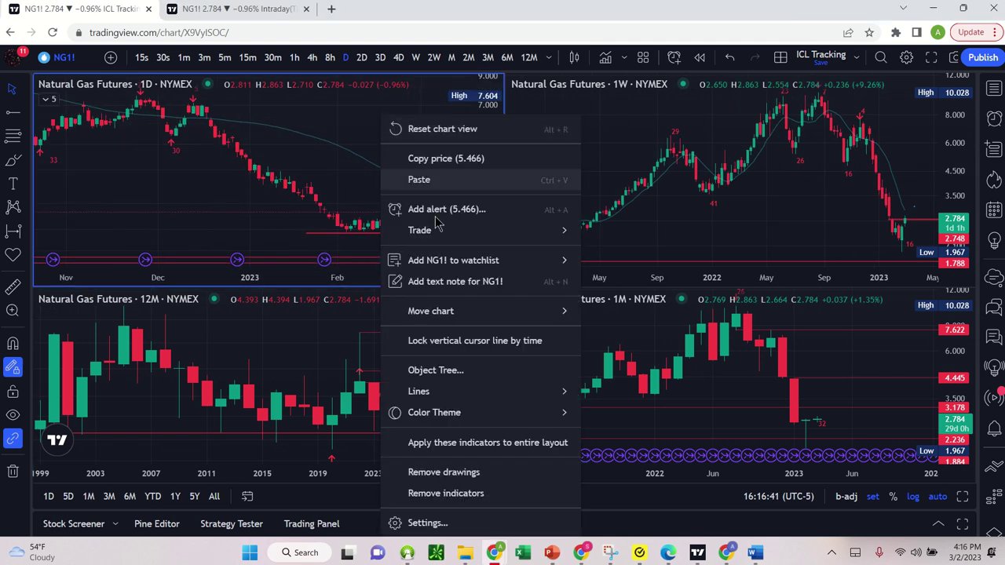
mouse_move(451, 399)
click(628, 395)
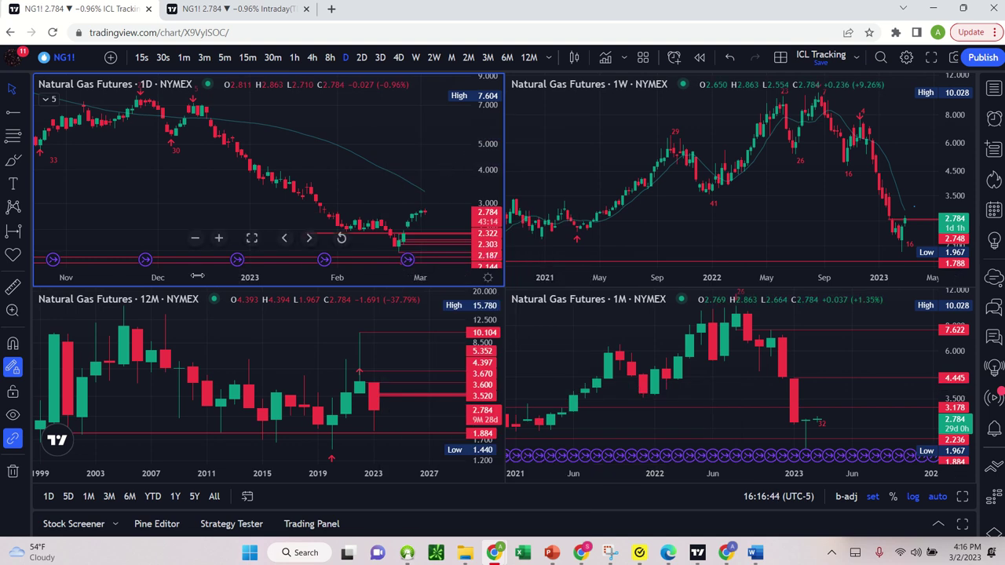
click(252, 237)
scroll(671, 259, up, 2)
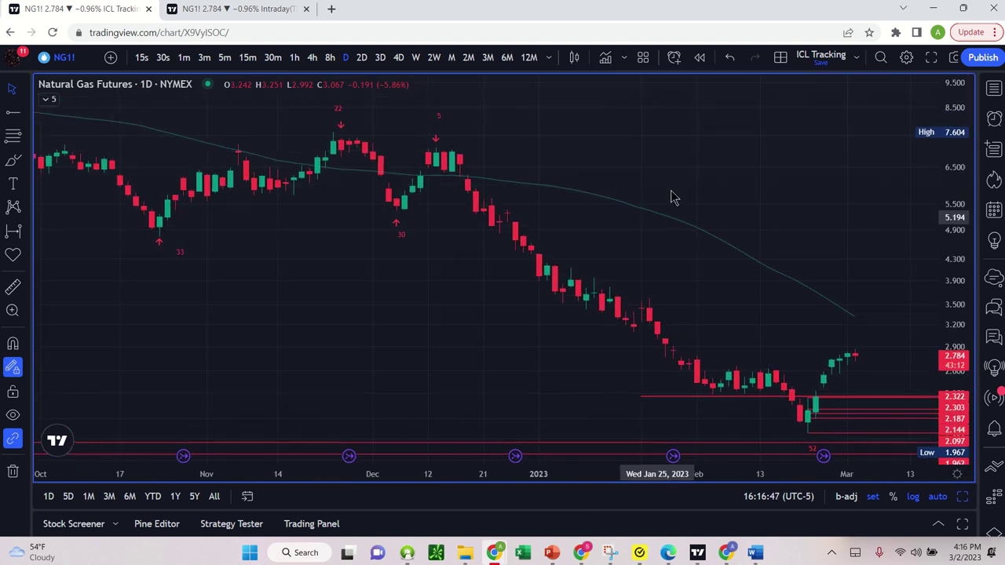
Delete the horizontal price line at 2.322 from the daily chart
scroll(785, 201, down, 4)
drag(831, 197, 665, 170)
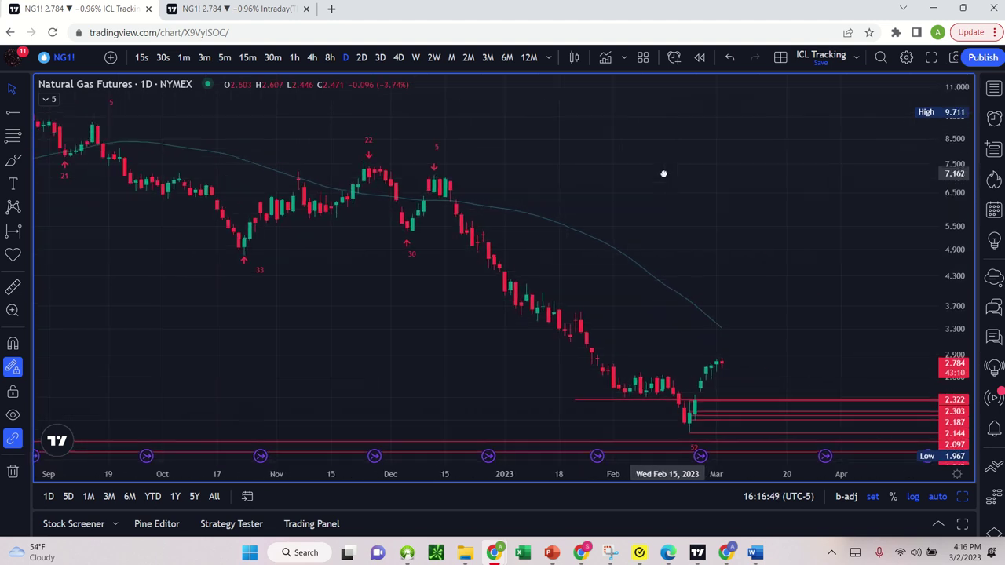
scroll(665, 189, up, 3)
scroll(664, 188, up, 1)
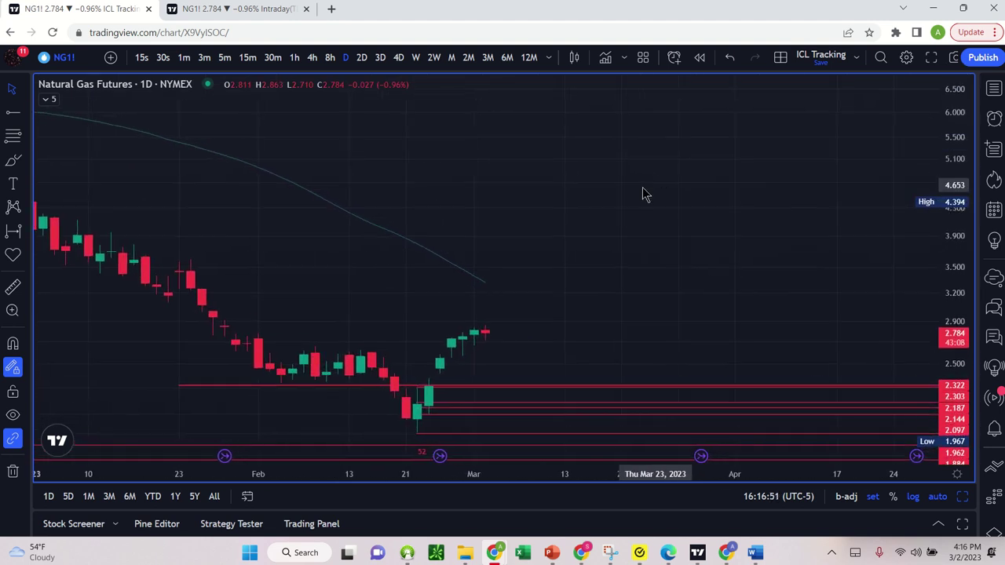
click(264, 388)
key(Delete)
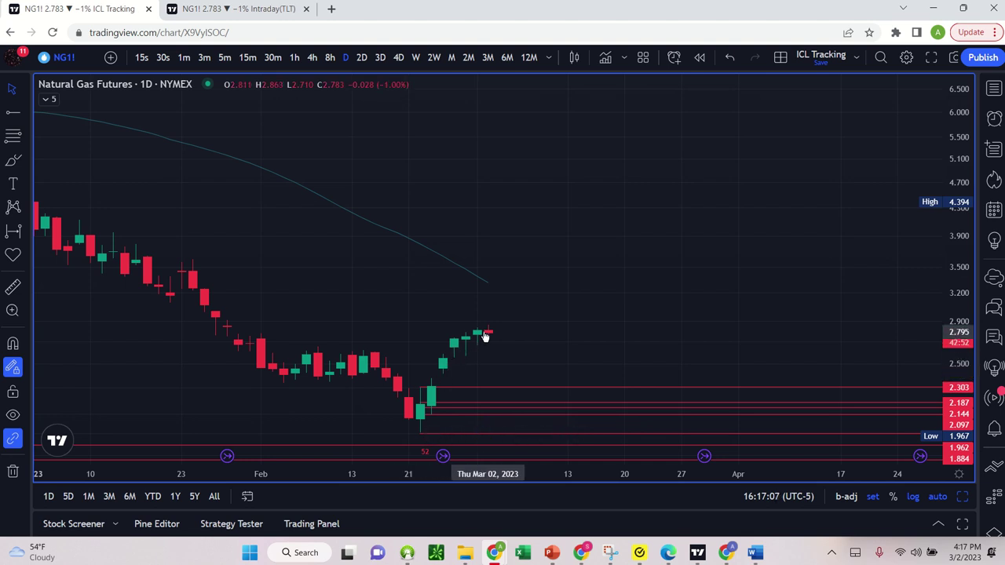
Examine the most recent daily candles from the late-February low through March 2, 2023
scroll(473, 350, up, 3)
scroll(293, 253, up, 1)
drag(294, 254, 554, 288)
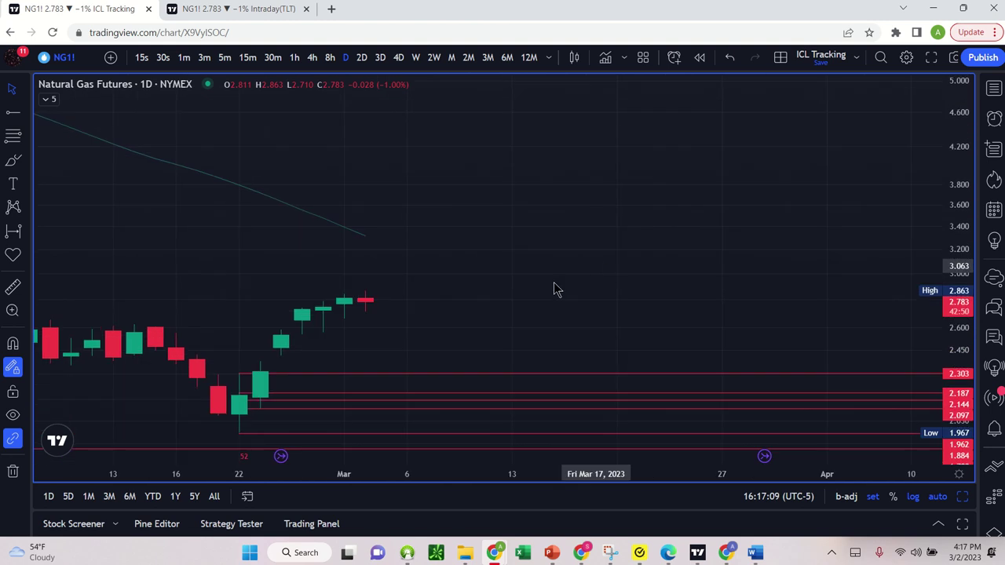
scroll(176, 246, up, 2)
scroll(177, 246, up, 1)
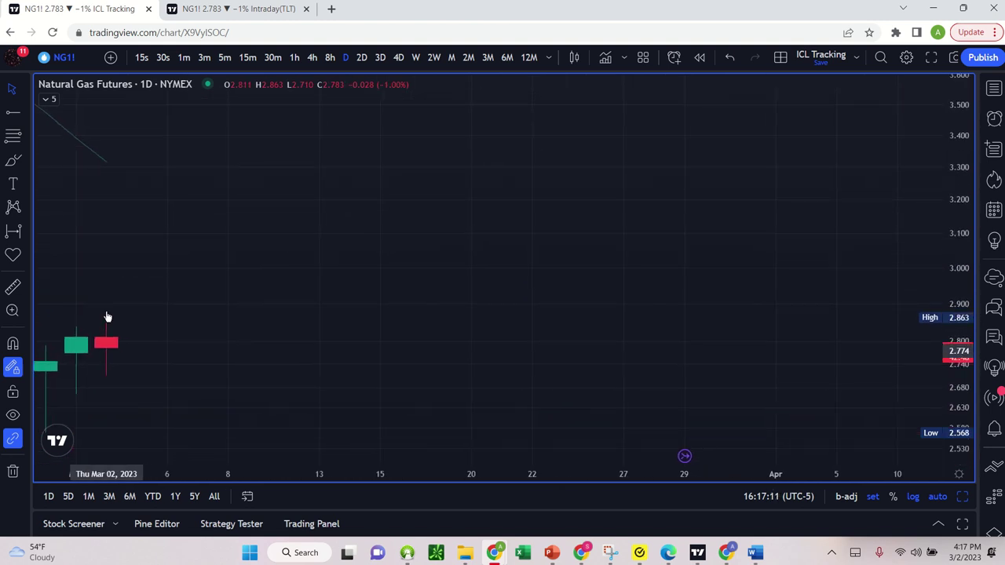
drag(171, 272, 381, 260)
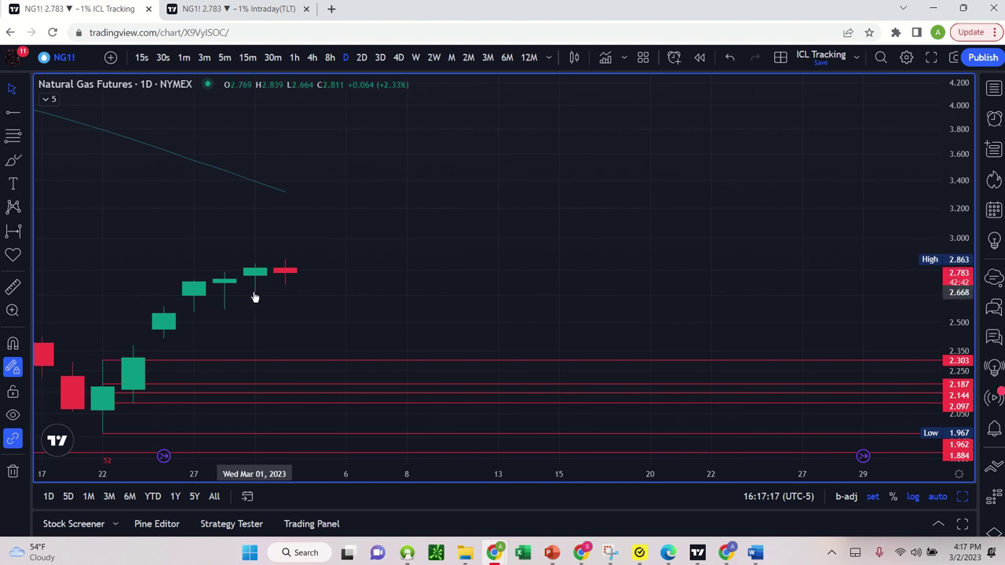
scroll(254, 297, down, 5)
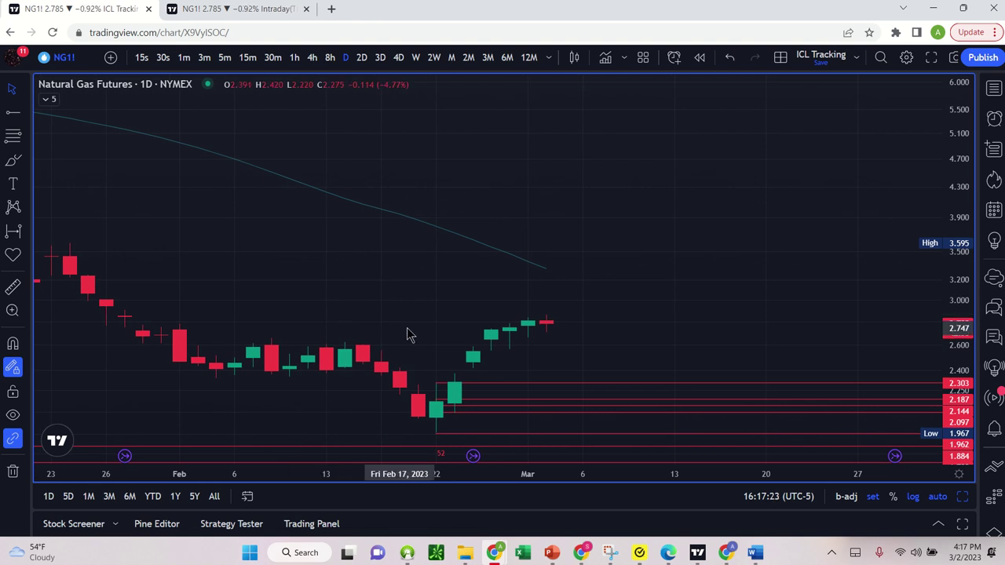
scroll(408, 337, up, 3)
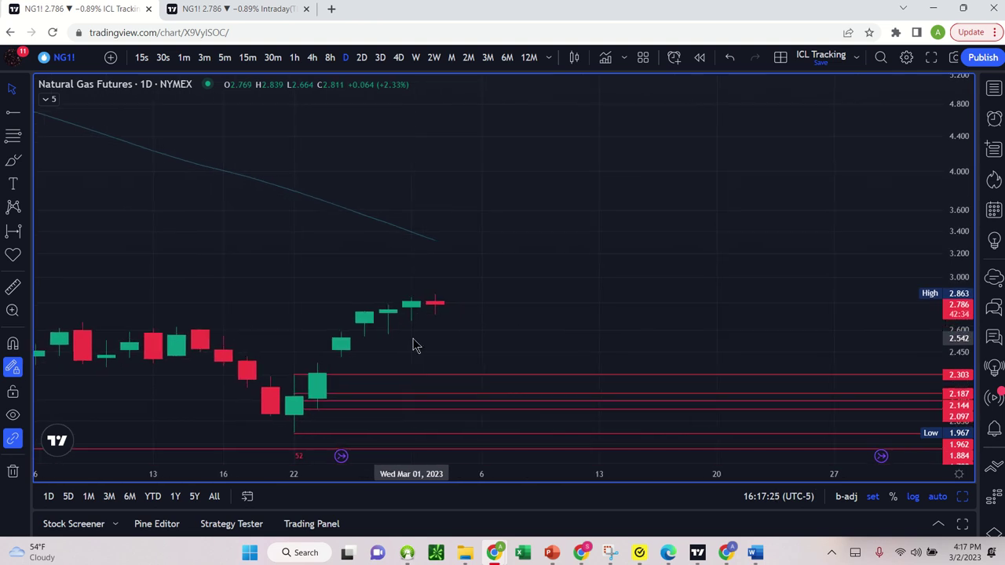
drag(420, 271, 626, 343)
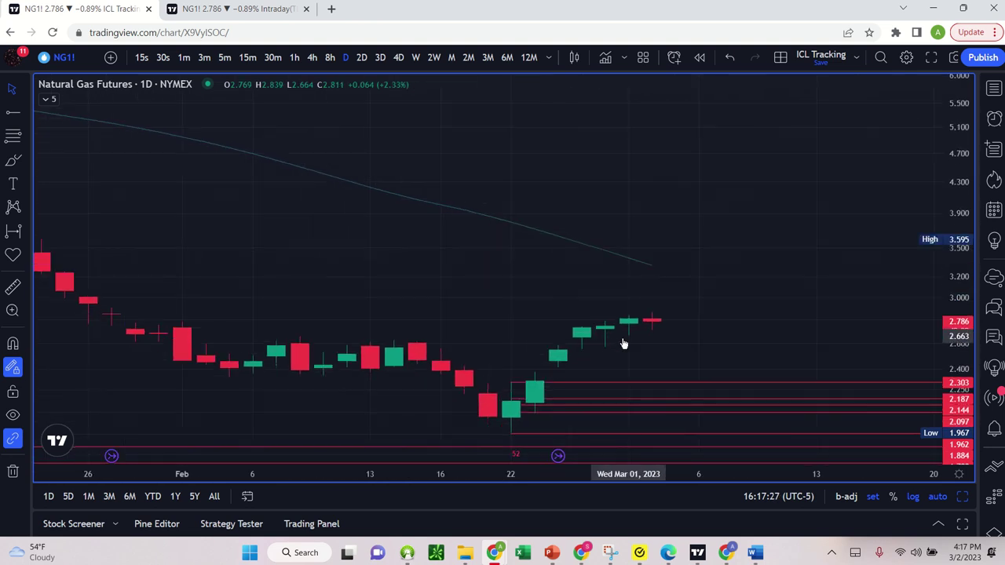
scroll(639, 330, up, 4)
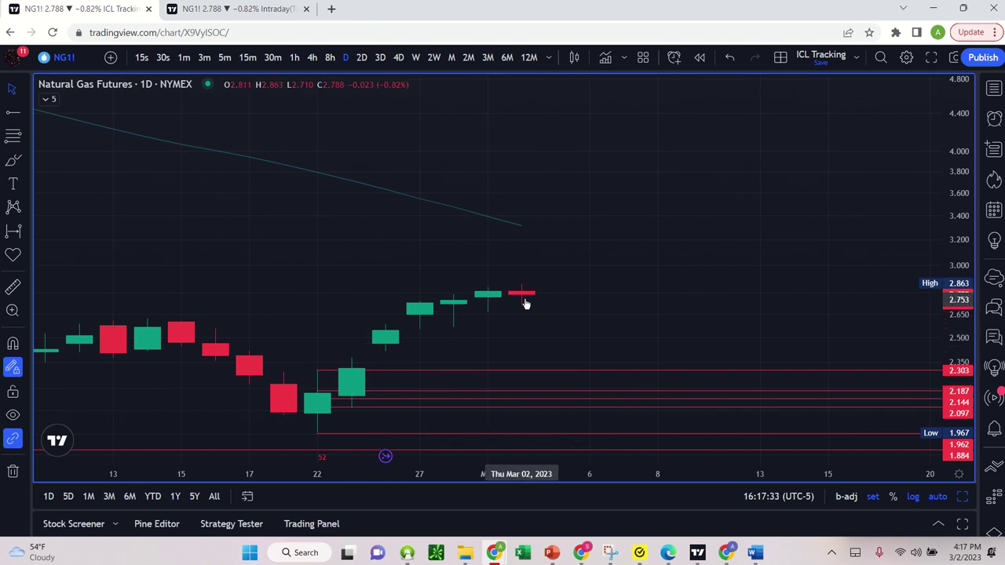
scroll(457, 326, up, 3)
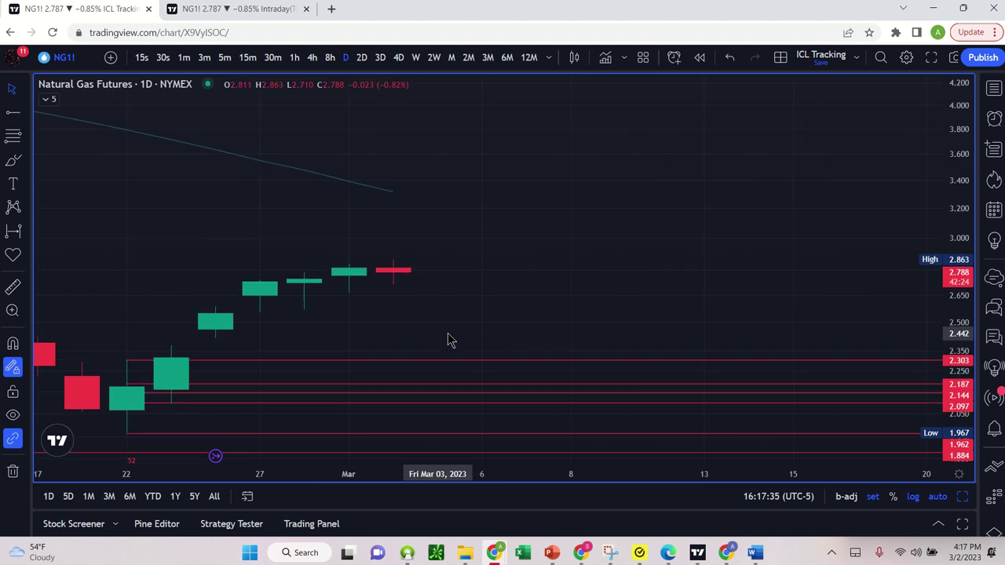
drag(447, 338, 254, 370)
drag(422, 188, 615, 170)
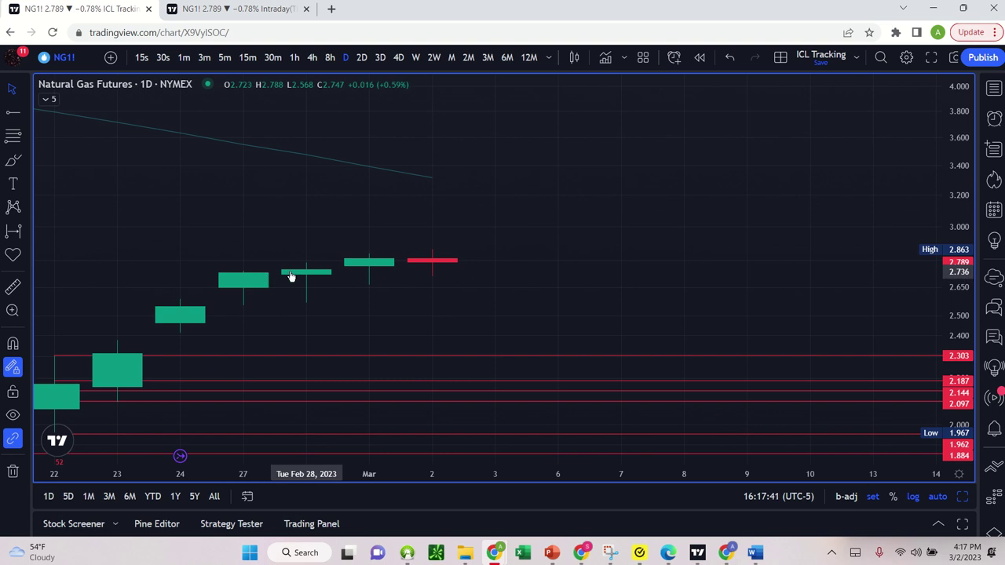
scroll(295, 280, down, 3)
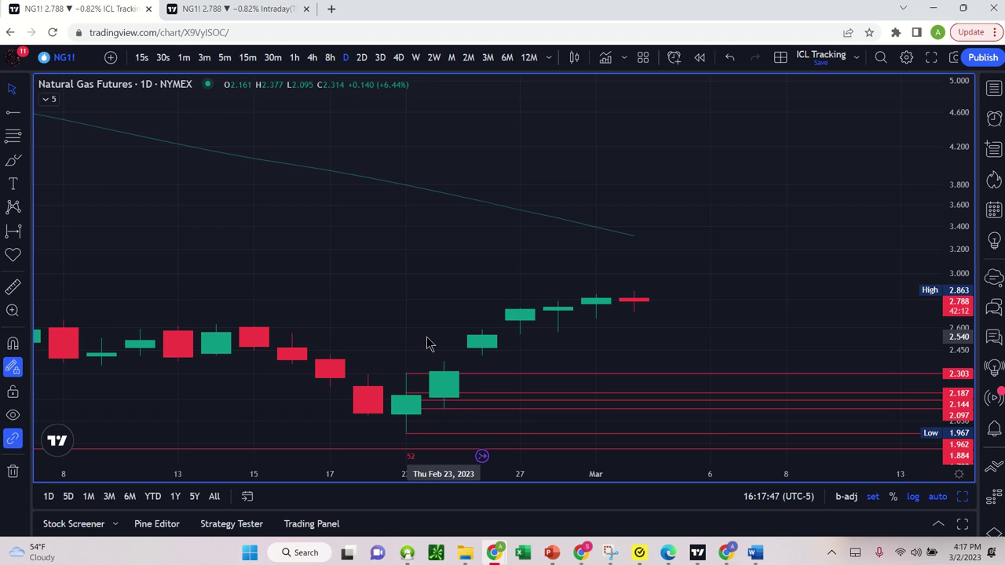
scroll(534, 334, down, 4)
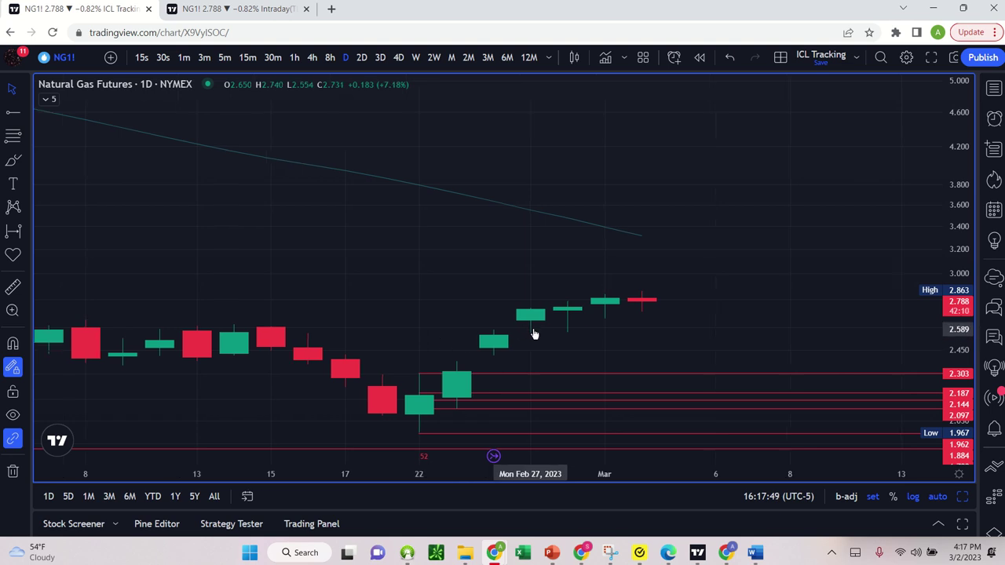
Hide the 50-period moving average and show the 10-period moving average on the daily chart
scroll(534, 334, down, 3)
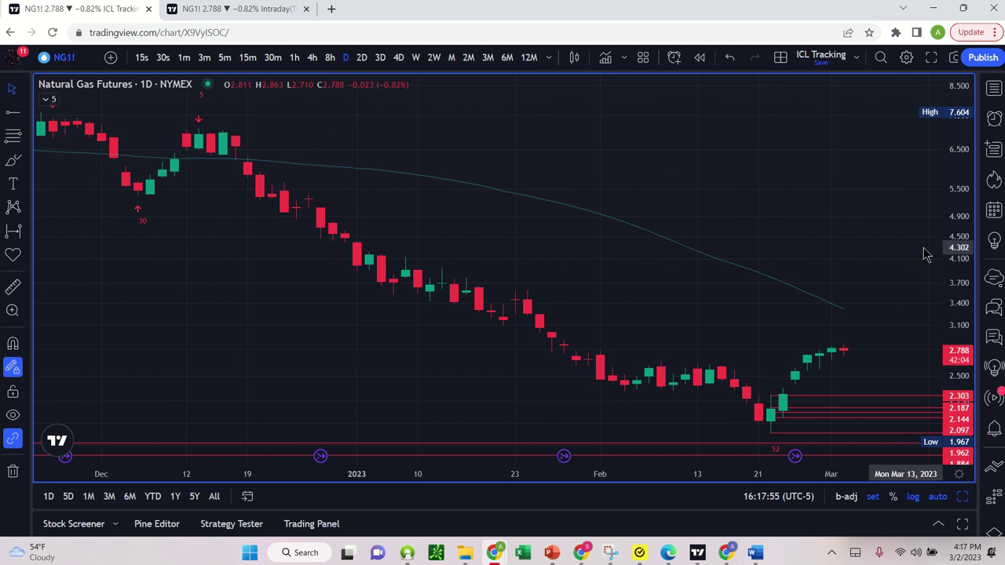
scroll(812, 209, down, 4)
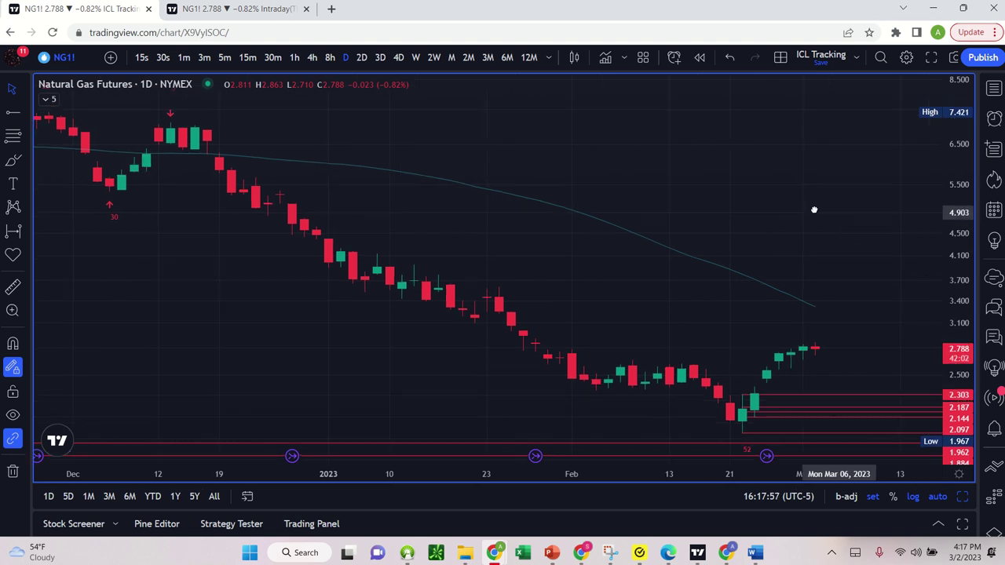
scroll(781, 208, down, 2)
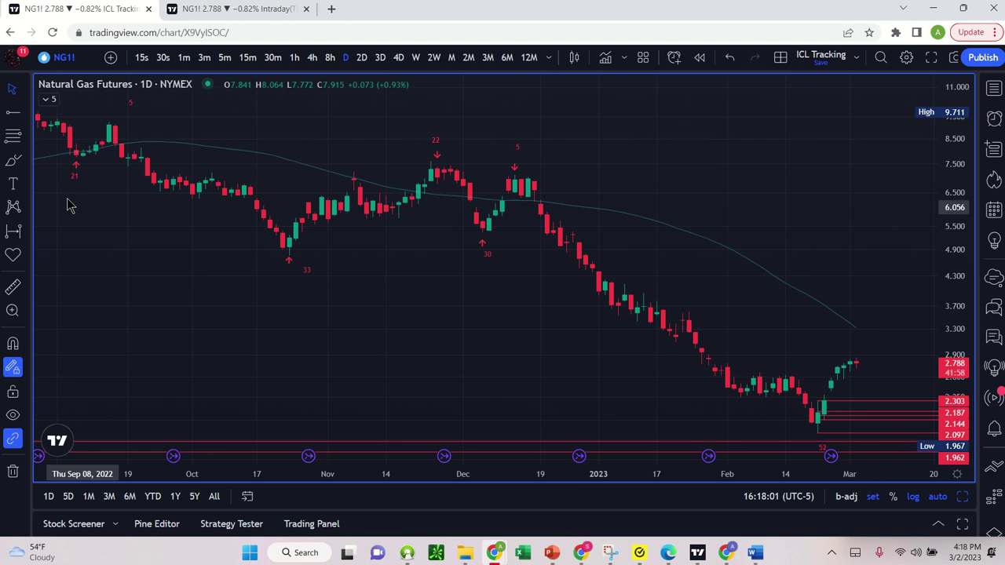
click(49, 100)
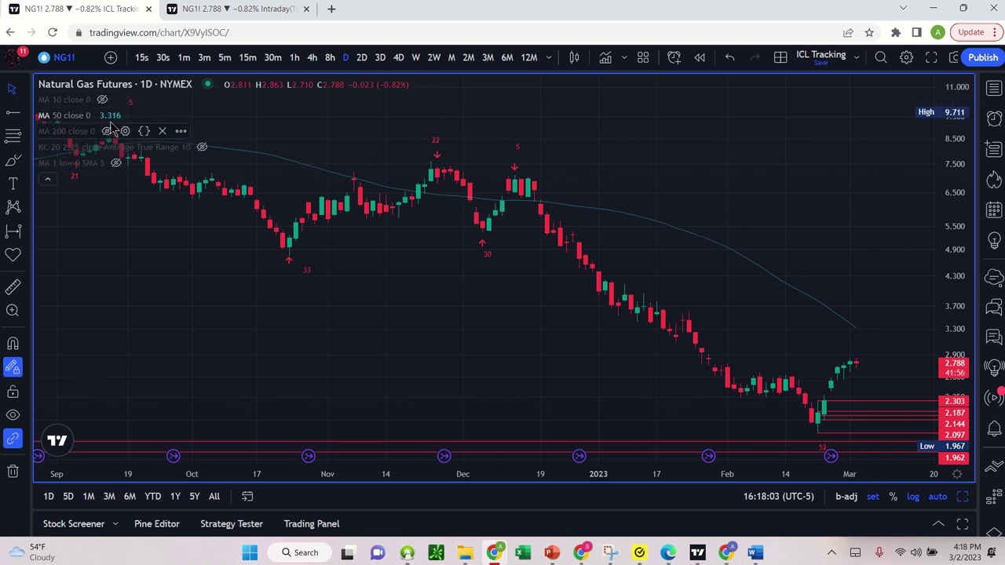
click(107, 115)
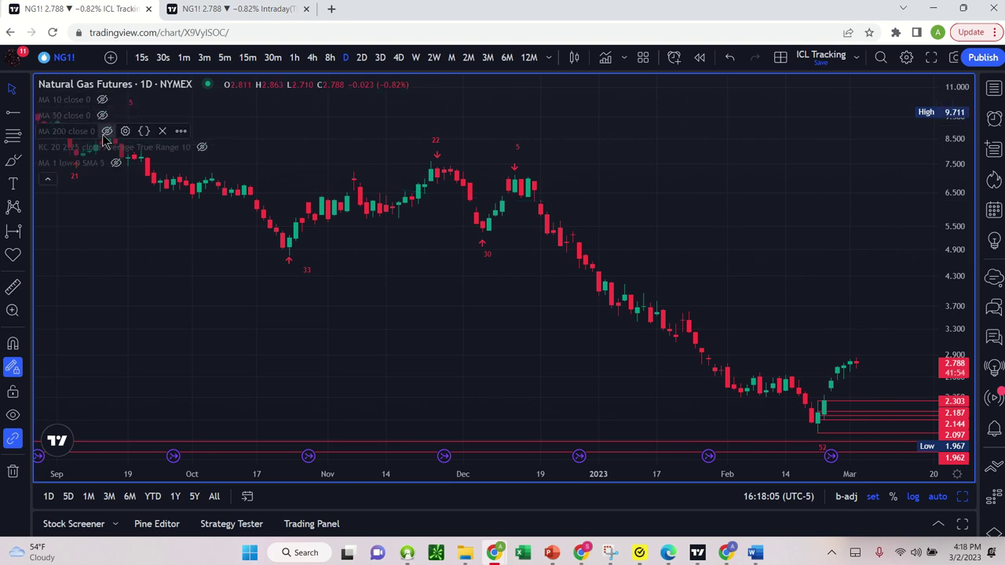
click(102, 100)
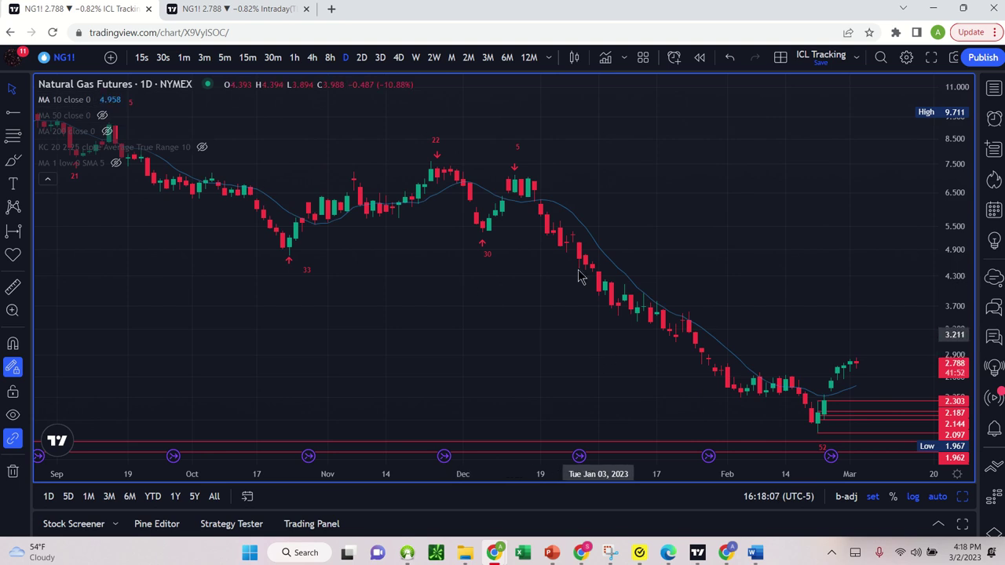
Review price against the 10-period moving average since the February low, and collapse the indicator legend
right_click(835, 264)
click(595, 168)
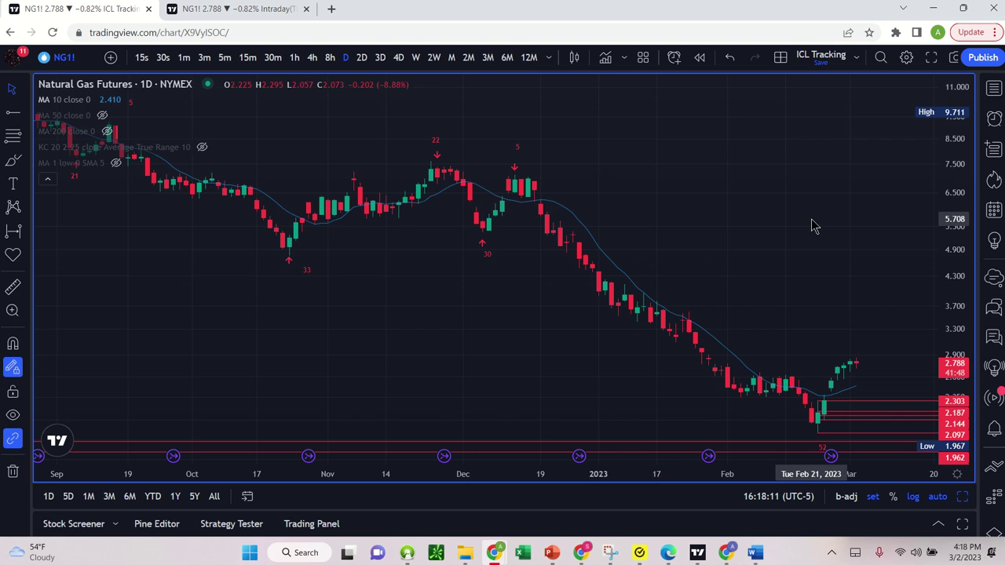
drag(813, 226, 572, 172)
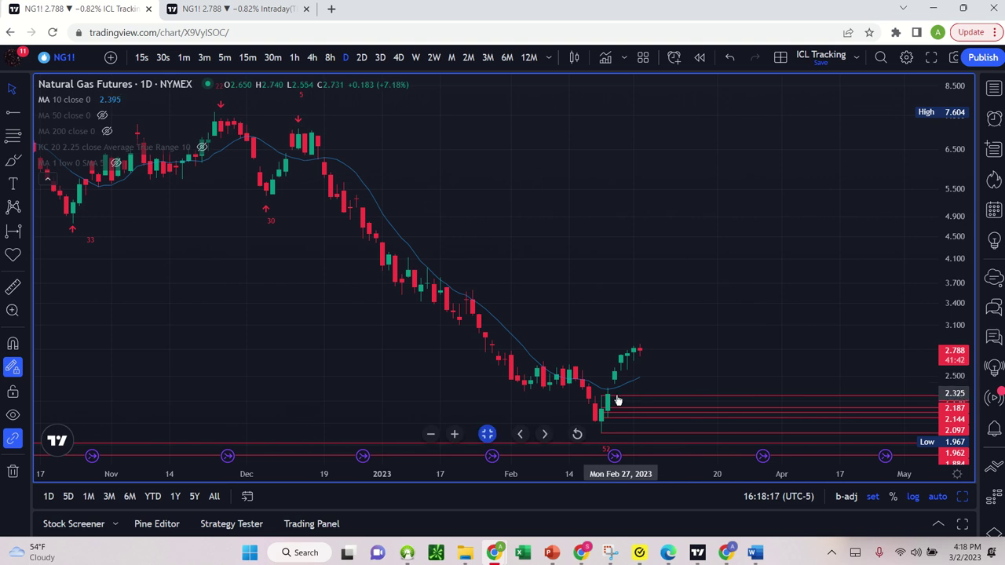
scroll(653, 382, up, 5)
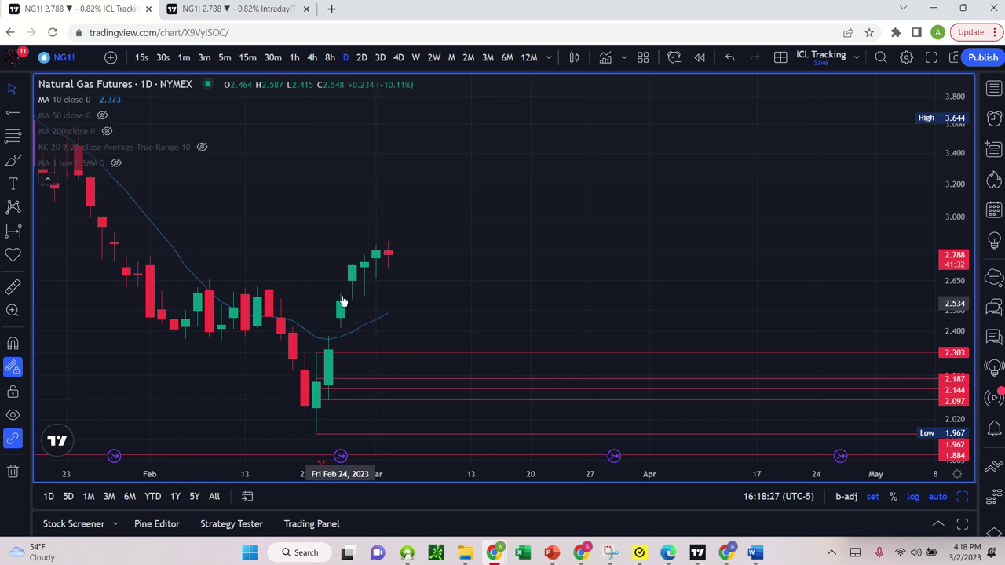
scroll(521, 296, down, 3)
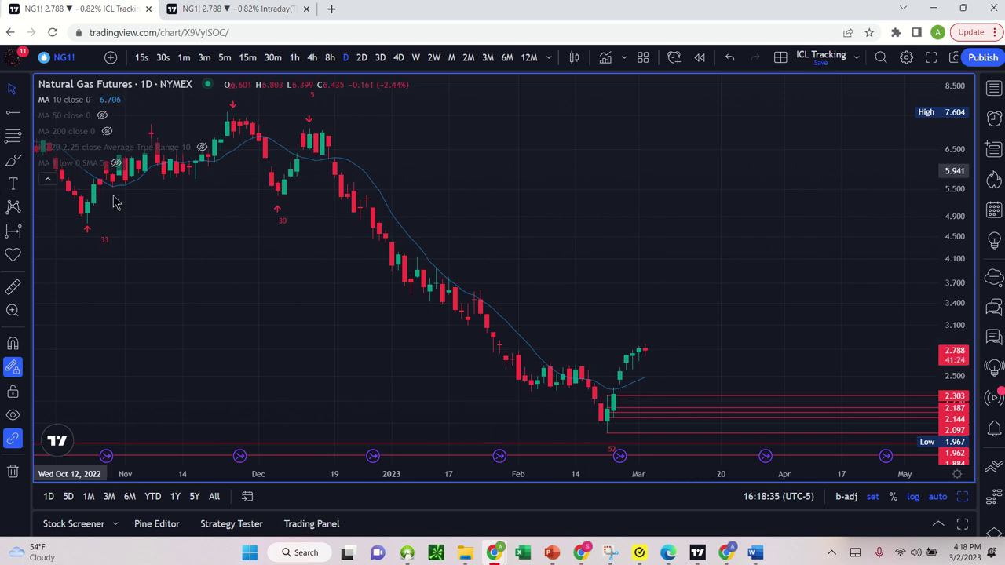
click(47, 179)
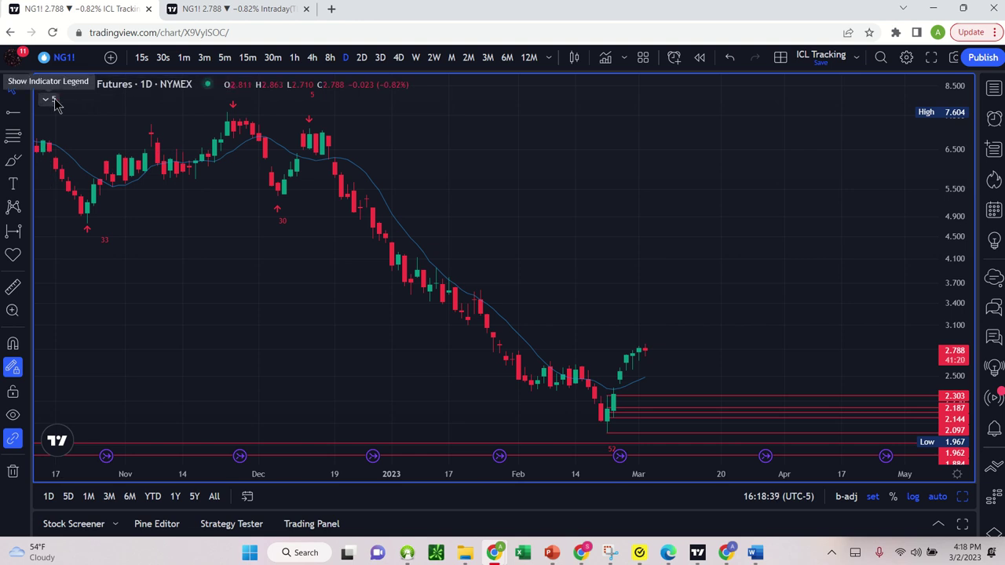
Place a text label just beside the latest daily candle and set its font size to 10
click(12, 183)
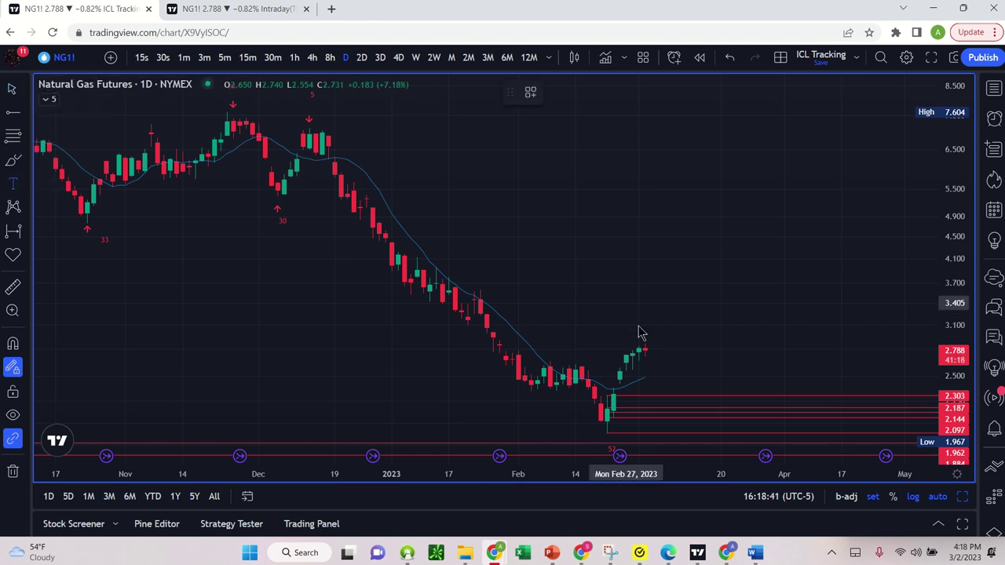
click(659, 352)
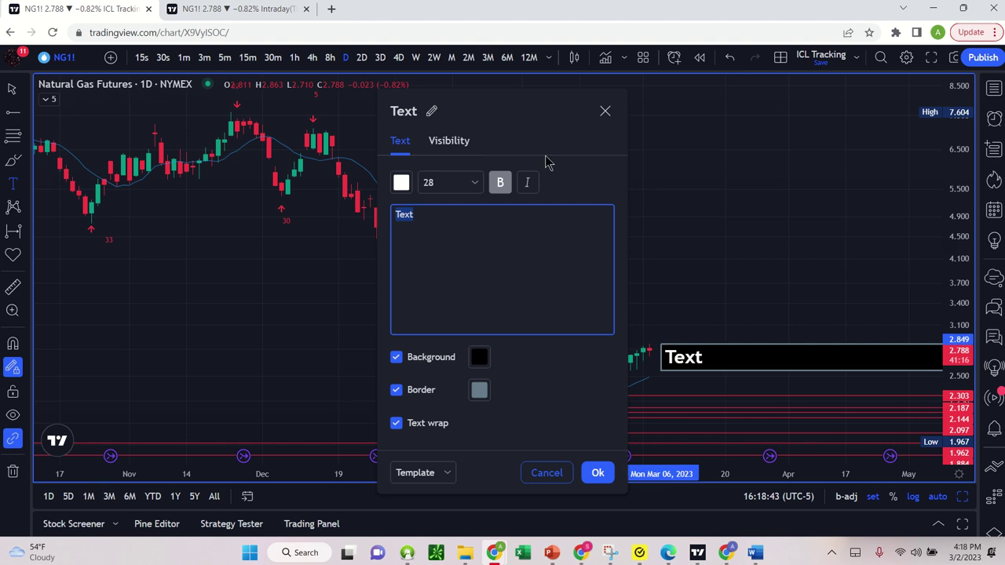
click(476, 183)
click(446, 211)
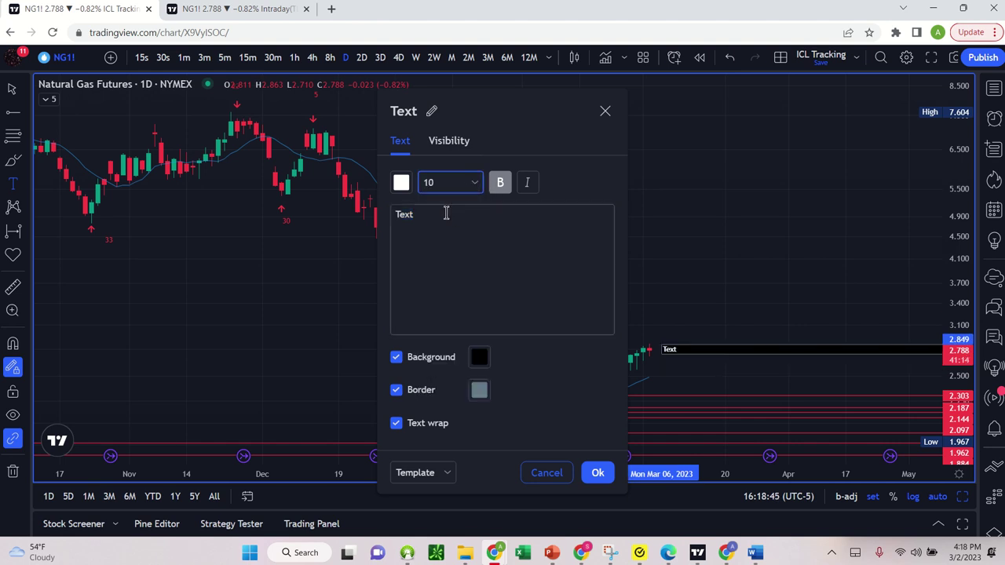
Set the new label's text to 6, colour it red, and apply the settings
click(435, 214)
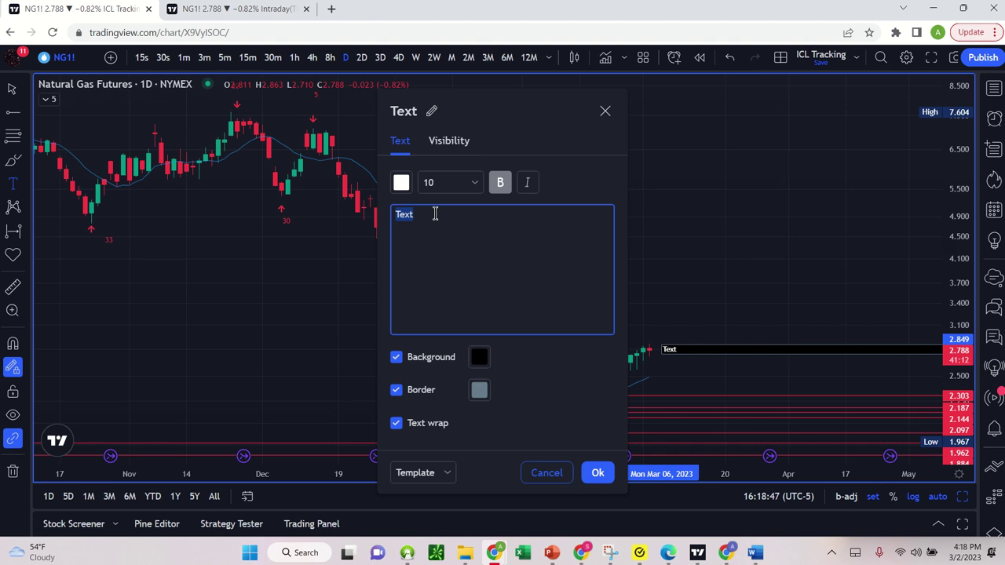
text(1)
key(BackSpace)
text(6)
click(401, 183)
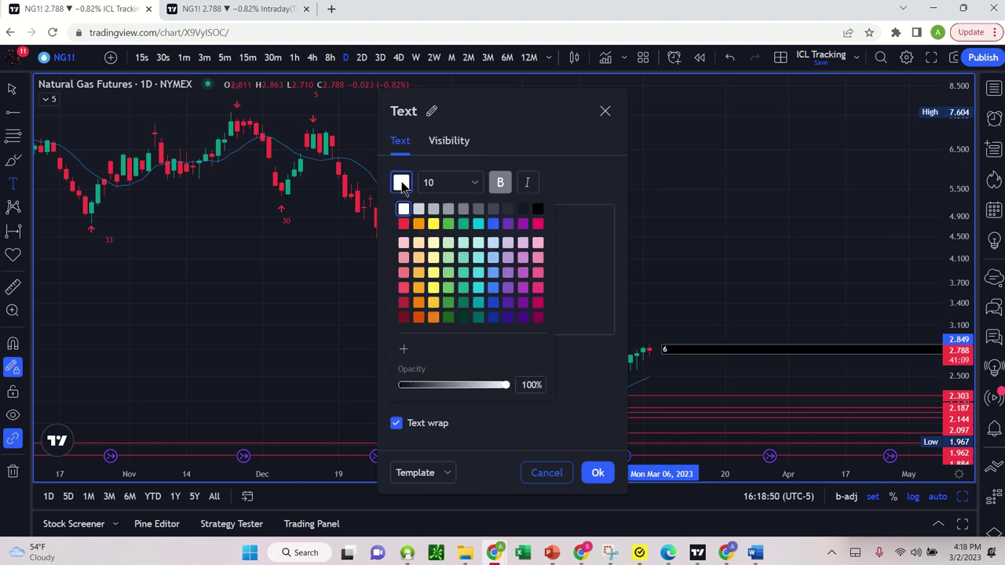
click(404, 224)
click(600, 473)
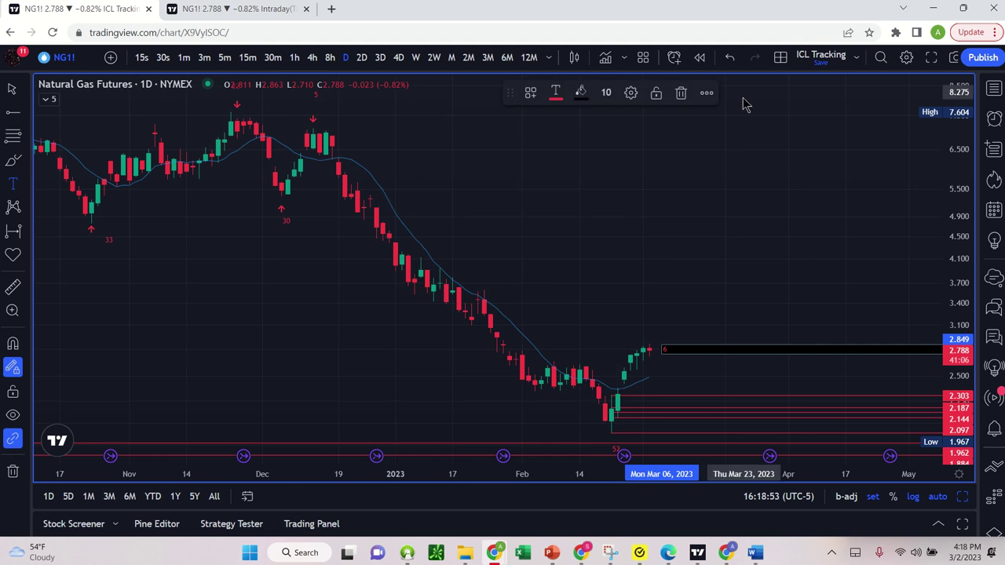
Discard the stray text label and delete the boxed 6 label beside the latest daily candle
scroll(691, 258, down, 3)
click(718, 367)
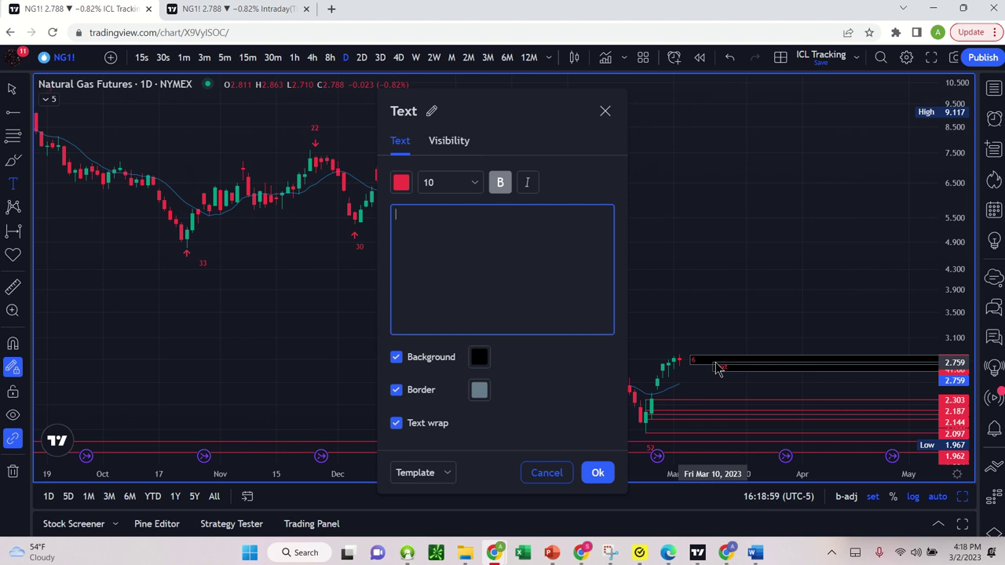
click(717, 368)
key(Escape)
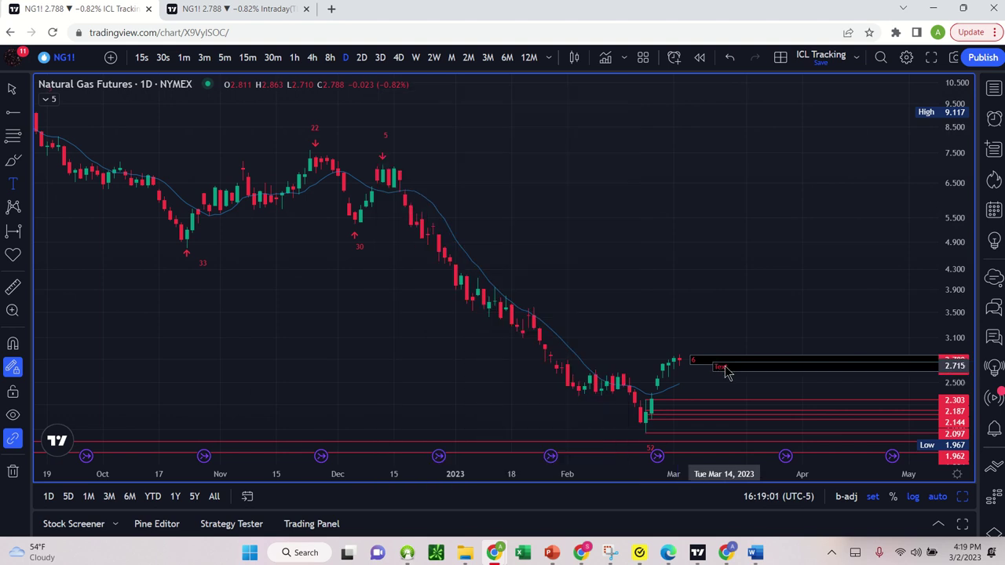
click(723, 370)
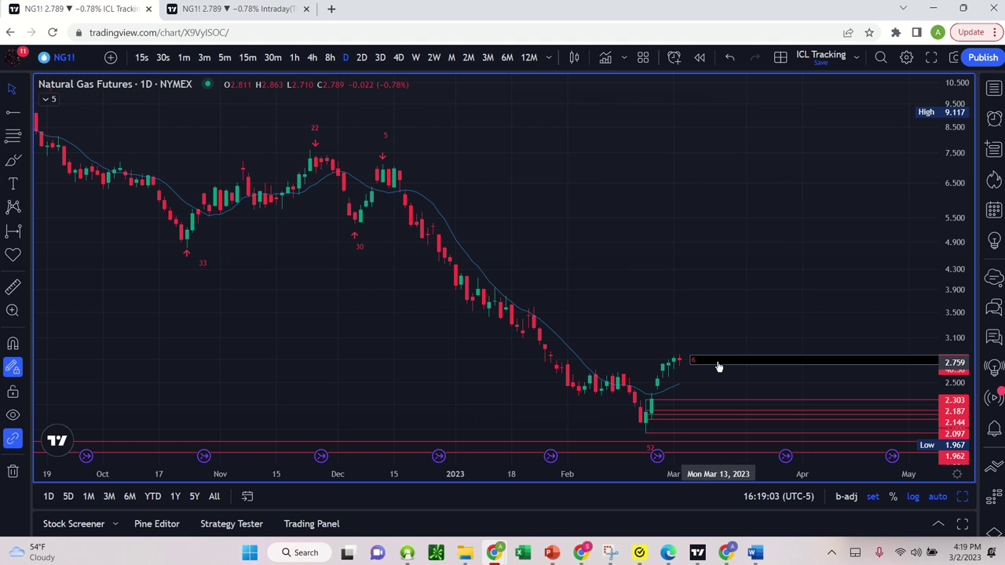
key(Delete)
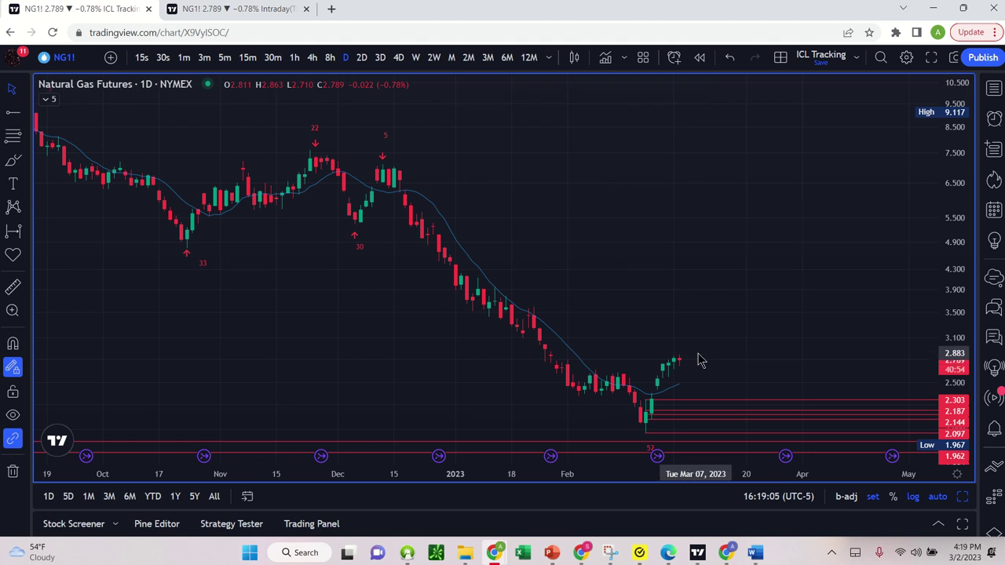
Add a text label reading 6 beside the latest daily candle, with background, border and text wrap turned off
click(16, 184)
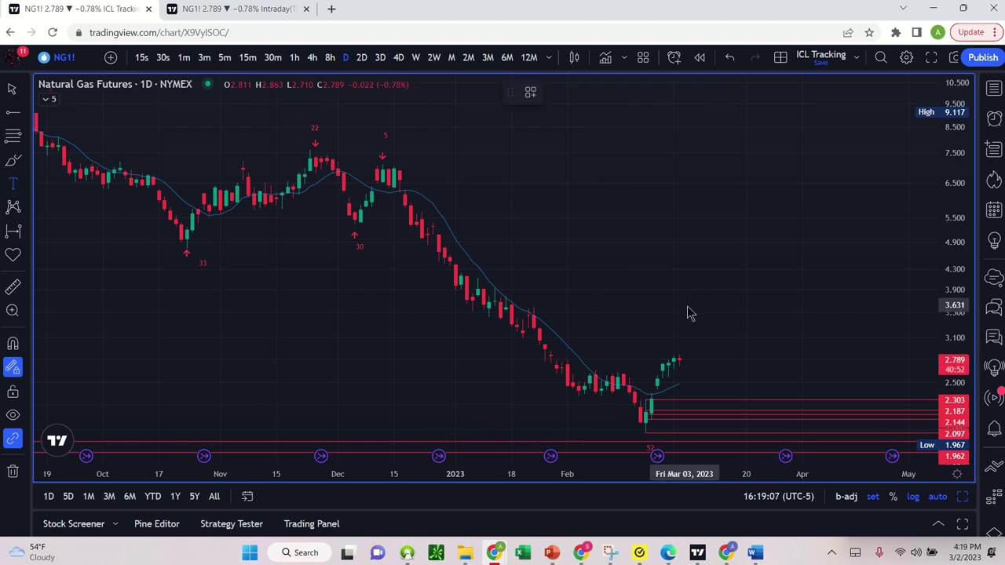
click(702, 358)
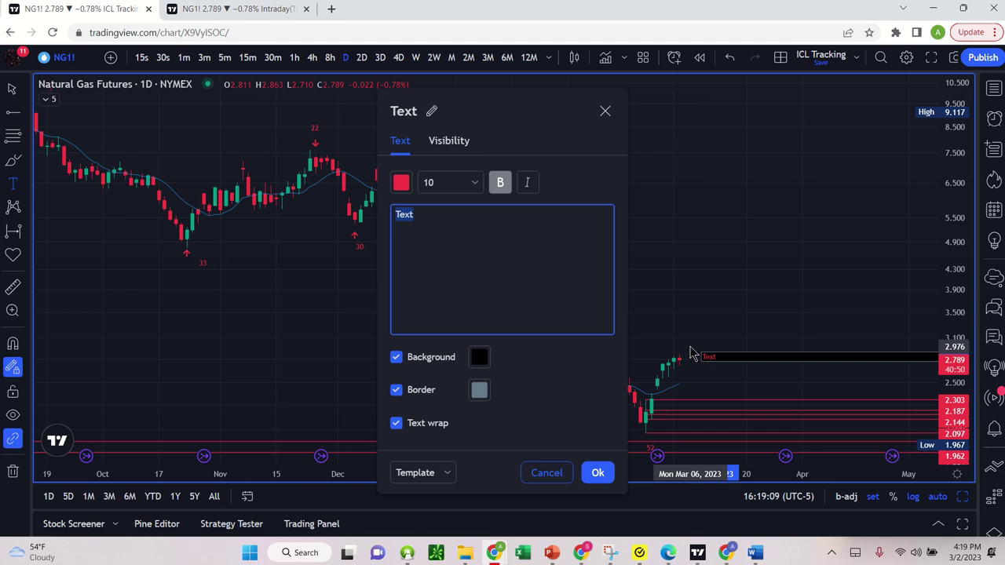
text(6)
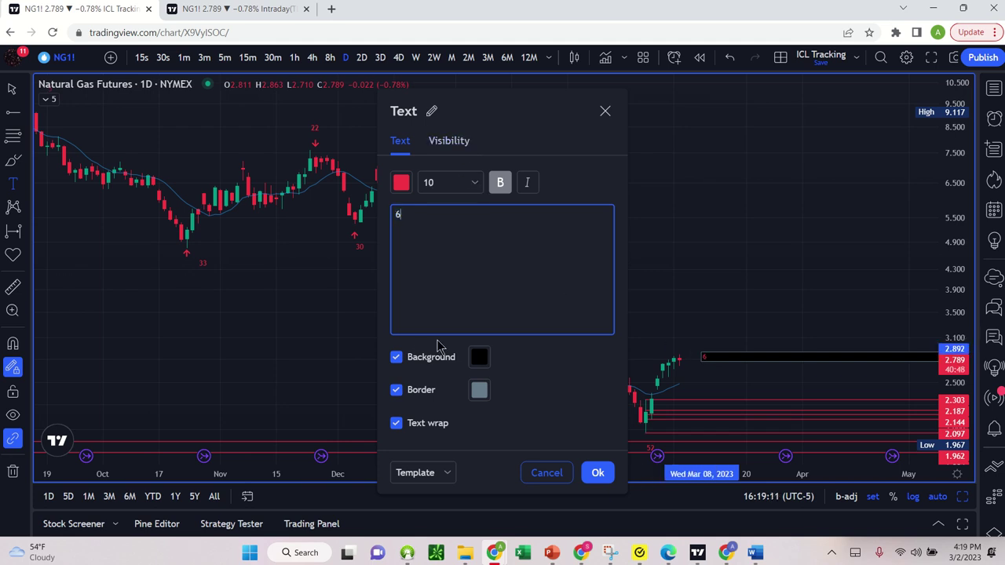
click(397, 390)
click(396, 358)
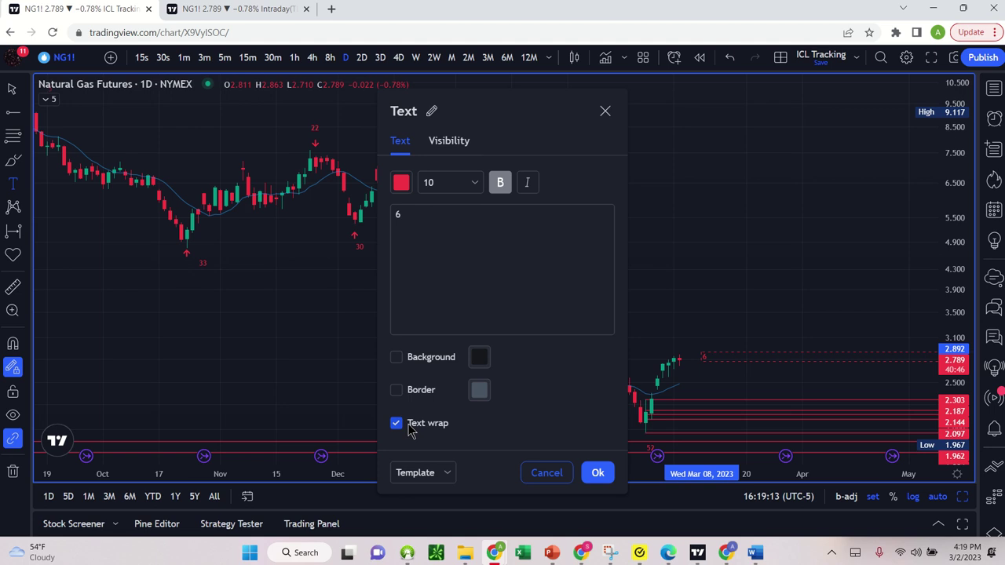
click(700, 359)
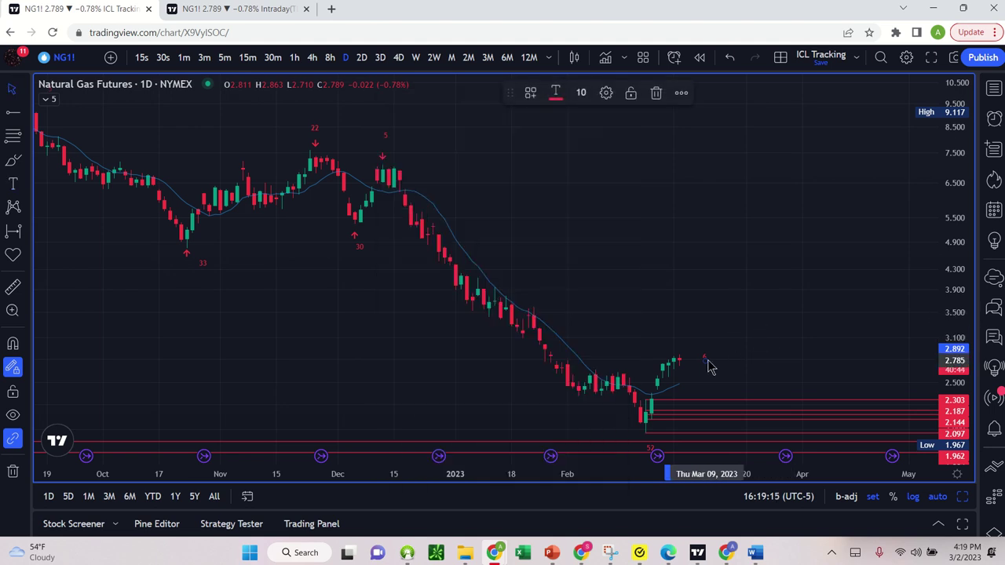
drag(702, 358, 698, 357)
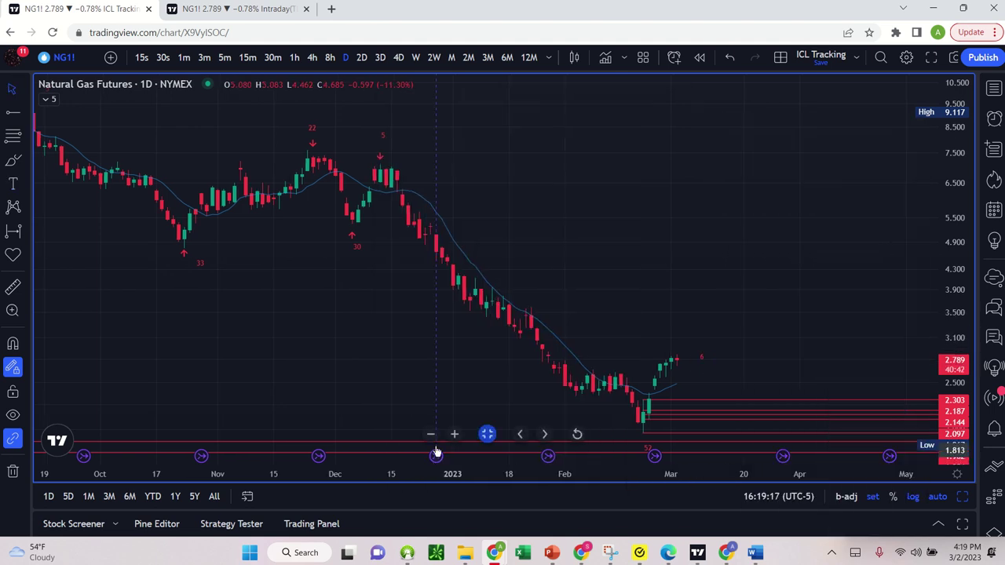
Return to the four-chart layout and maximise the weekly natural gas chart
click(487, 434)
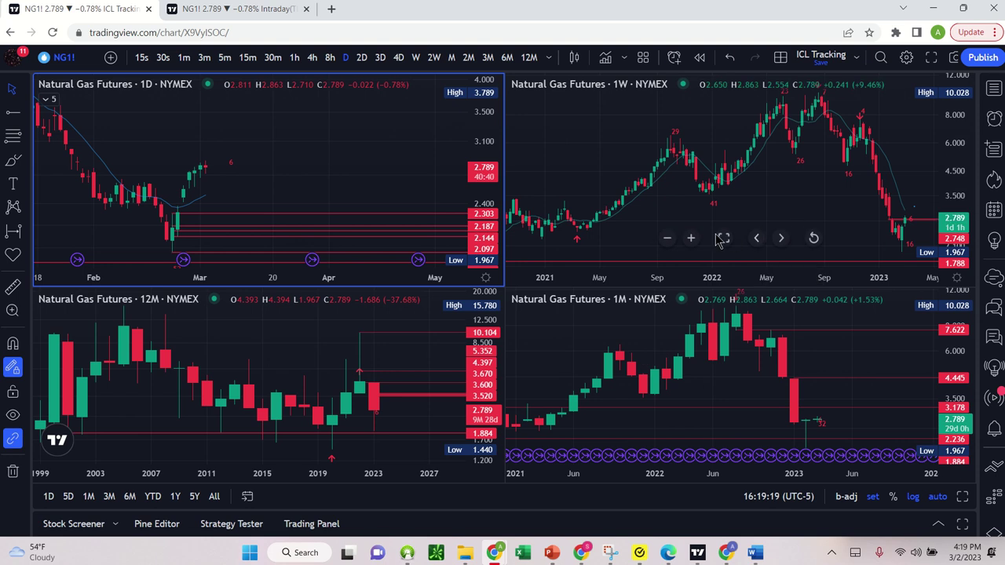
click(723, 240)
scroll(786, 264, up, 10)
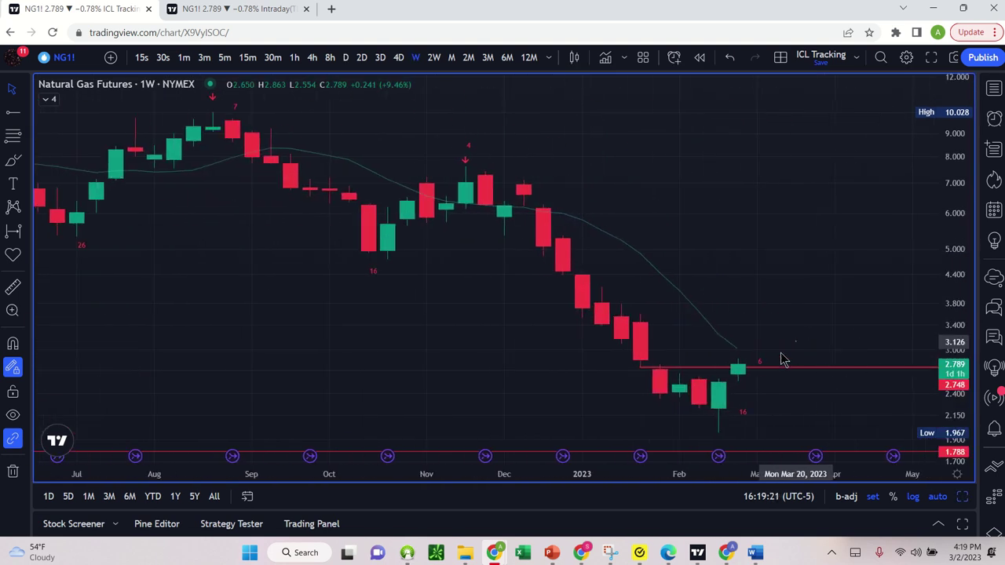
Restrict the 6 label's visibility to day intervals only, turning off weeks and months
double_click(757, 365)
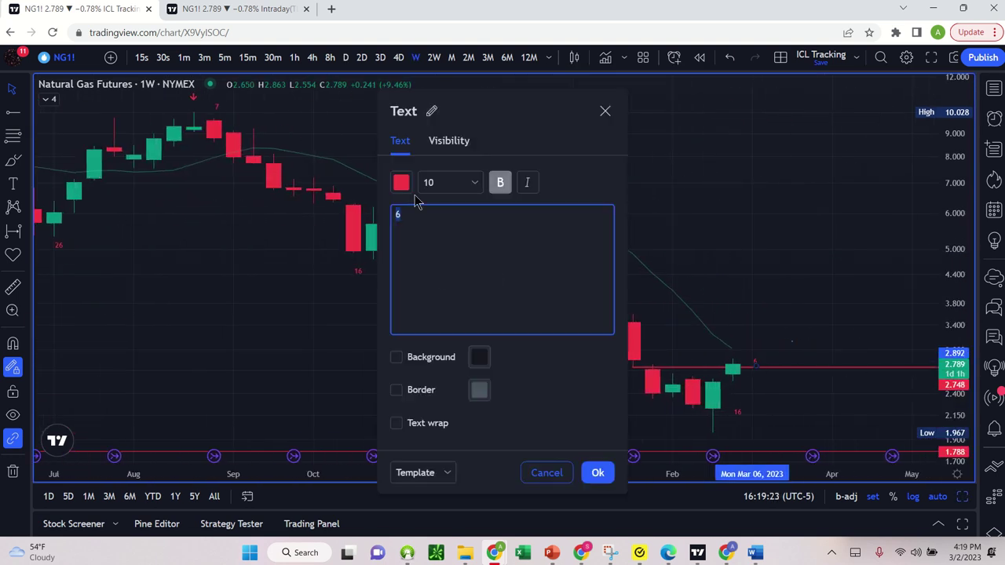
click(446, 143)
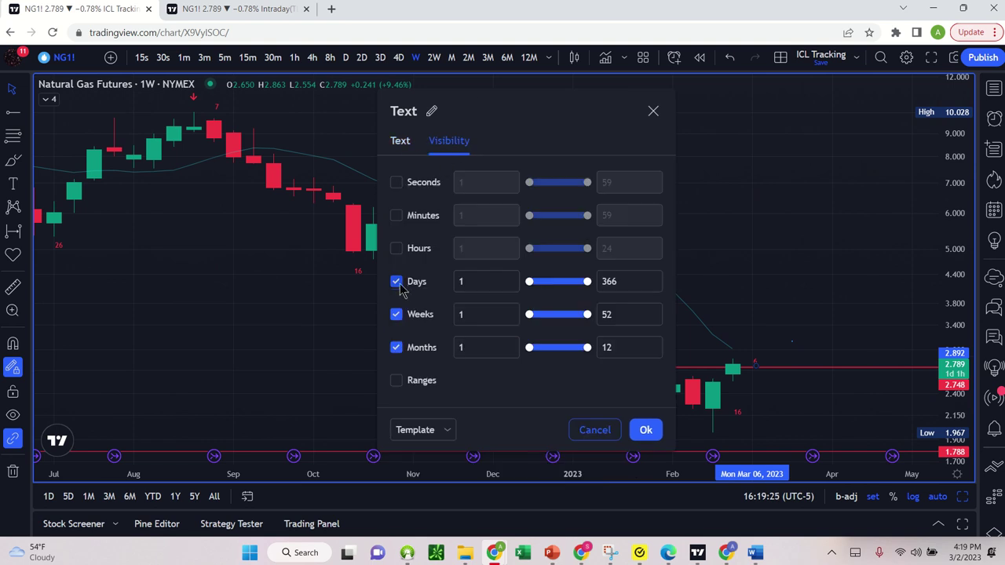
click(398, 283)
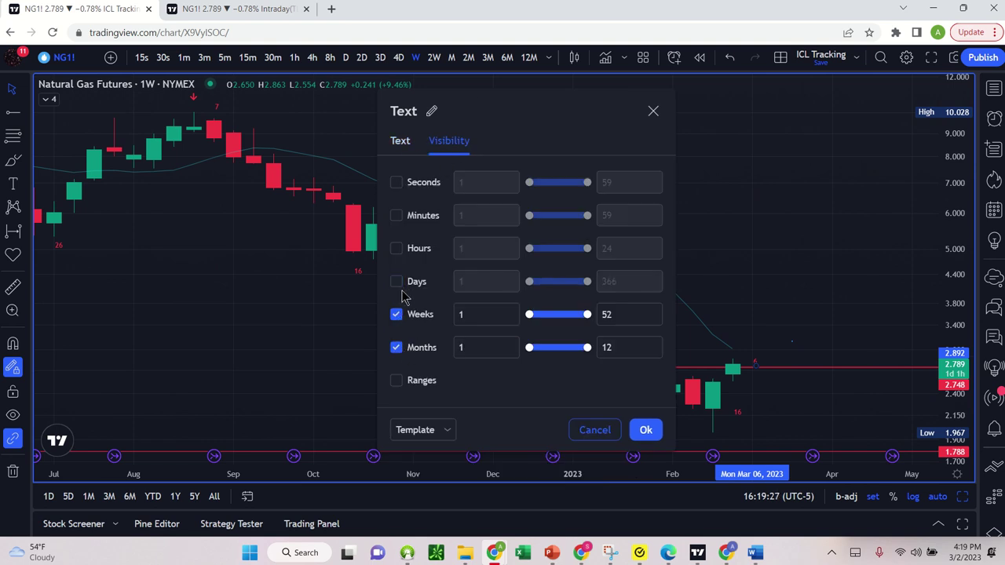
click(396, 318)
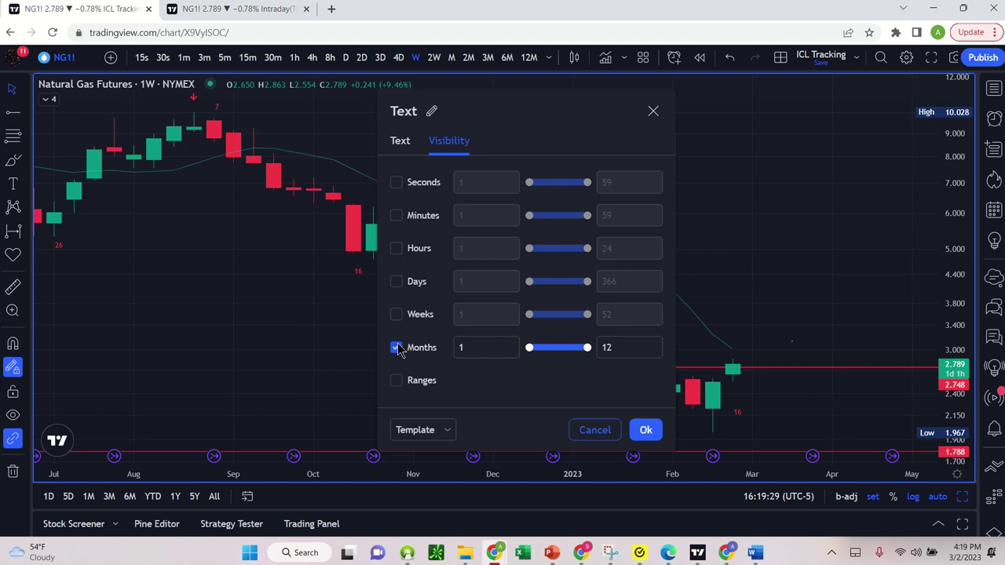
click(397, 348)
click(396, 281)
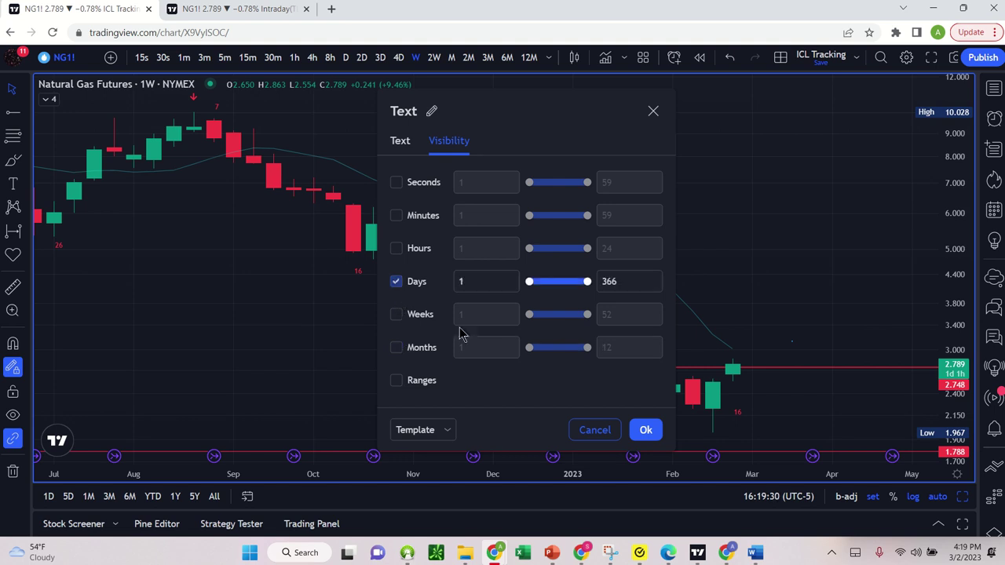
click(660, 430)
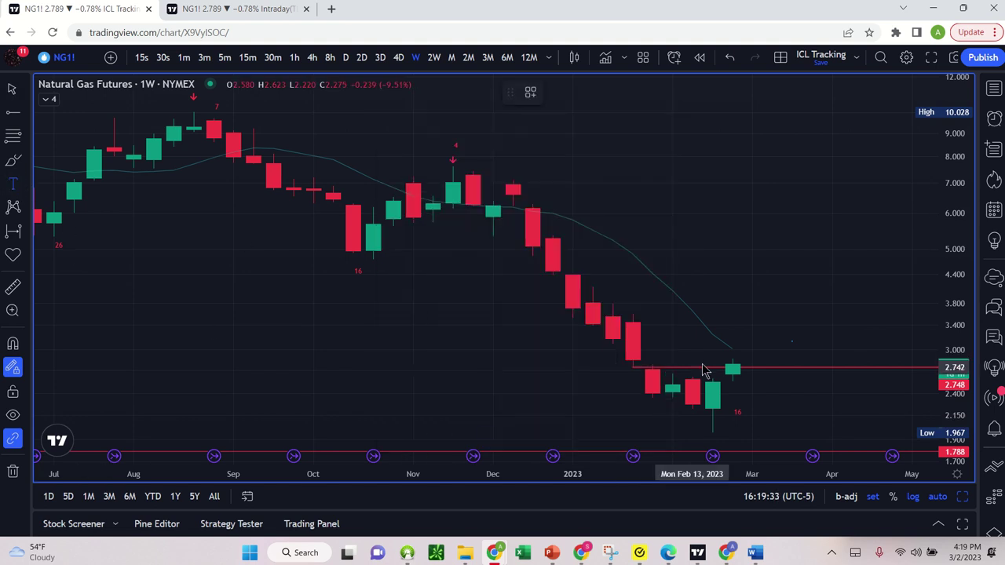
Add a text label reading 1 just above the latest weekly candle, visible on week intervals only
click(757, 349)
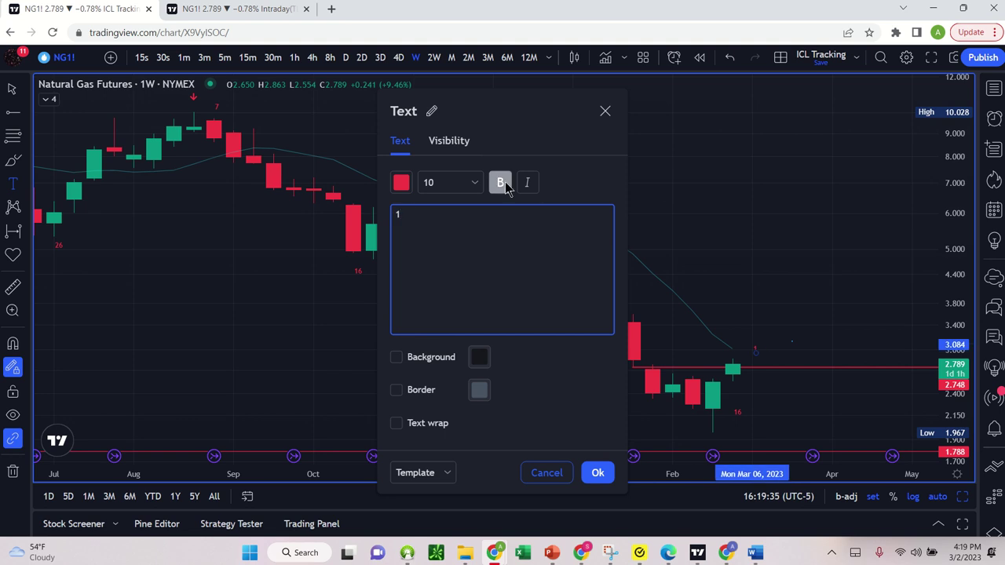
click(459, 144)
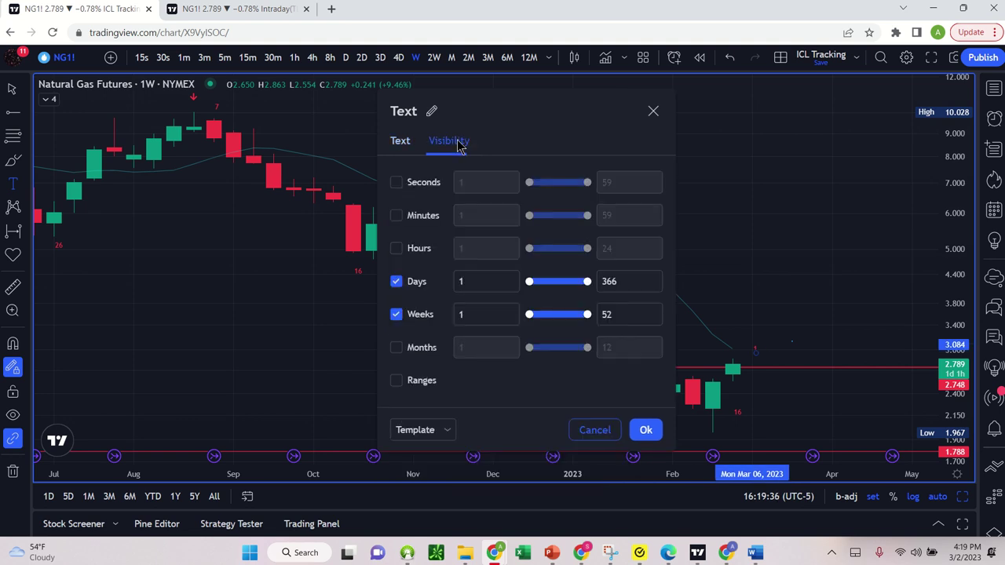
click(396, 281)
click(645, 430)
scroll(677, 286, down, 3)
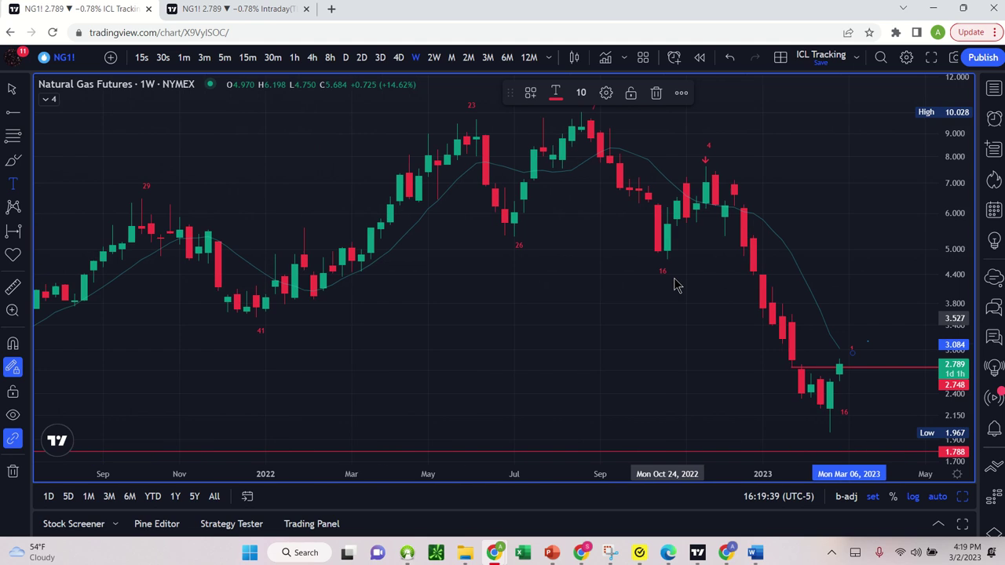
scroll(676, 286, down, 2)
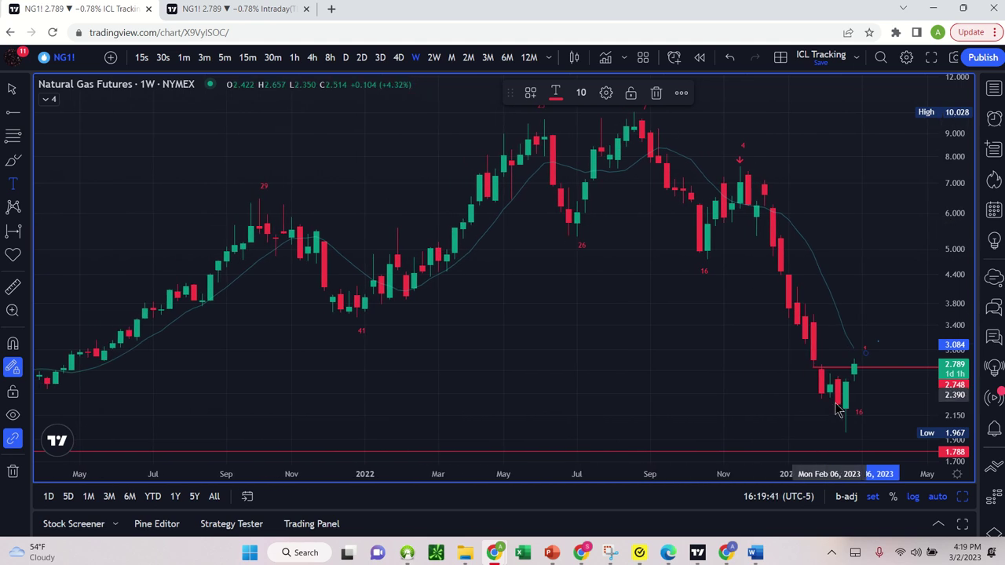
click(634, 311)
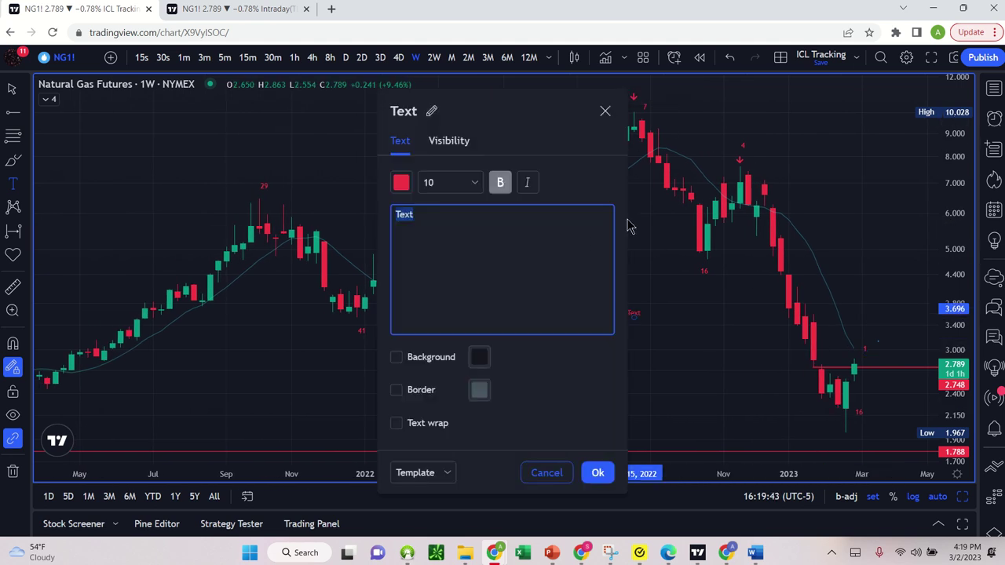
key(BackSpace)
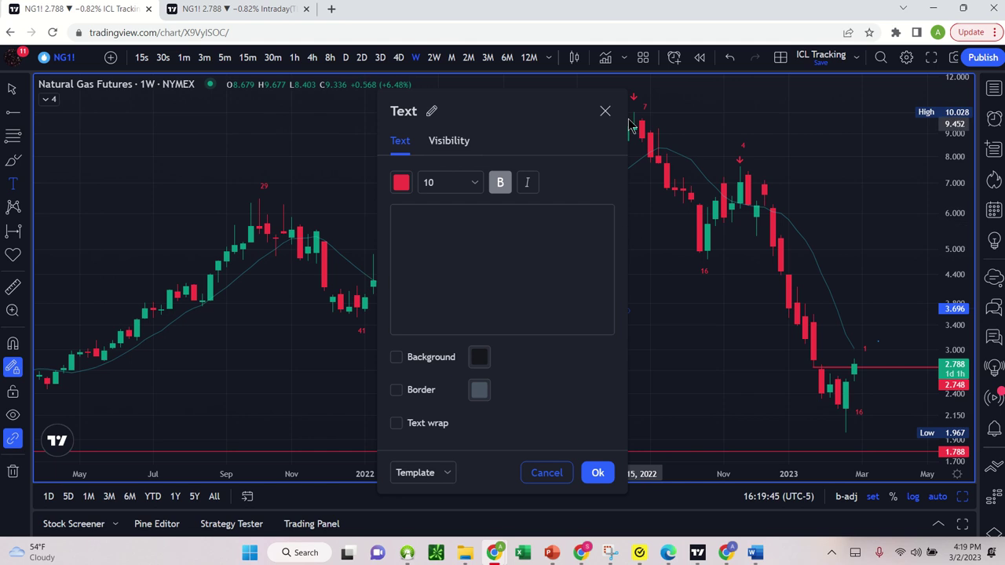
click(605, 112)
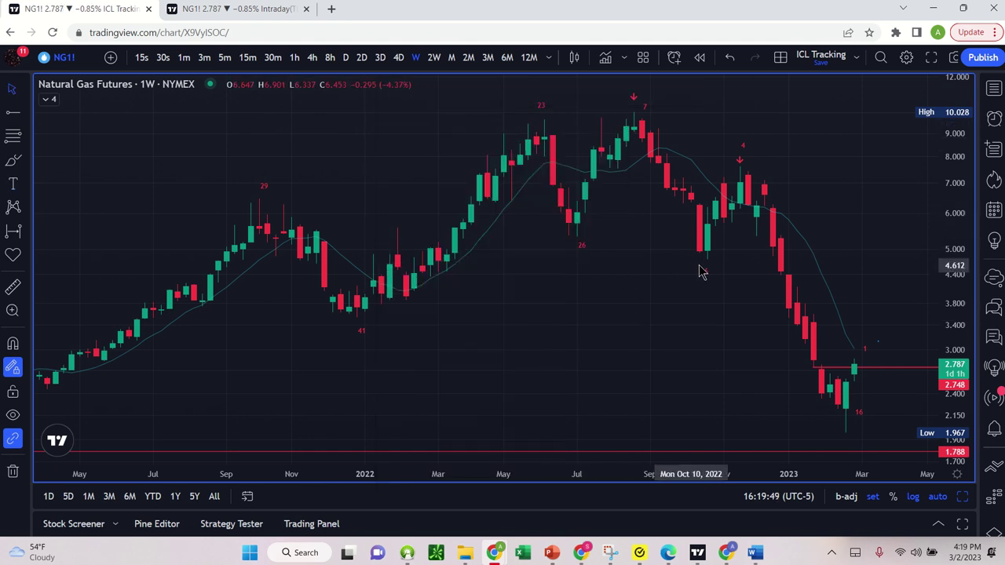
Move the 16 label directly beneath the February 2023 low on the weekly chart
click(843, 441)
click(830, 157)
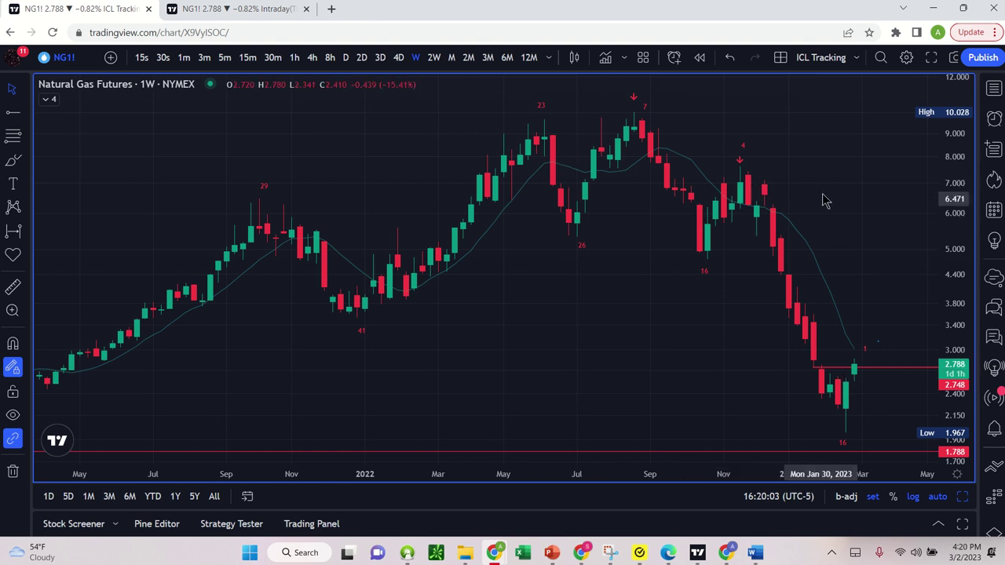
Examine weekly price since the February low against the 10-period moving average, checking the indicator legend
drag(825, 159, 782, 157)
scroll(782, 157, up, 5)
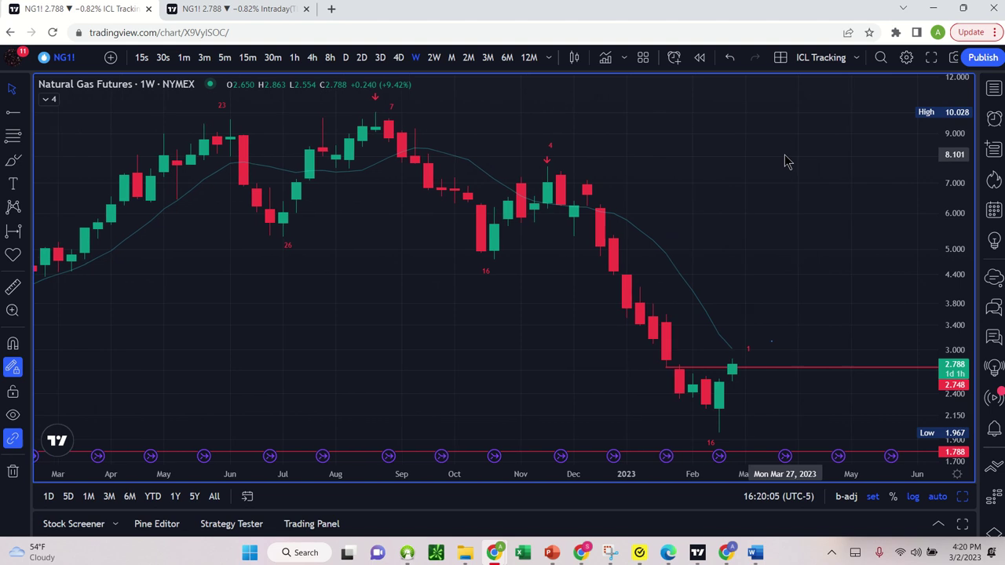
scroll(751, 148, up, 2)
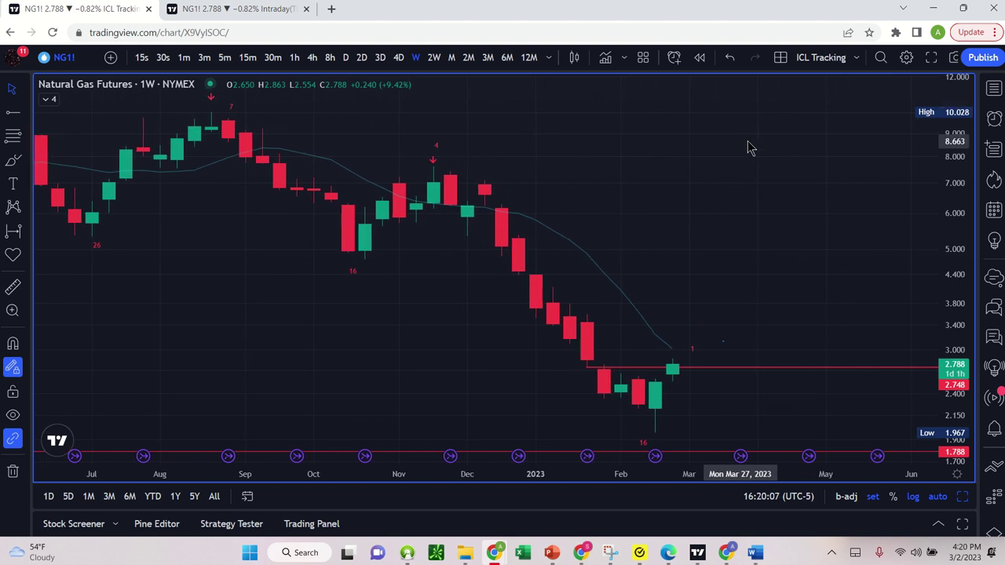
click(50, 100)
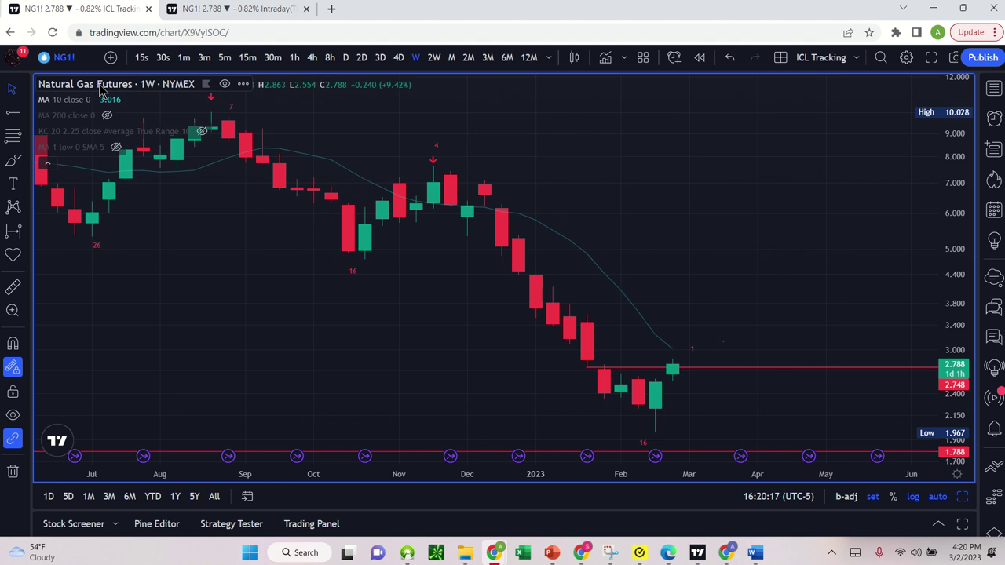
click(47, 163)
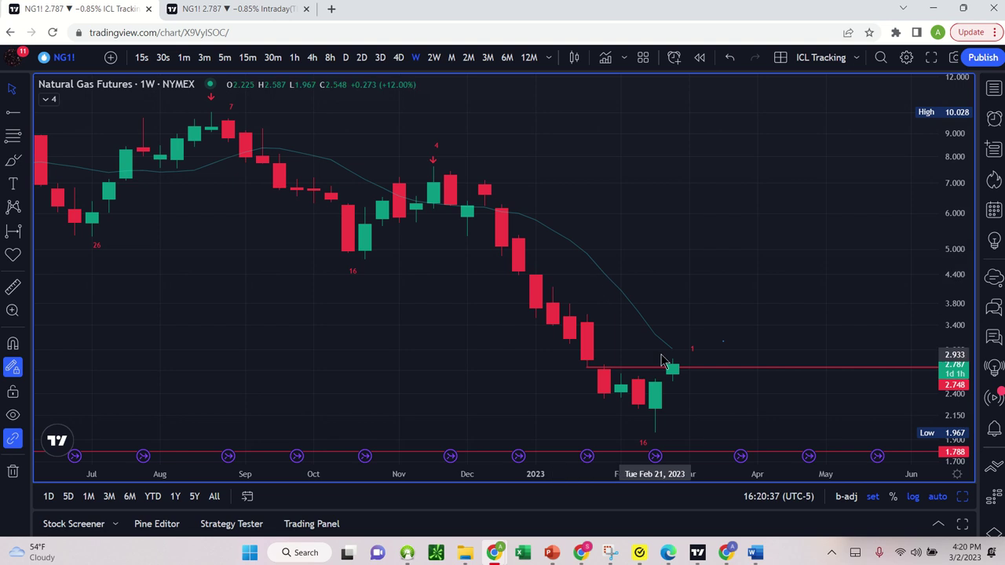
scroll(664, 362, down, 5)
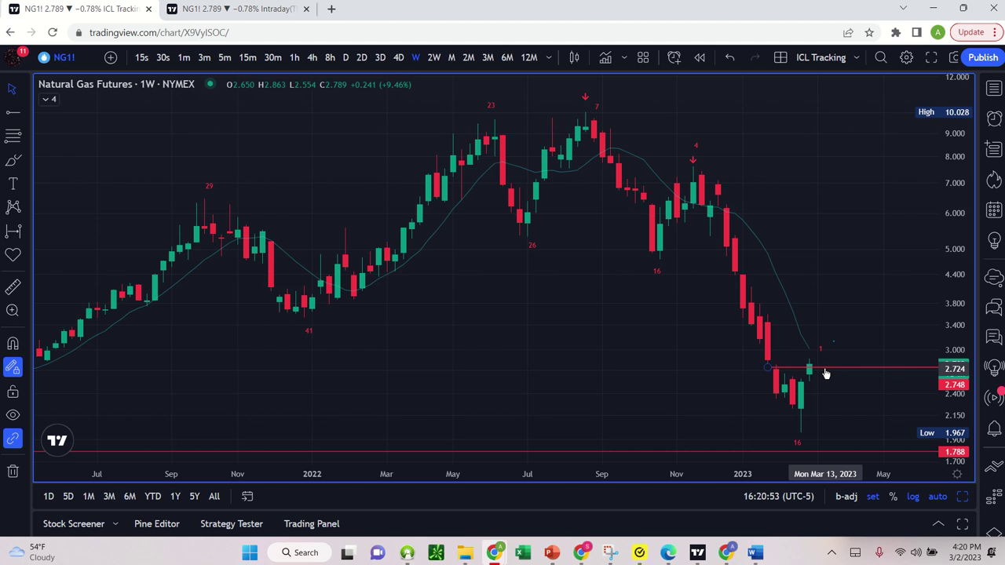
scroll(792, 411, up, 3)
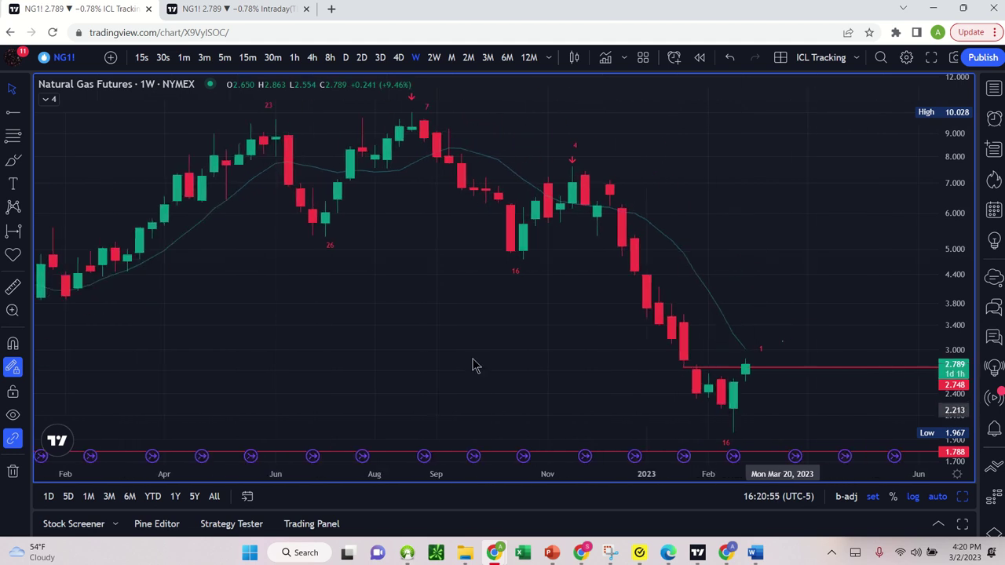
Sketch a rising zigzag path from the late February 2023 weekly candle to about 4.77 in late May 2023, and delete it
click(27, 166)
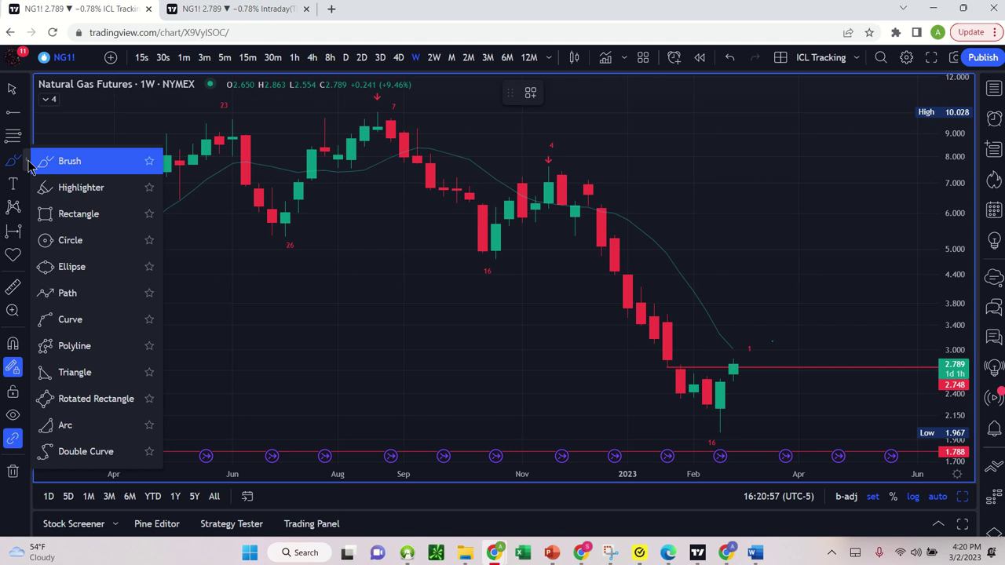
click(62, 295)
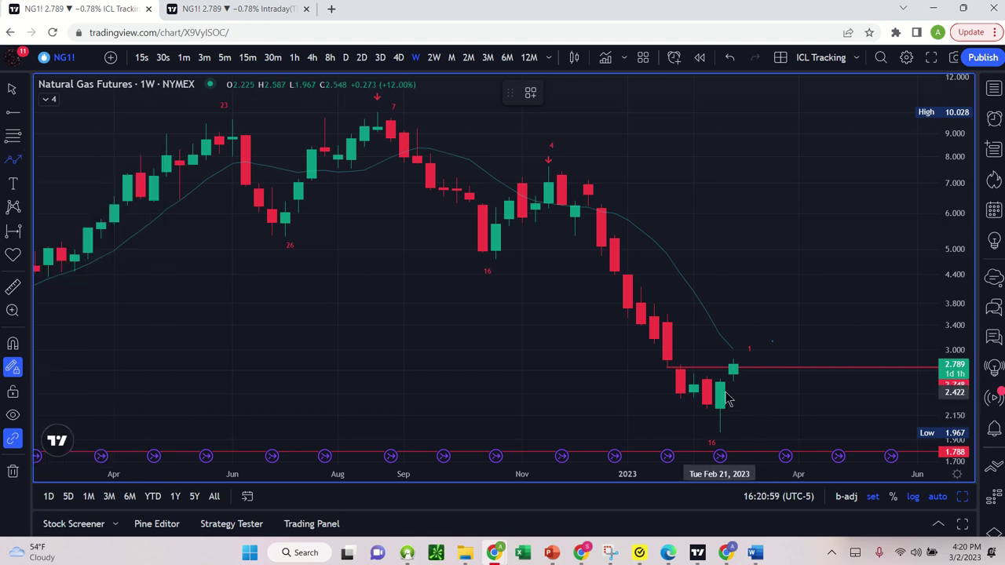
click(721, 394)
click(759, 313)
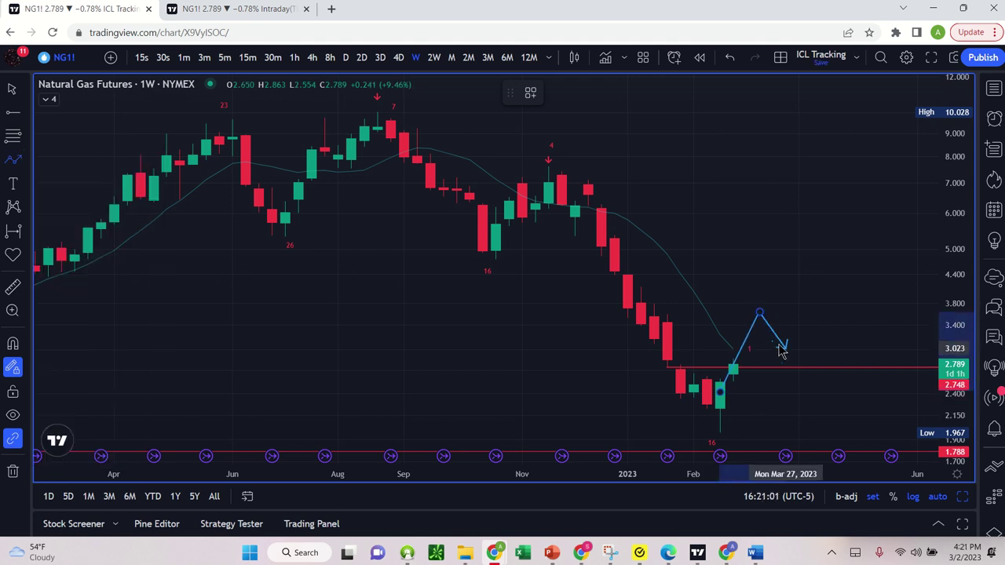
click(786, 345)
click(824, 282)
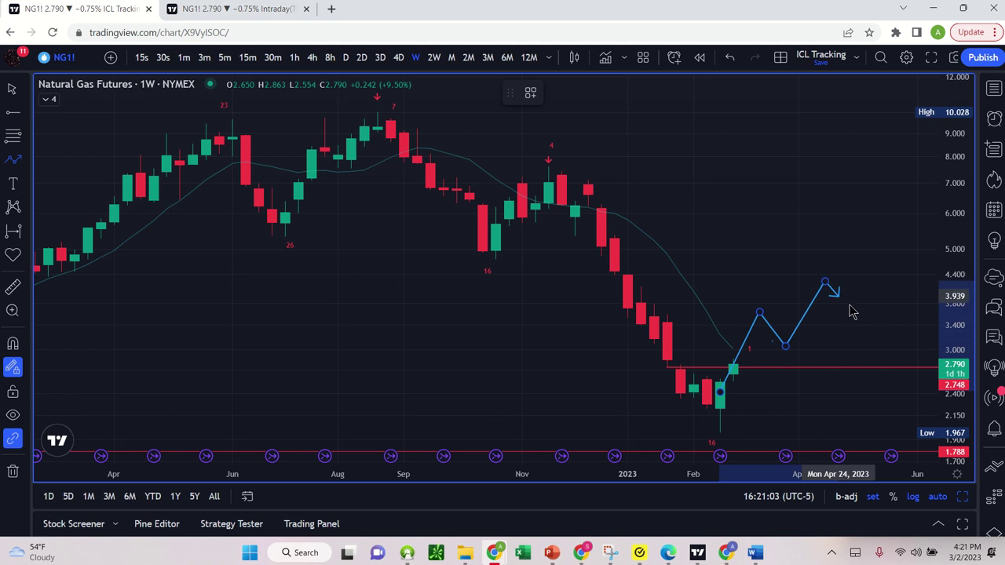
double_click(894, 262)
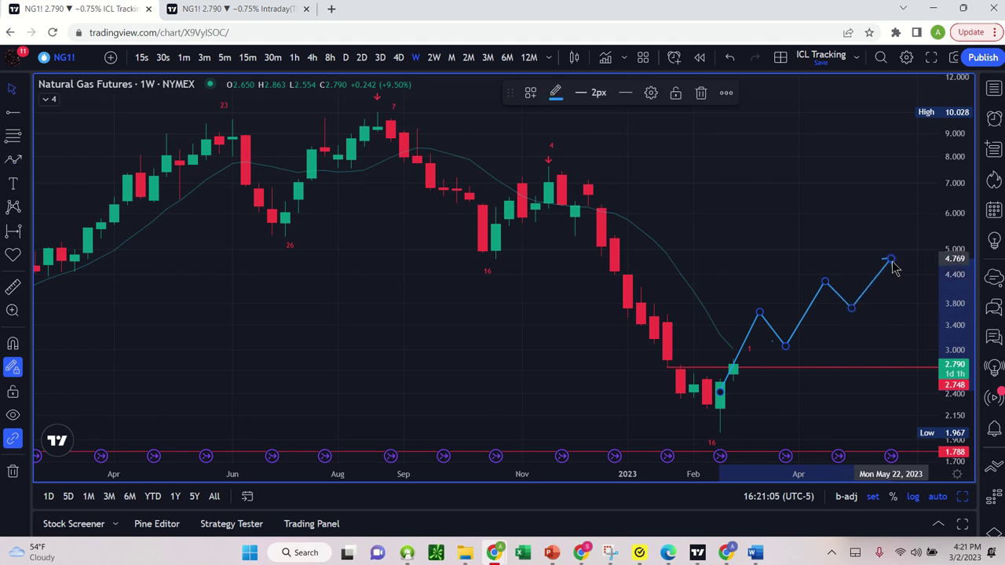
key(Delete)
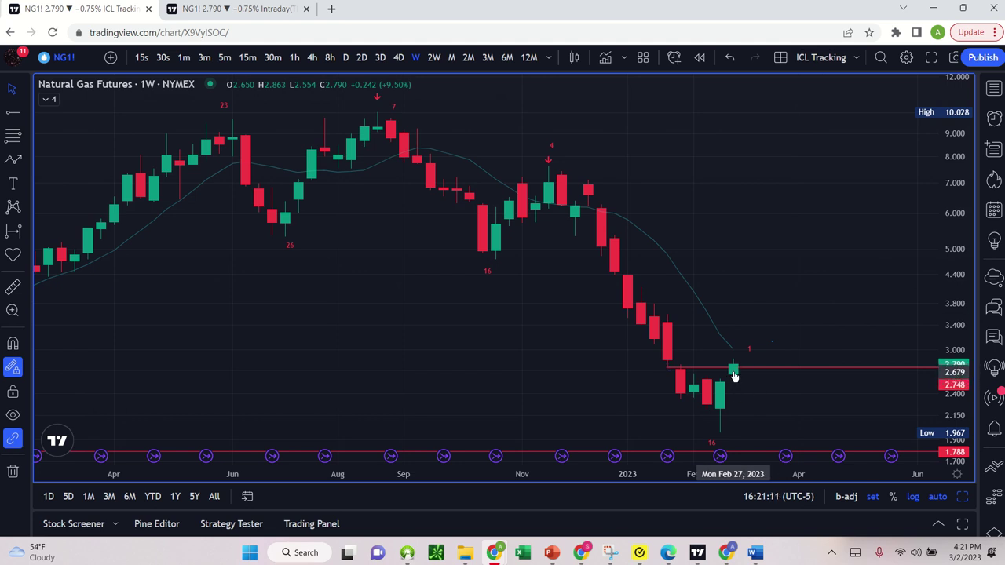
Lower the 1 label towards the latest weekly candle, and examine the February 2023 low on the two-week interval
drag(751, 358, 606, 424)
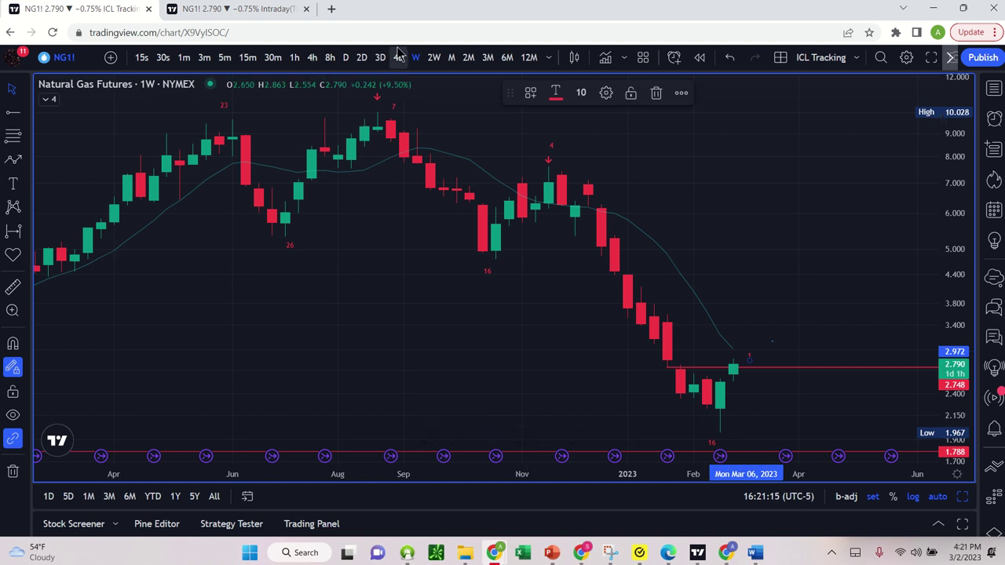
click(436, 59)
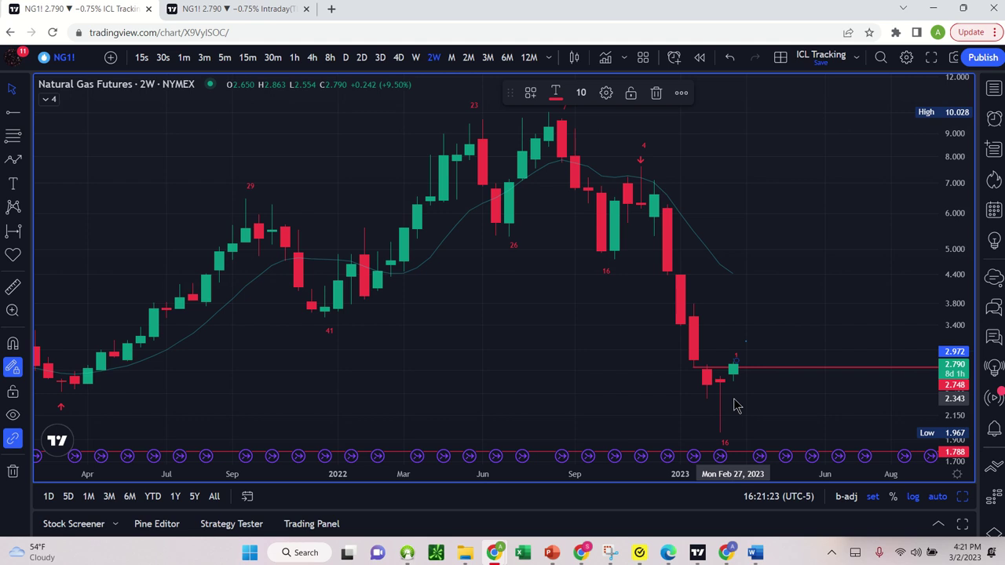
scroll(728, 401, up, 5)
scroll(726, 401, up, 2)
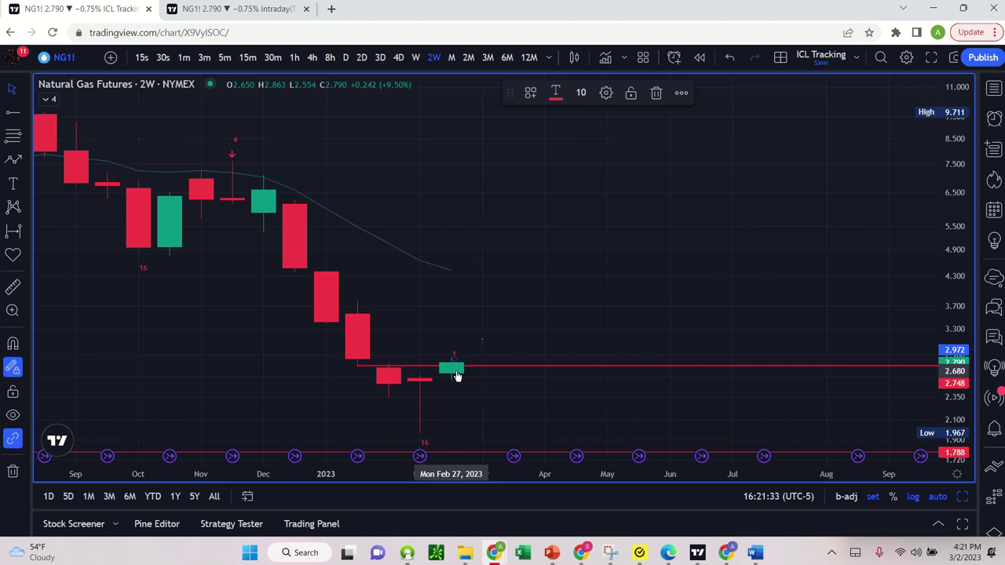
scroll(457, 375, down, 3)
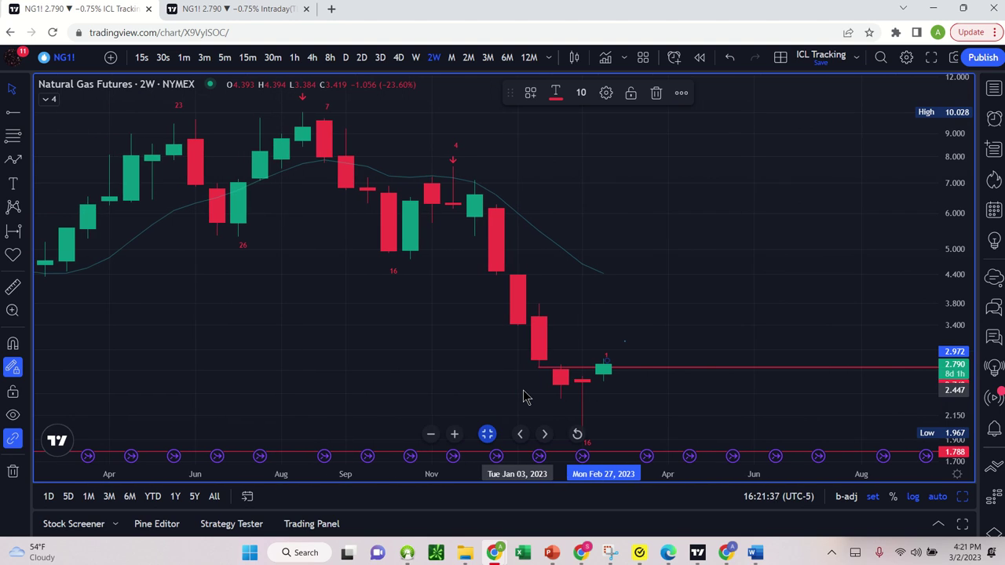
drag(577, 382, 467, 390)
scroll(467, 391, down, 6)
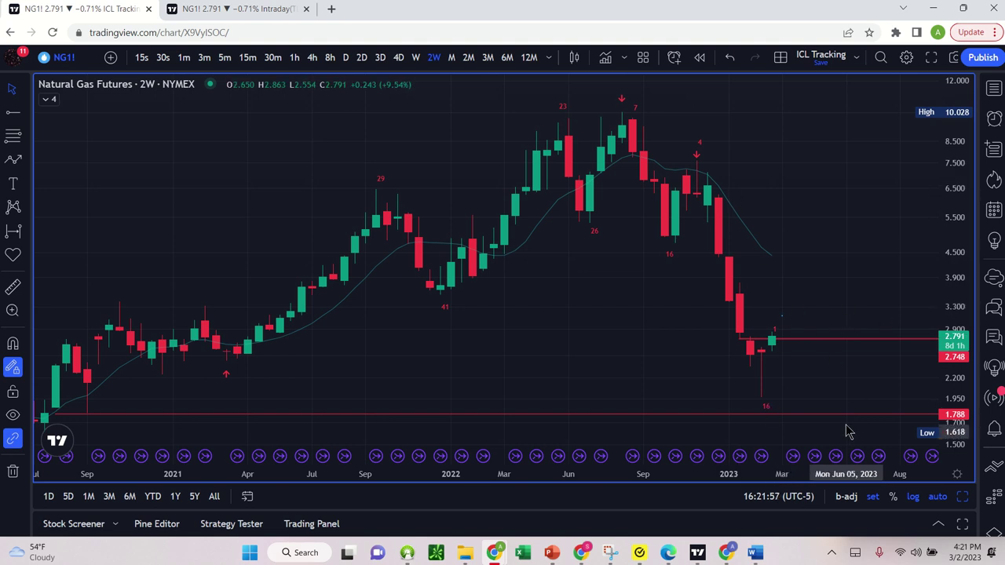
Shift the 1 label just right of the latest two-week candle and return the chart to the weekly interval
click(780, 333)
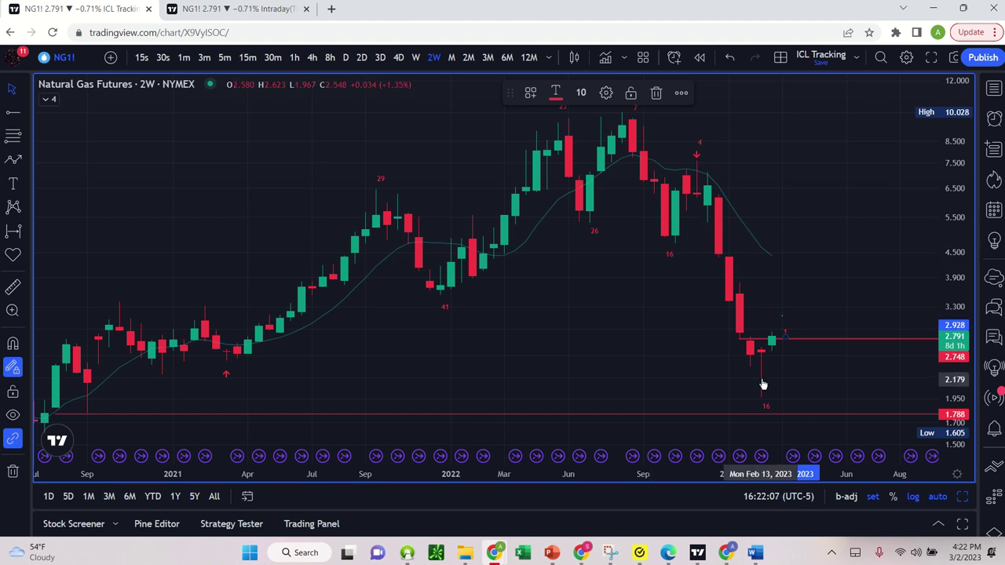
click(414, 59)
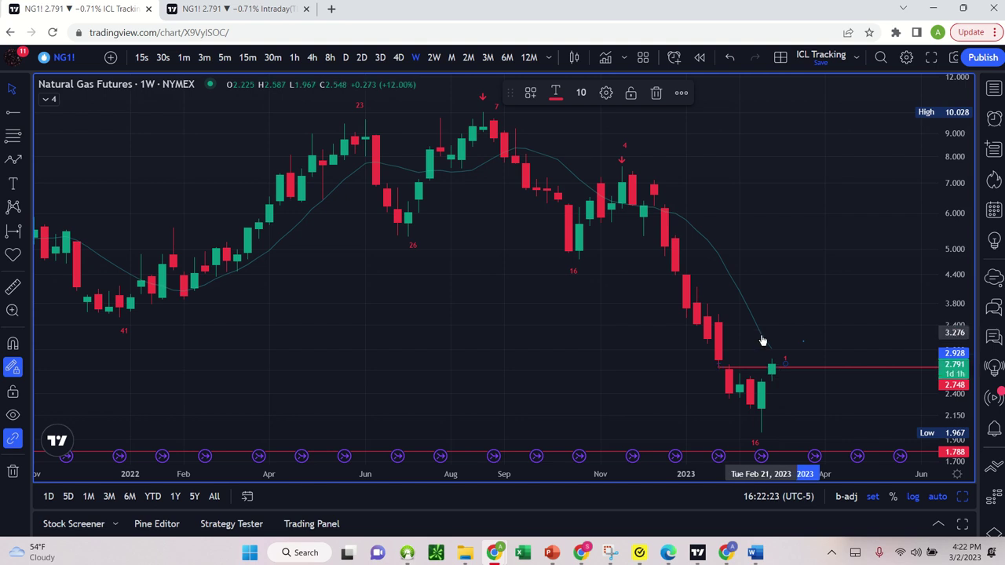
scroll(496, 442, down, 4)
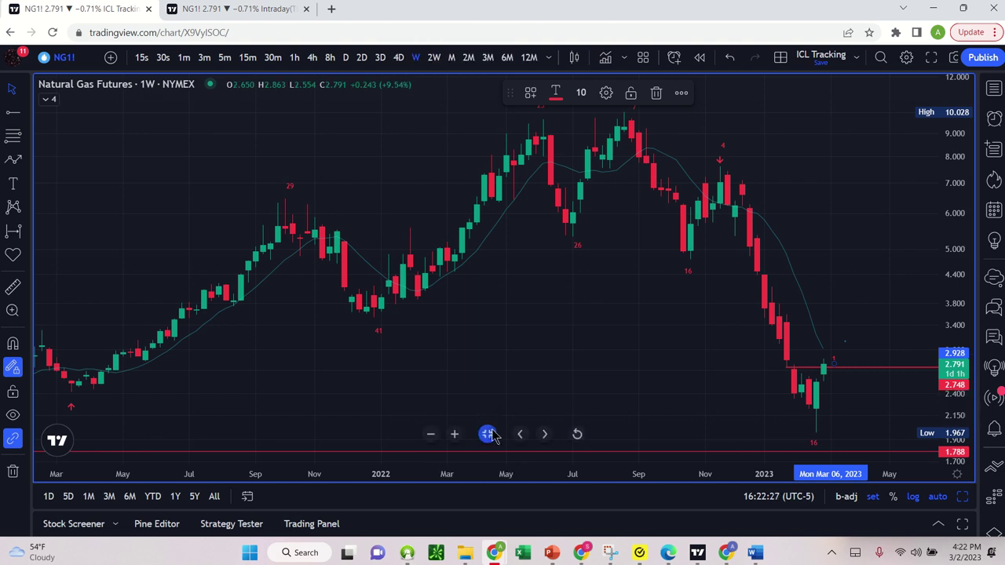
Maximise the monthly natural gas chart and move the 32 label to April 2023, just right of the latest candle
key(alt+Return)
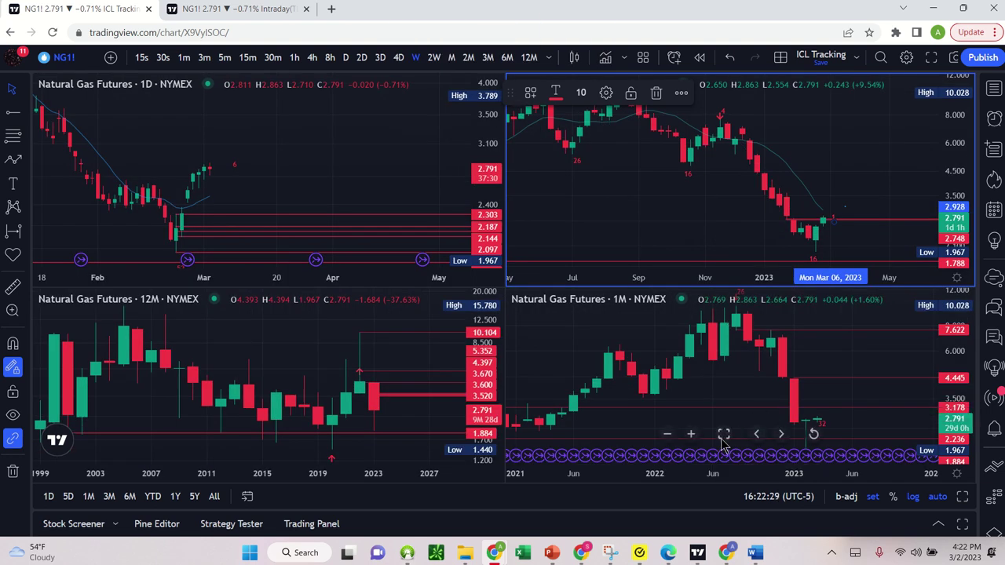
click(702, 428)
click(724, 435)
scroll(751, 385, up, 5)
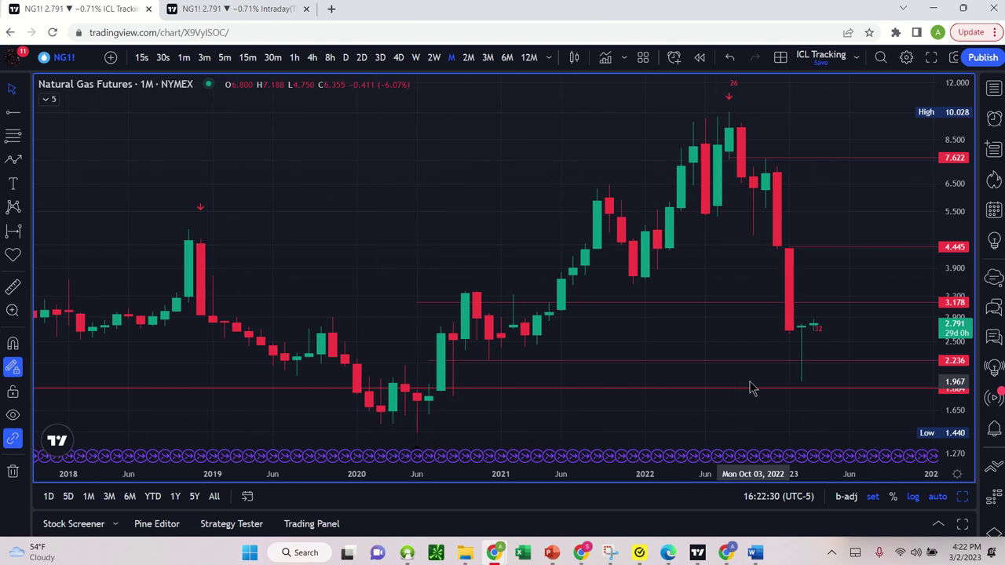
scroll(752, 386, up, 1)
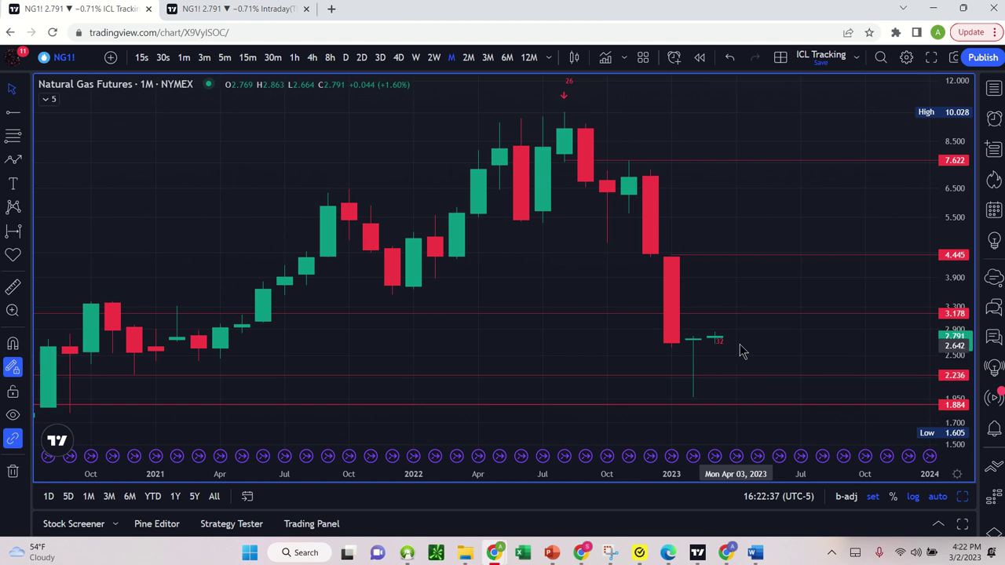
click(737, 348)
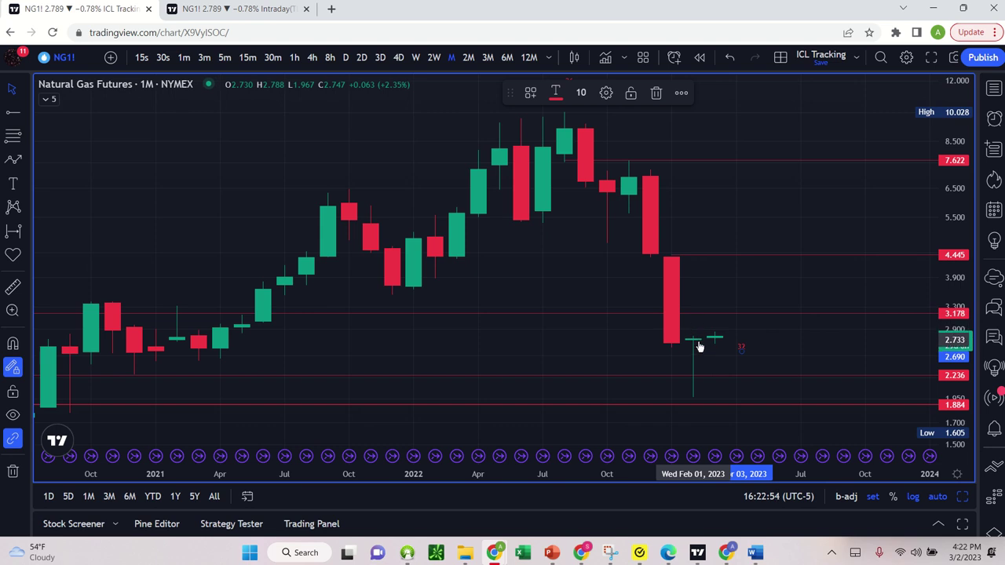
Examine the February and March 2023 candles against the preceding decline on the monthly natural gas chart
scroll(696, 381, up, 5)
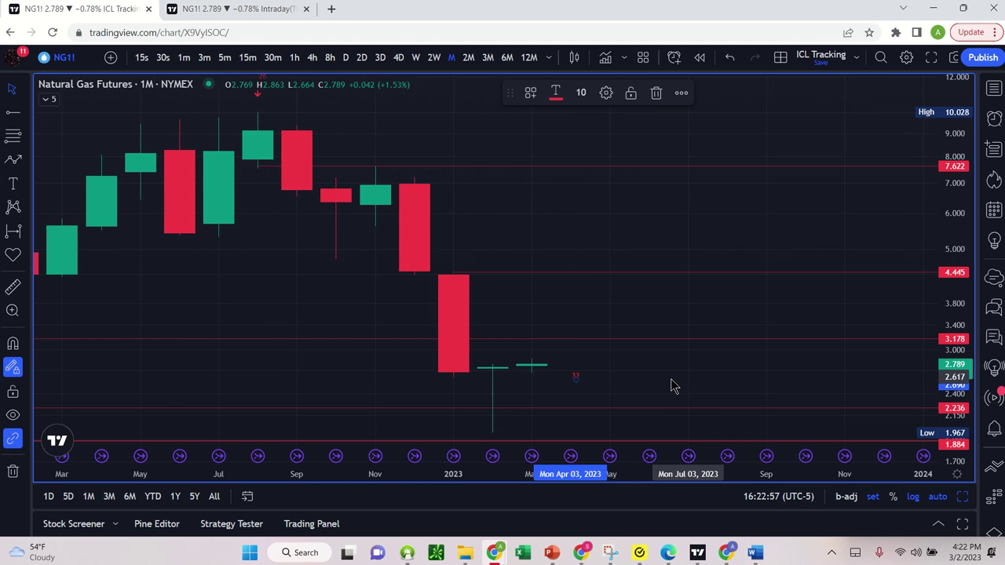
scroll(582, 396, up, 3)
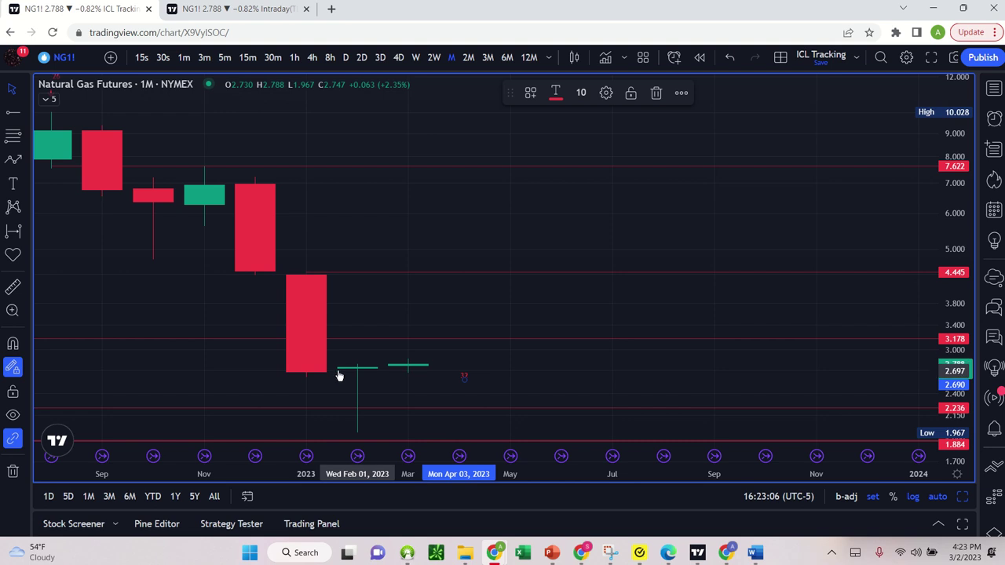
scroll(356, 376, down, 5)
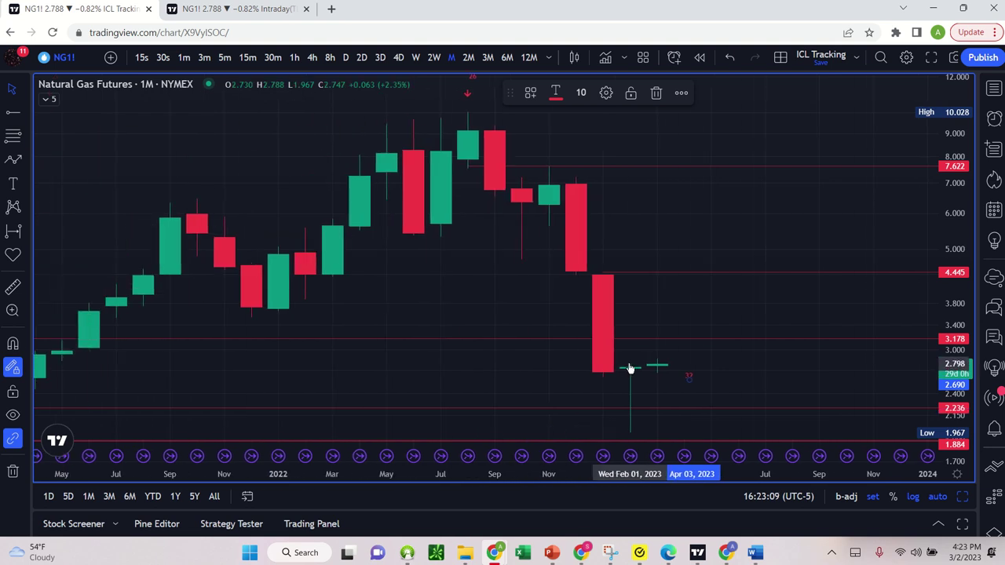
scroll(631, 432, down, 5)
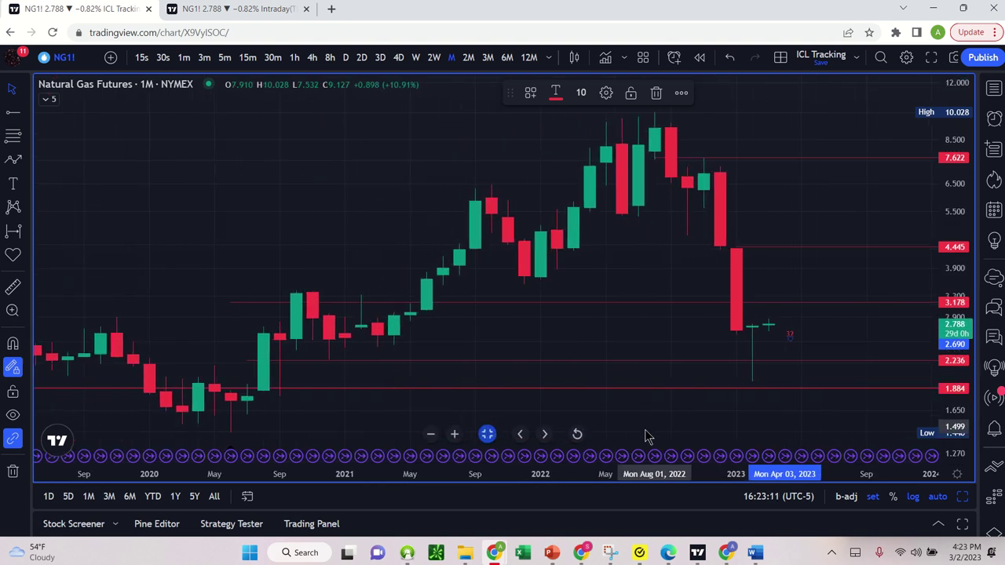
Restore the four-chart layout and switch the symbol to BOIL
click(487, 434)
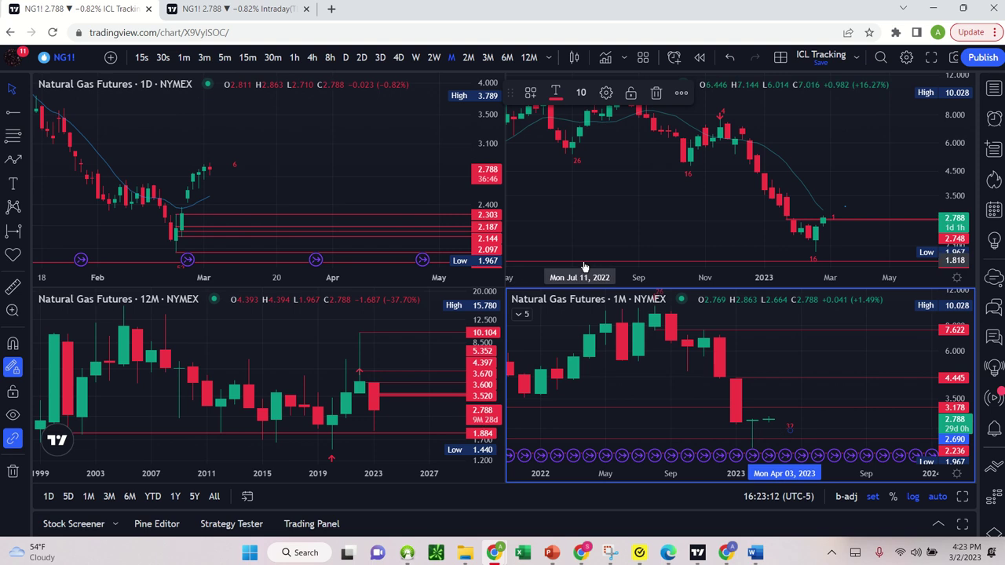
click(79, 59)
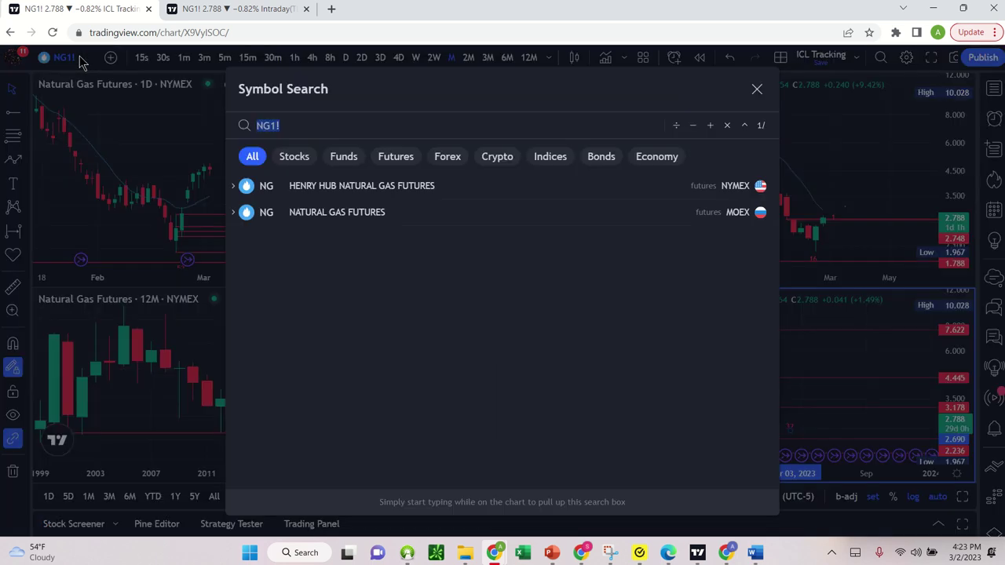
text(BOIL)
key(Return)
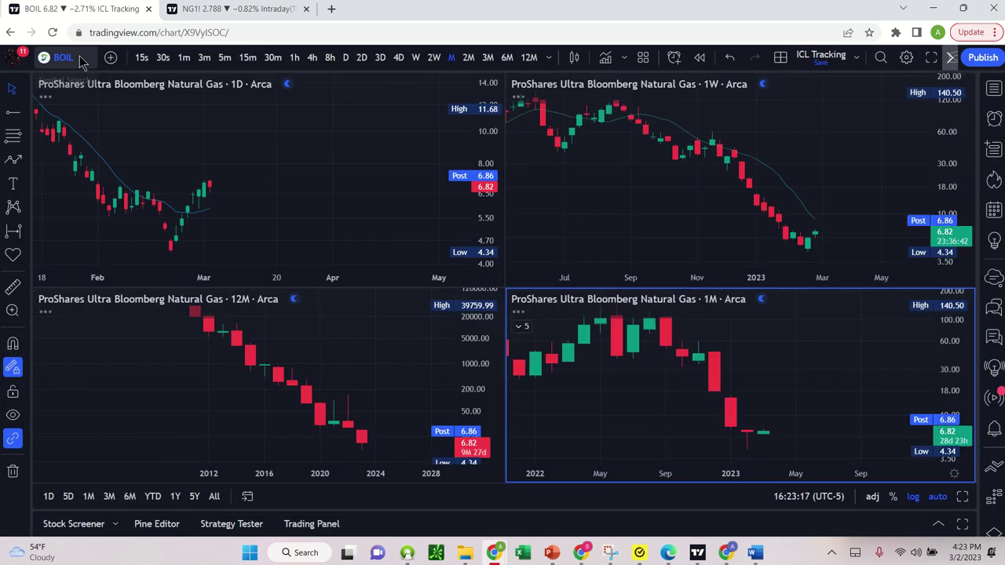
Maximise the monthly BOIL chart and examine its February and March 2023 candles
key(alt+Return)
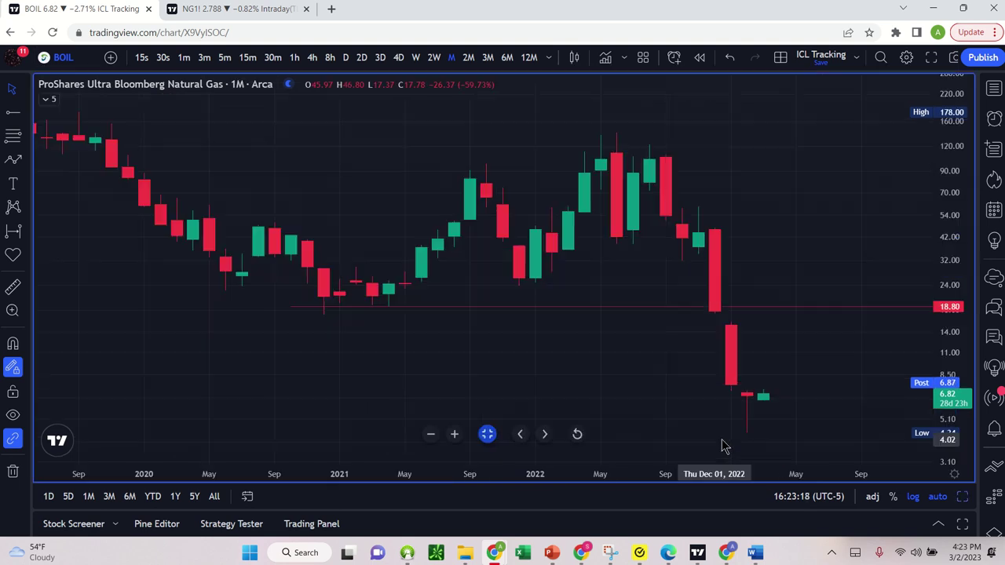
scroll(635, 386, up, 2)
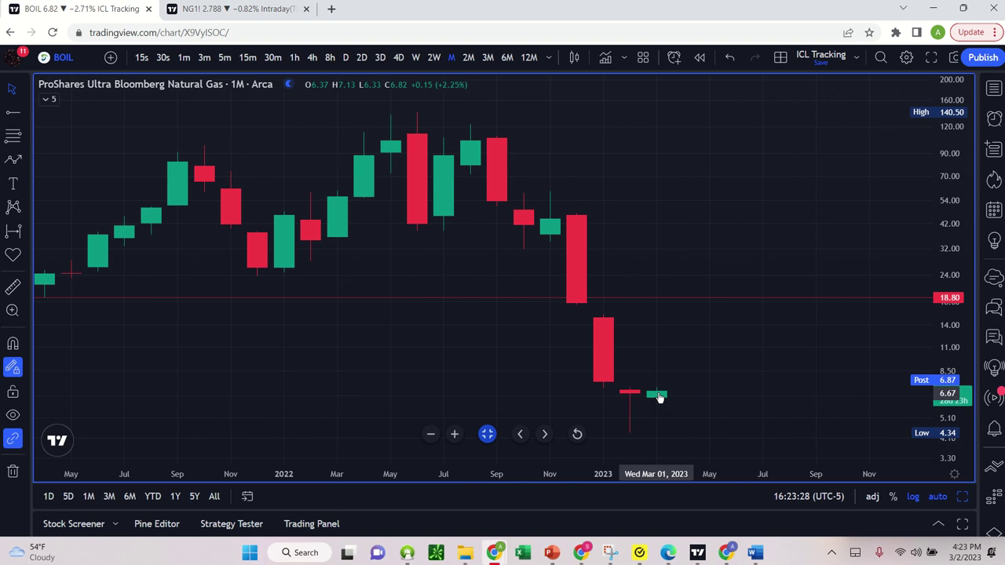
scroll(632, 402, down, 5)
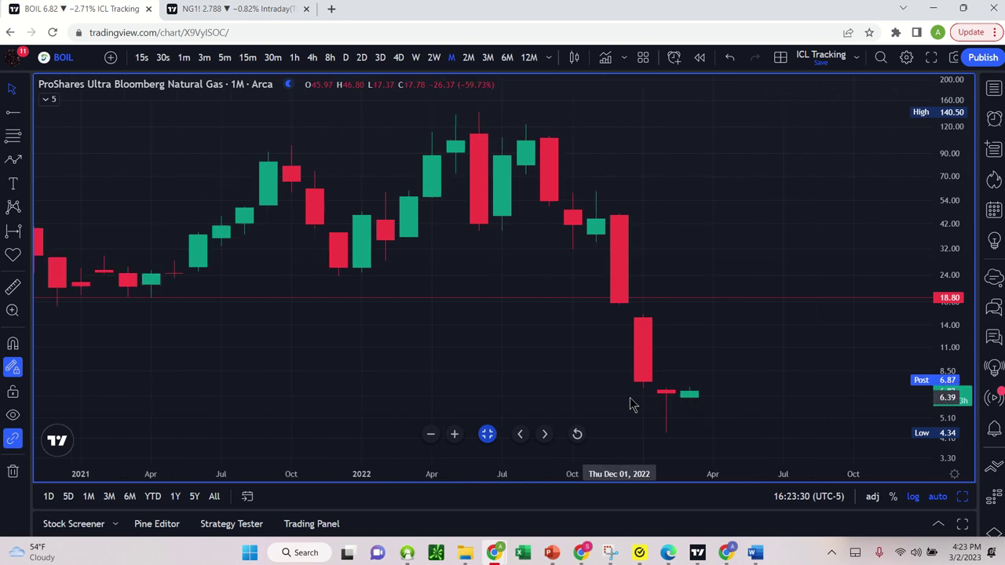
Bring up the weekly BOIL chart at full size and examine the latest candles against the moving average
click(489, 434)
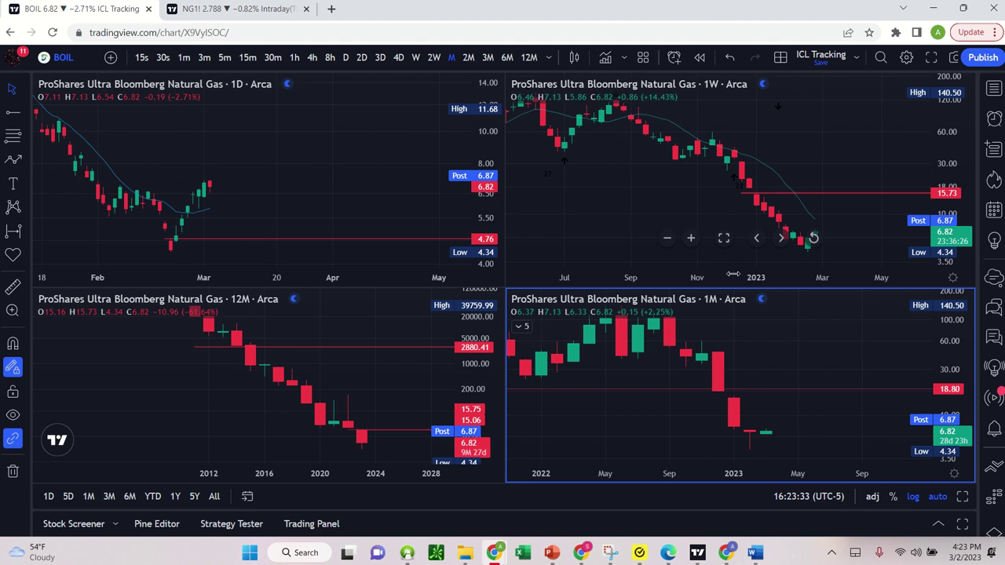
click(723, 238)
scroll(729, 351, up, 5)
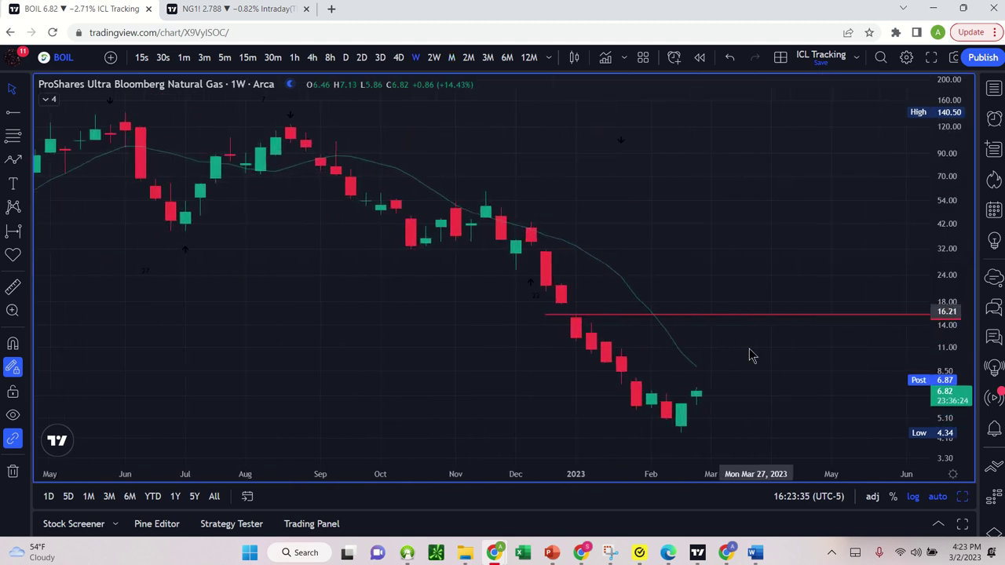
scroll(750, 356, up, 1)
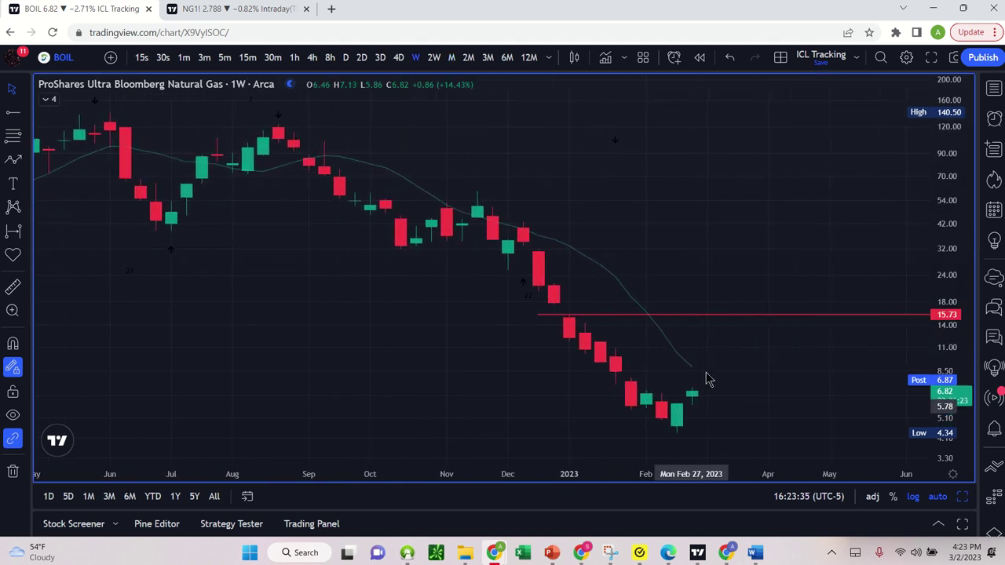
Switch BOIL to the two-week interval and examine the latest candles and the earlier cycle lows back to 2020
click(433, 58)
scroll(655, 376, up, 4)
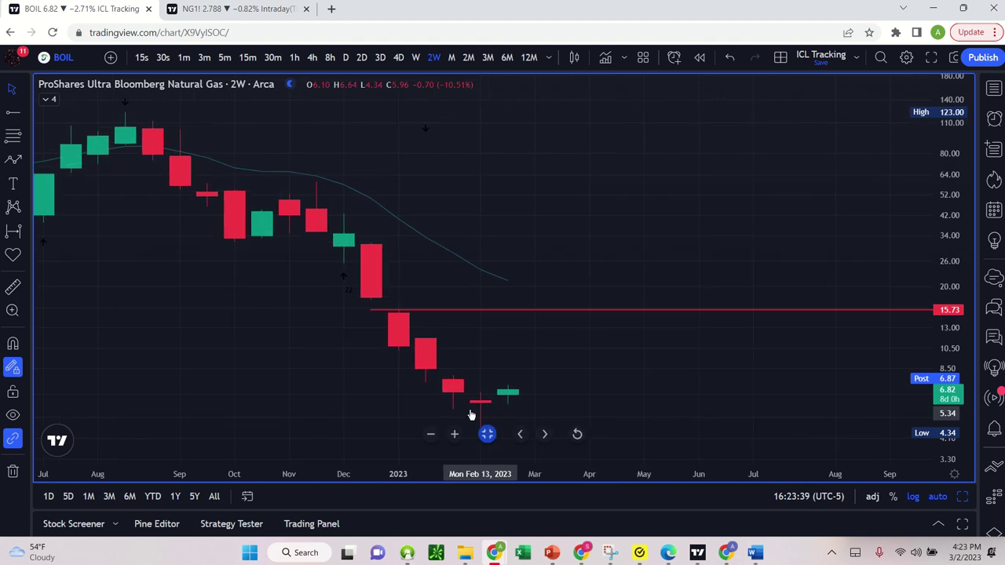
scroll(471, 415, up, 1)
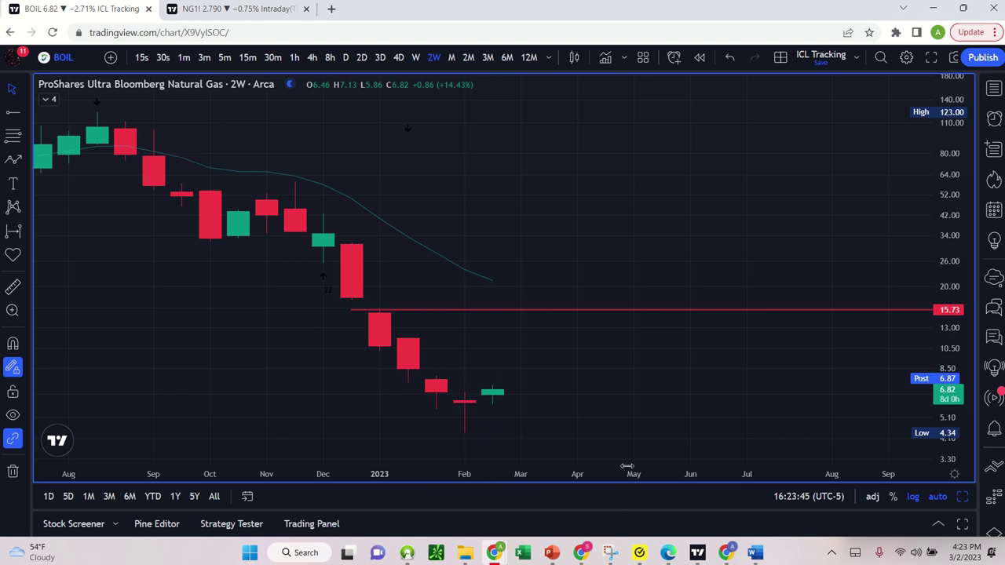
scroll(636, 406, down, 2)
scroll(636, 406, down, 2)
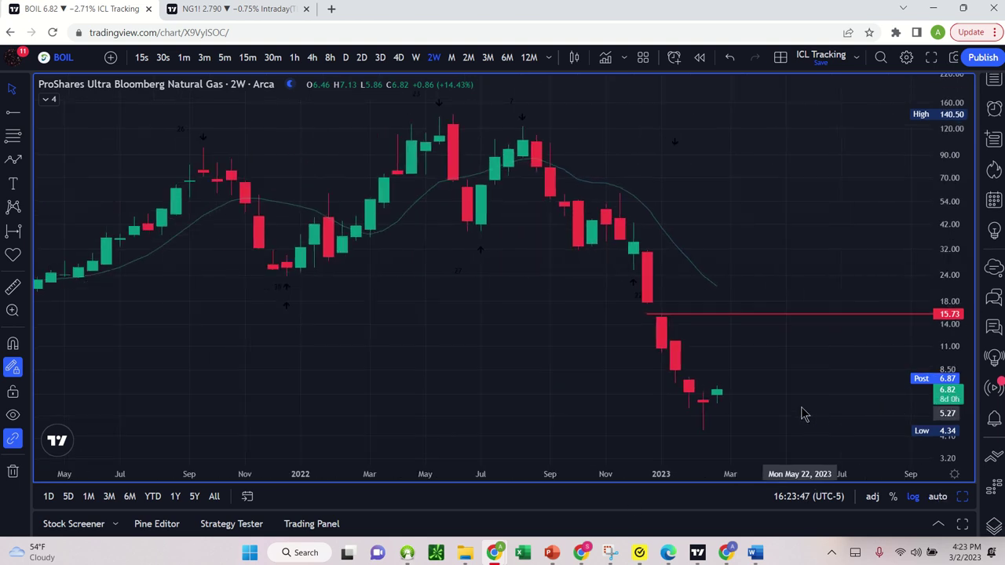
scroll(777, 416, down, 1)
scroll(776, 410, down, 2)
mouse_move(539, 410)
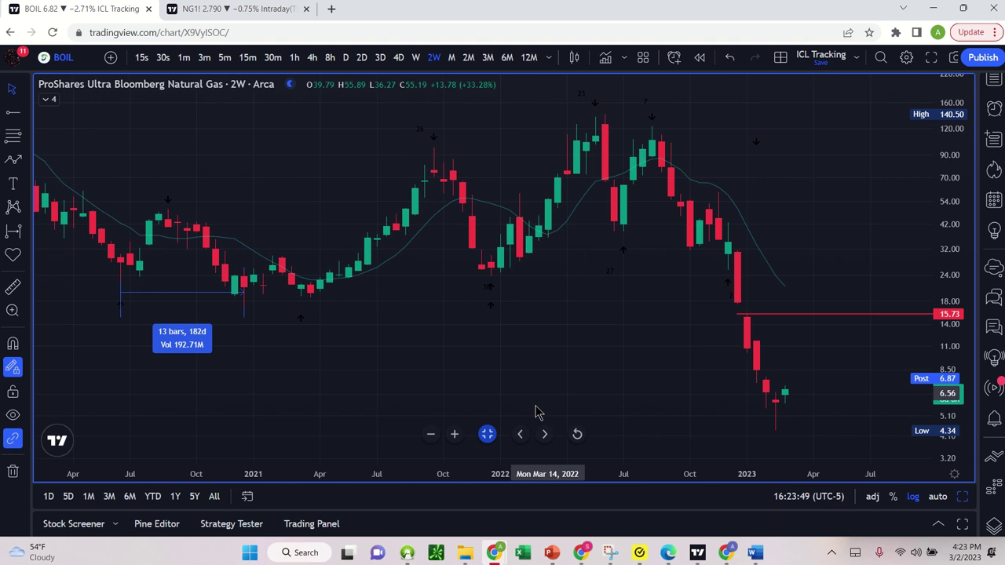
Draw a horizontal ray from the January 2023 candles on the two-week BOIL chart and set it at about 7.97
scroll(717, 427, up, 3)
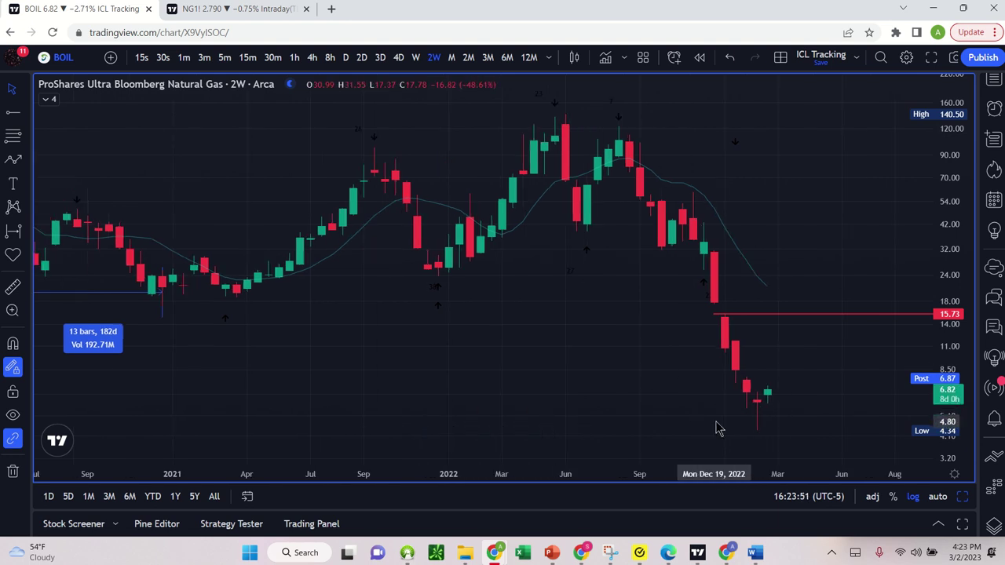
click(13, 113)
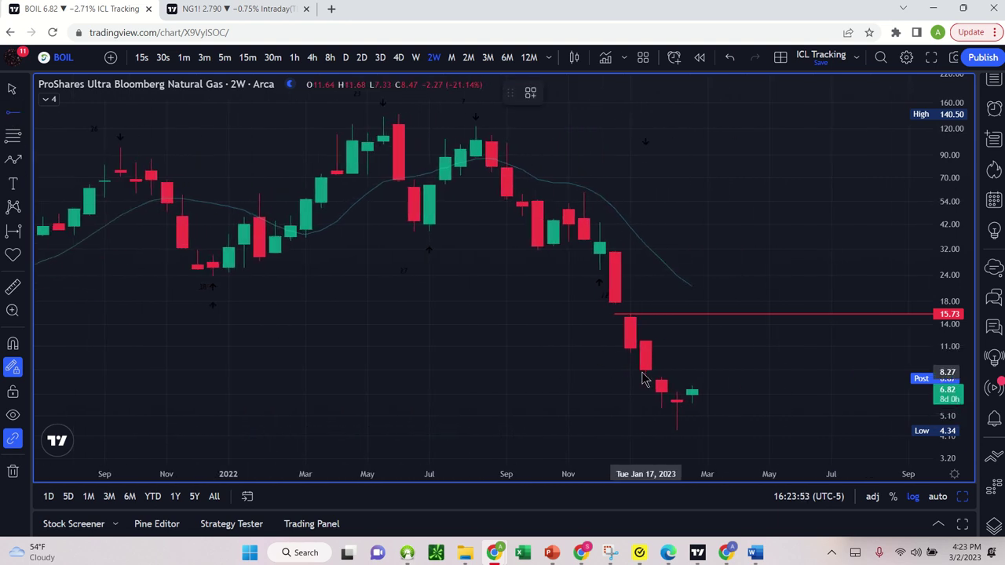
click(643, 373)
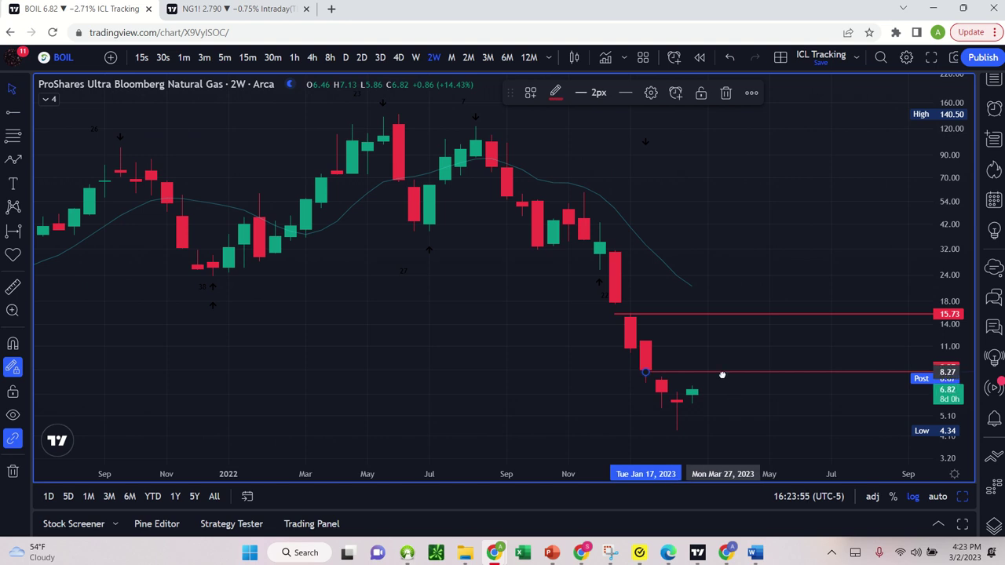
drag(722, 375, 706, 378)
mouse_move(552, 553)
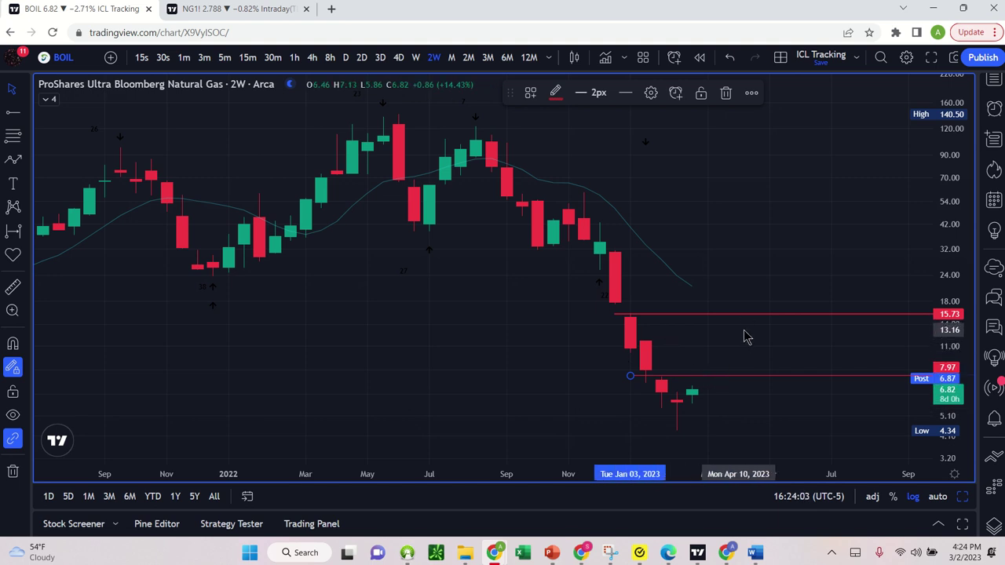
Bring up the daily BOIL chart at full size and add a horizontal ray at 6.50 from the 1 March 2023 candle
scroll(746, 338, down, 4)
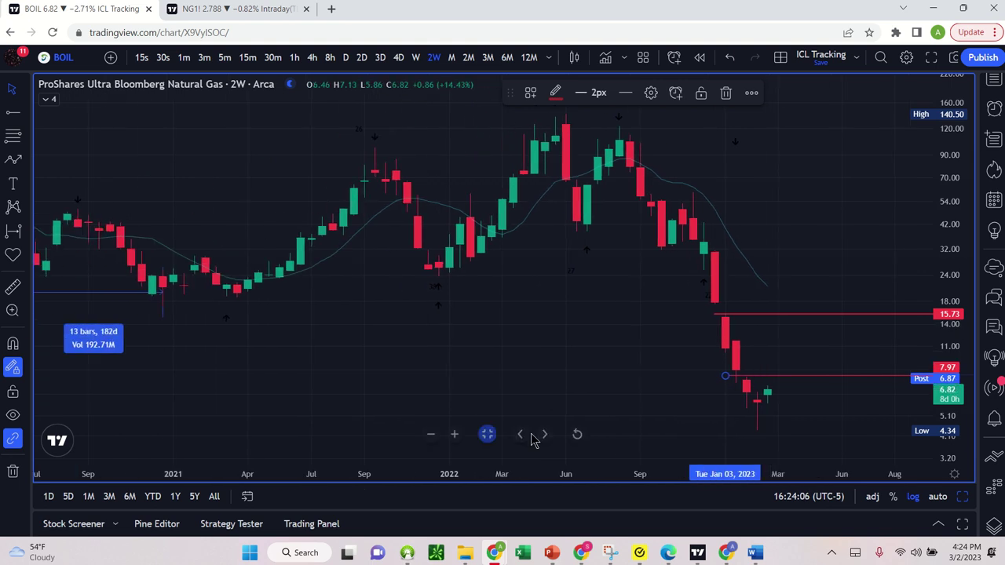
click(487, 435)
click(281, 237)
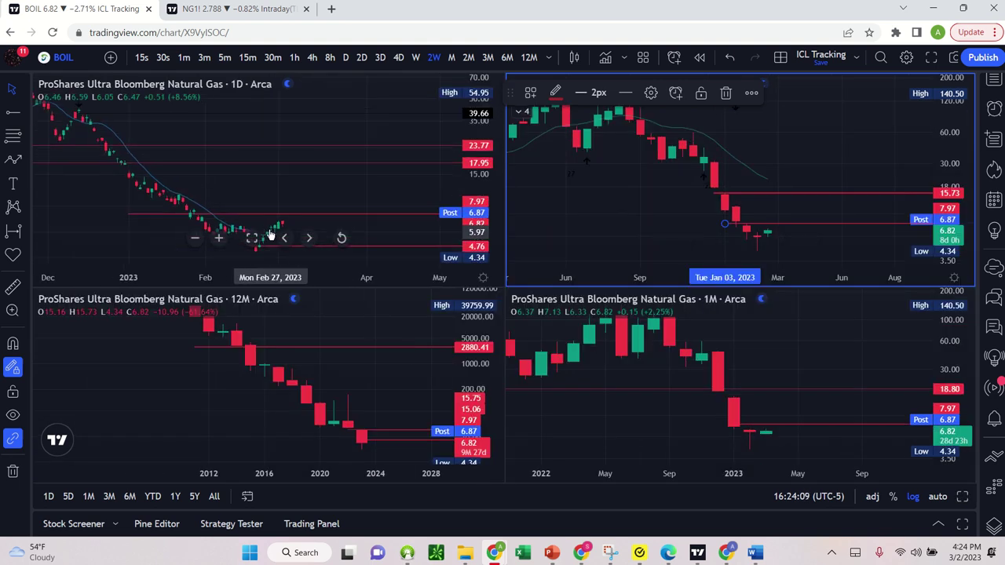
click(251, 238)
scroll(480, 353, up, 3)
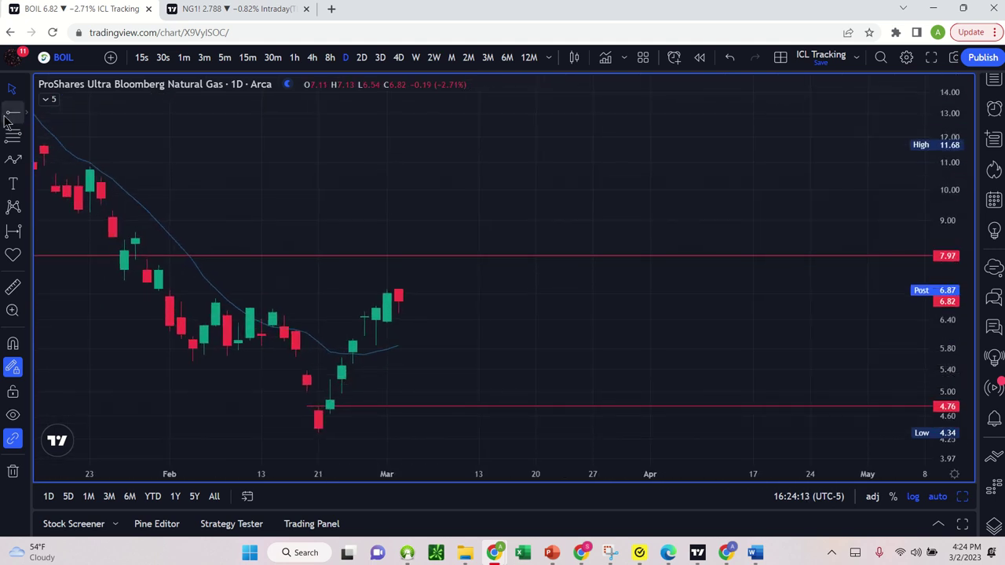
click(387, 316)
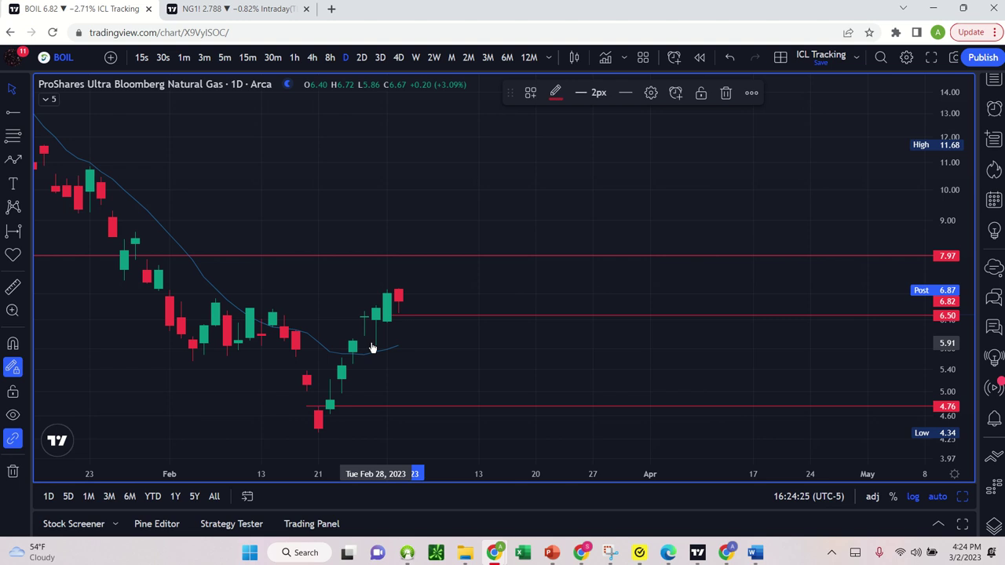
Add a horizontal ray at 5.86 from the 24 February 2023 candle on the daily chart
scroll(409, 371, down, 2)
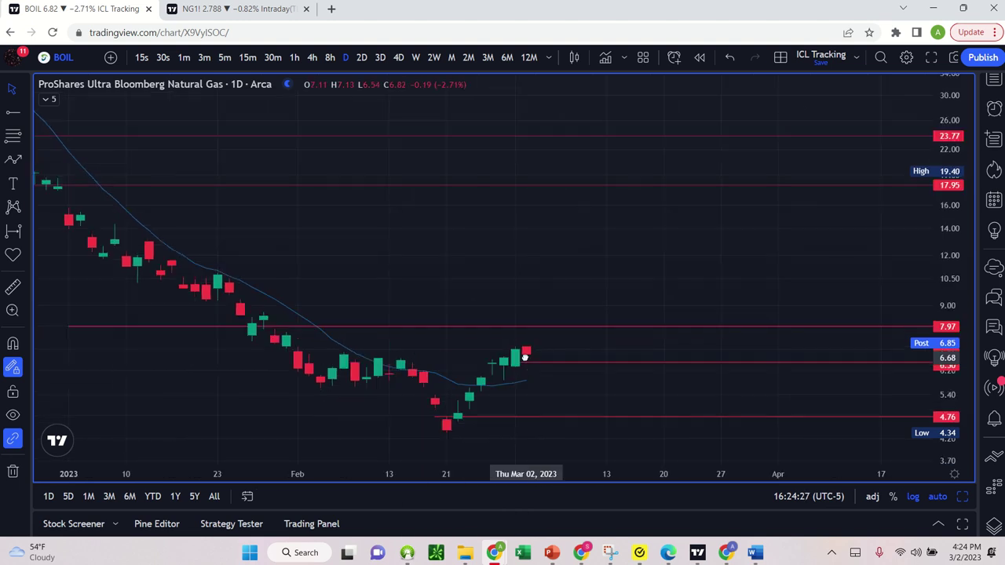
scroll(519, 369, up, 5)
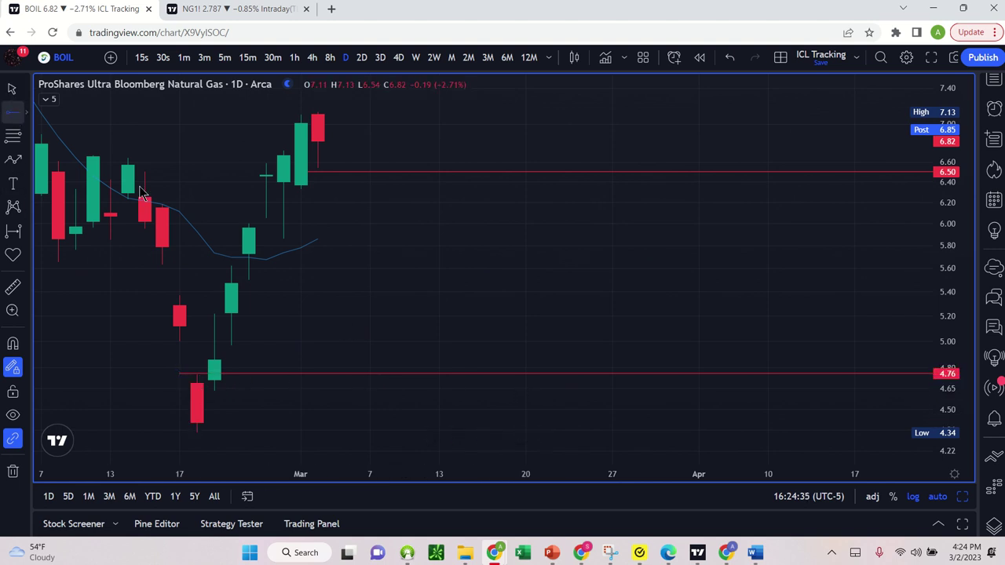
click(259, 247)
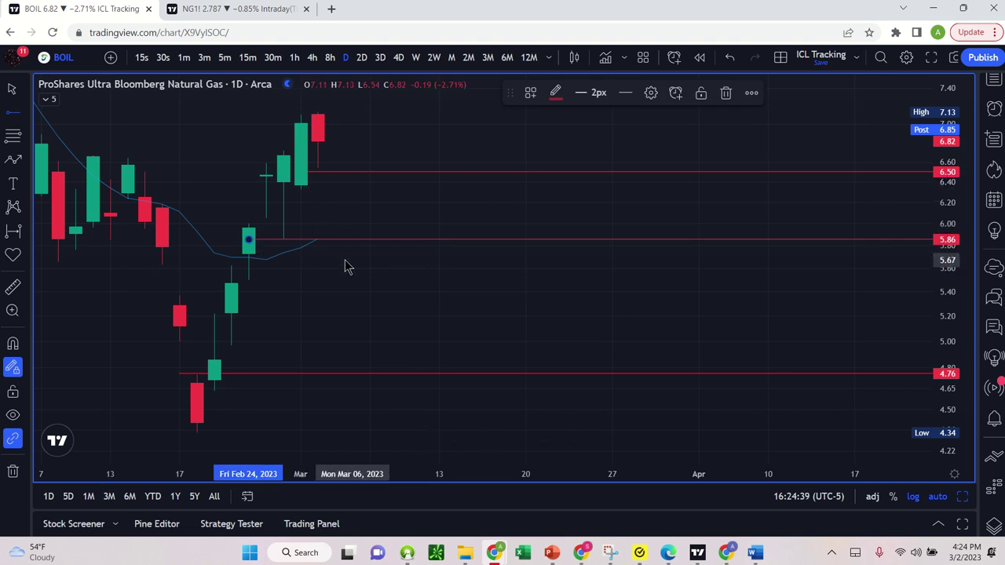
Draw a rising zigzag path from the 21 February low through successively higher peaks and pullbacks to about 14.83 on 5 April 2023
scroll(350, 275, down, 5)
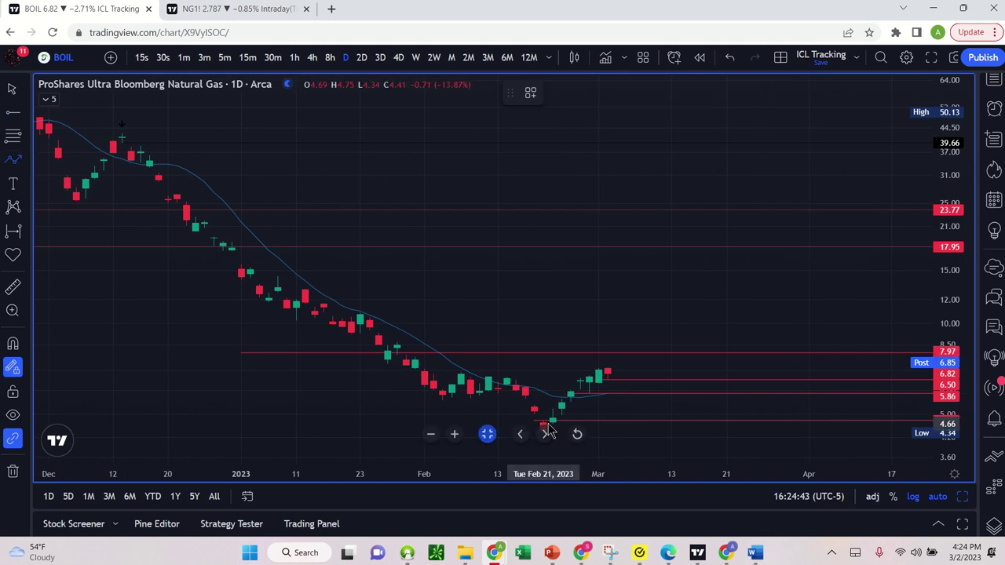
click(578, 434)
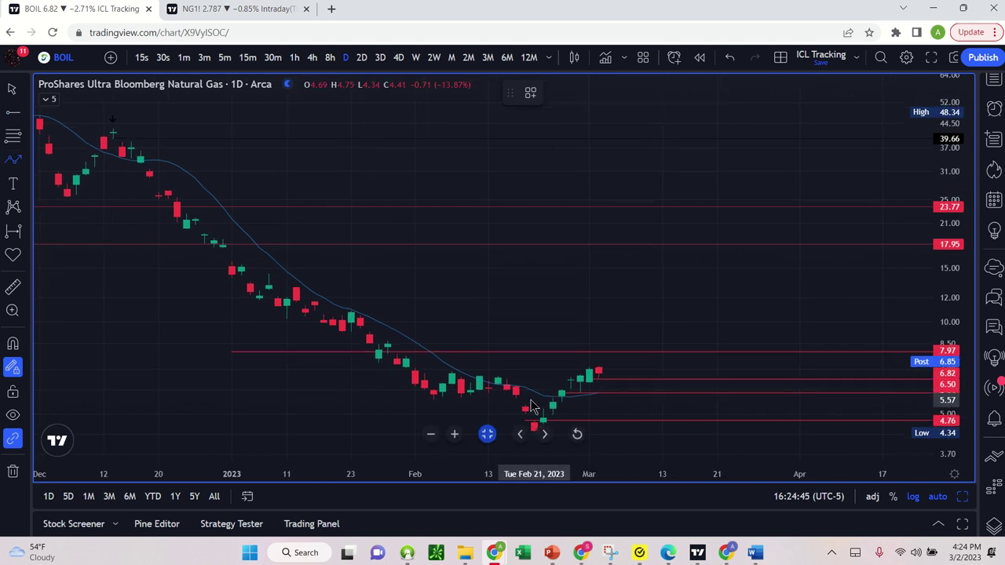
scroll(616, 438, down, 2)
click(622, 428)
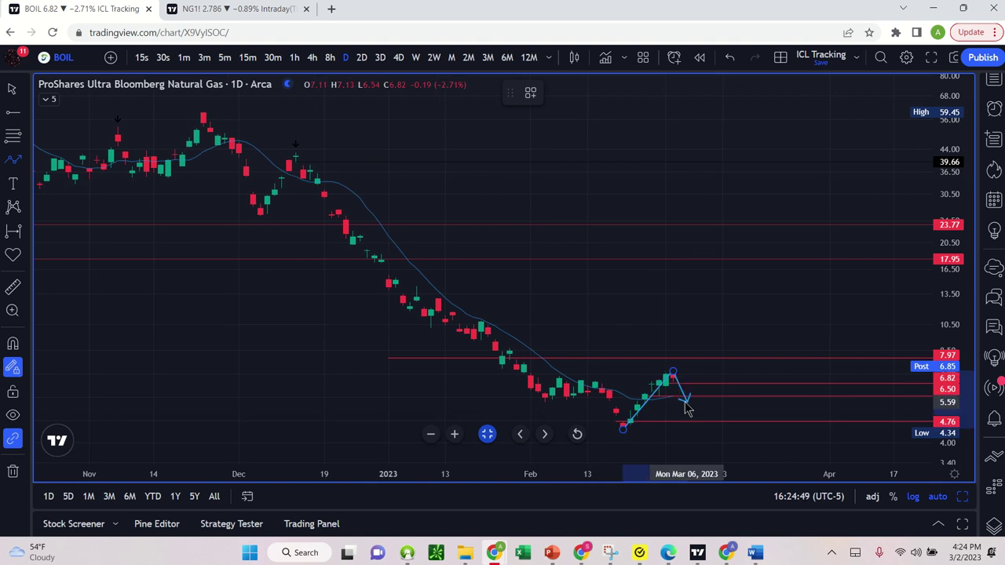
click(687, 403)
click(716, 348)
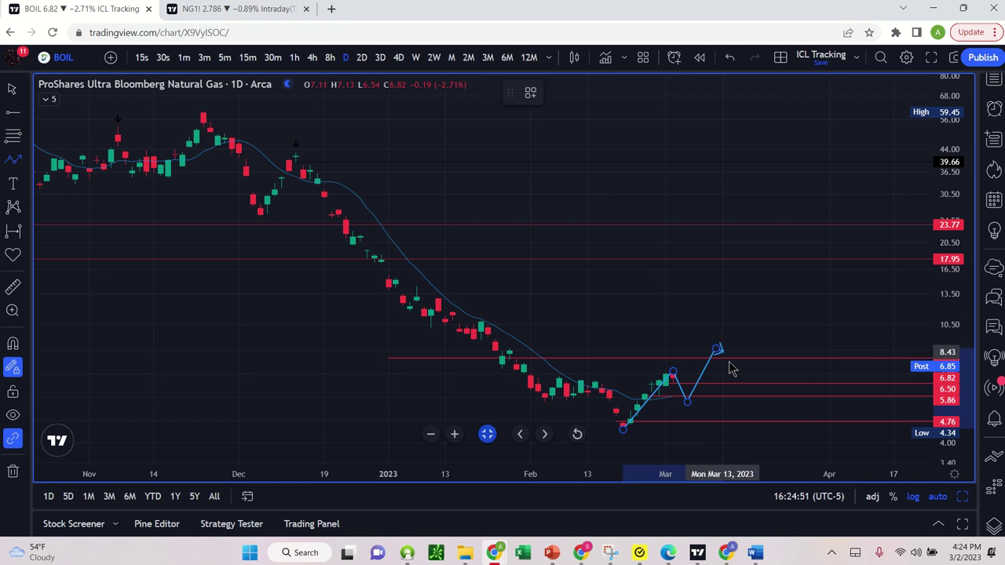
click(730, 366)
click(759, 324)
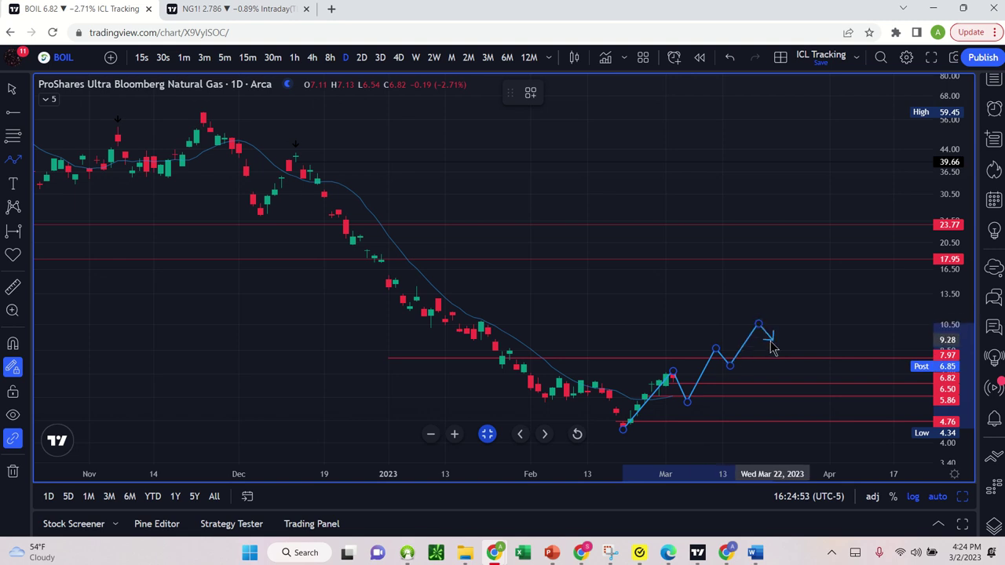
click(801, 305)
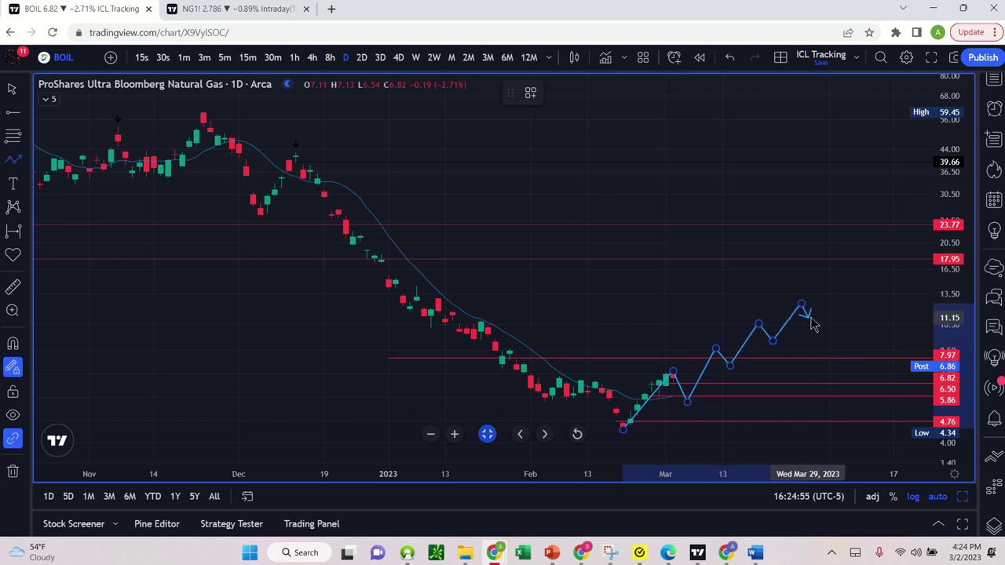
click(808, 317)
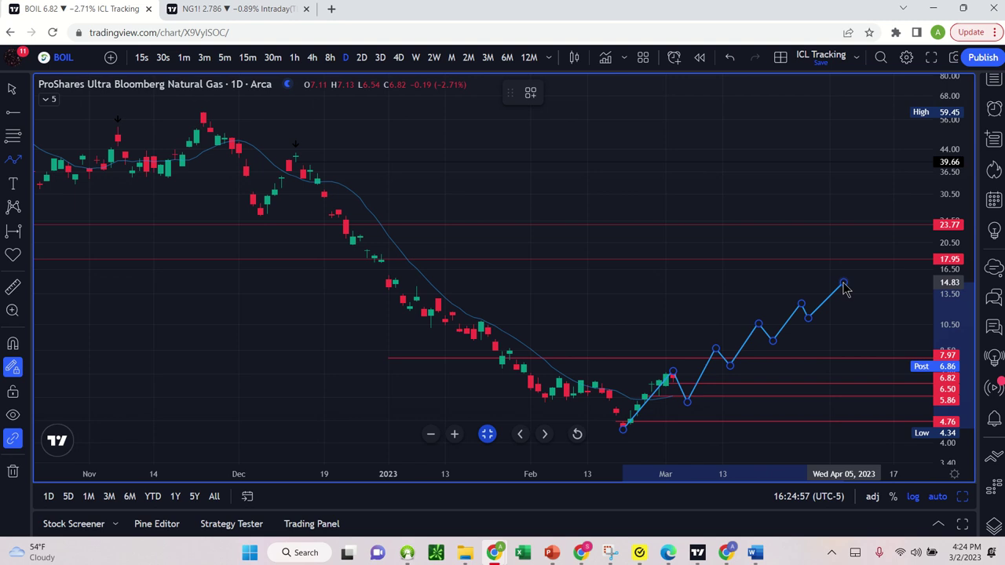
double_click(844, 289)
right_click(852, 324)
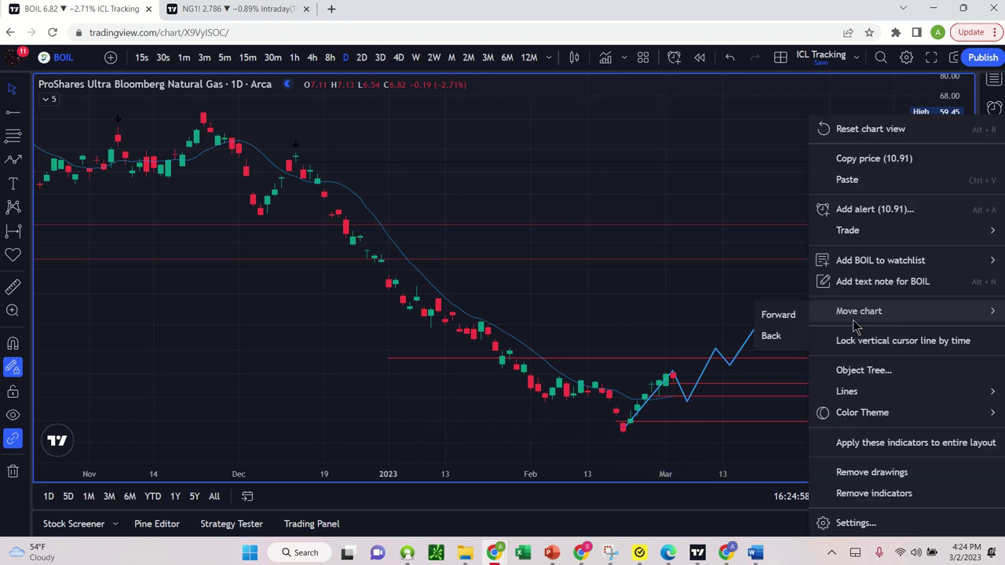
click(685, 278)
Raise the path's first pullback low to between the 5.86 and 6.50 rays and shift the following peak to 9 March at about 8.65
scroll(667, 326, up, 6)
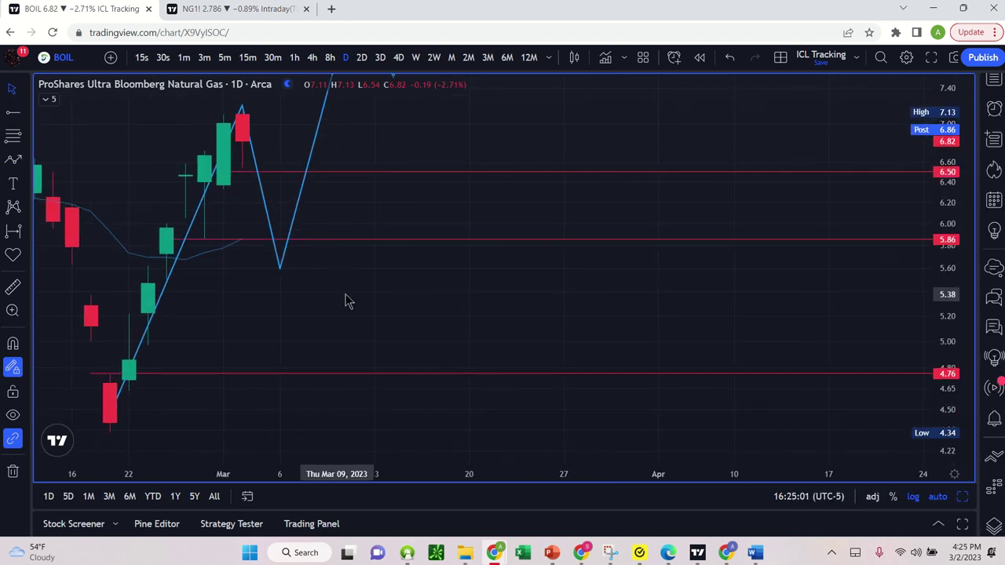
drag(349, 301, 573, 314)
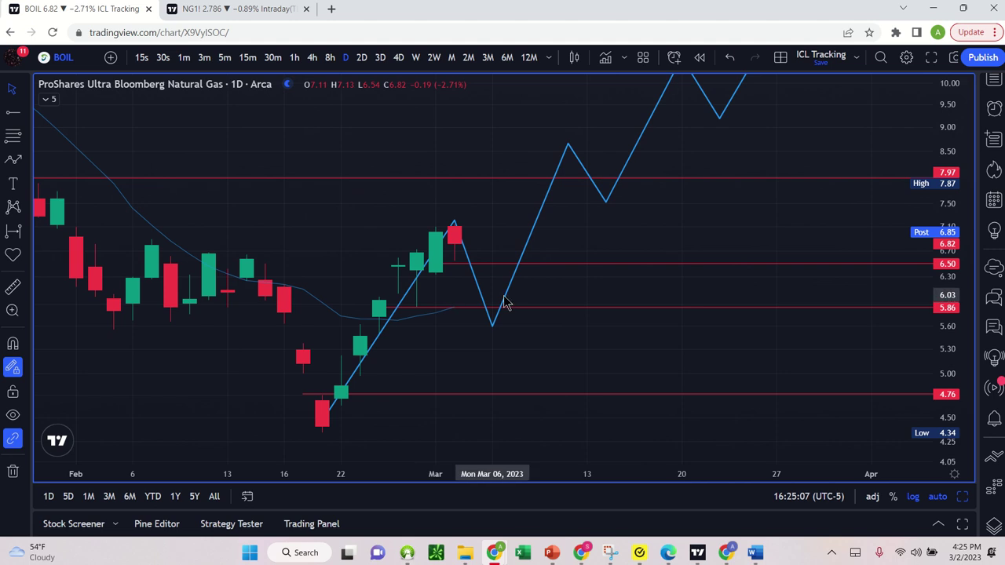
drag(494, 333, 487, 294)
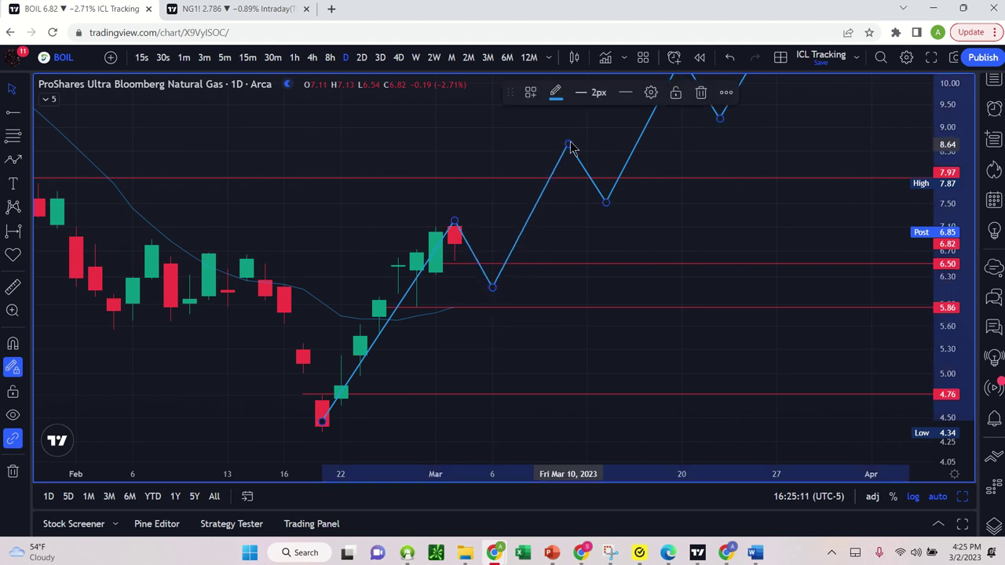
mouse_move(570, 156)
mouse_down()
mouse_move(541, 161)
mouse_move(552, 149)
mouse_up()
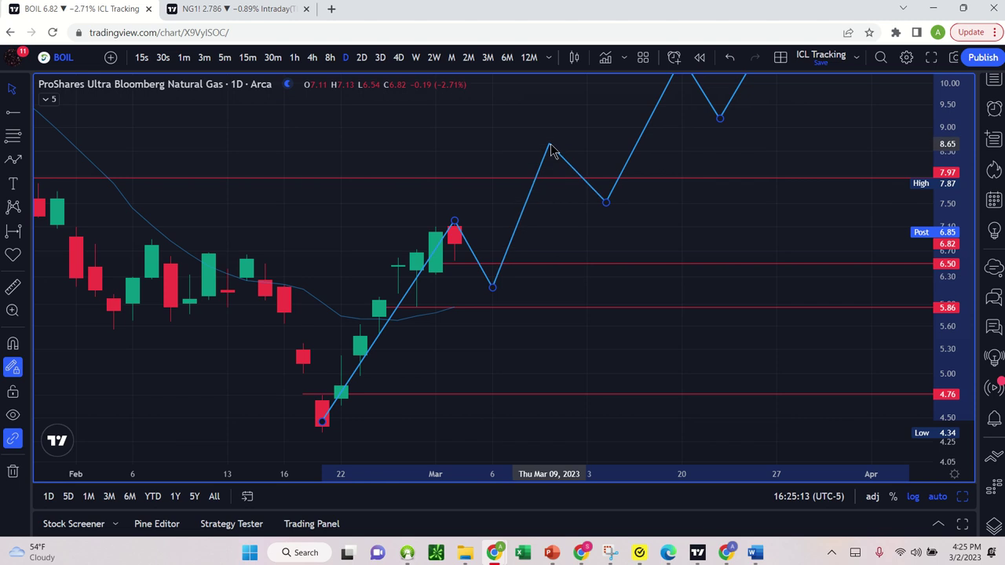
scroll(554, 218, down, 1)
scroll(554, 219, down, 3)
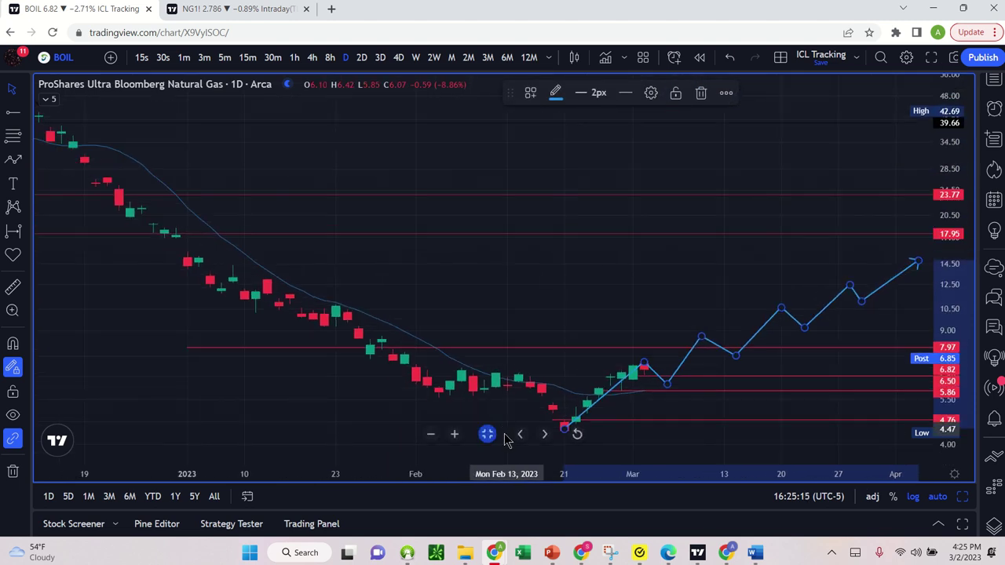
Switch the symbol to UNG and examine its daily candles against the horizontal levels
click(83, 62)
text(UNG)
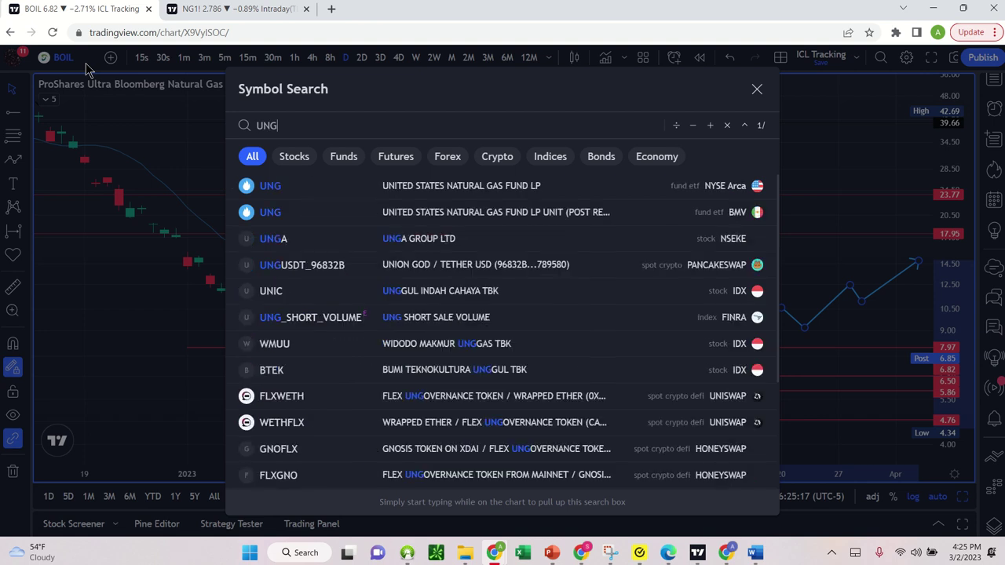
key(Return)
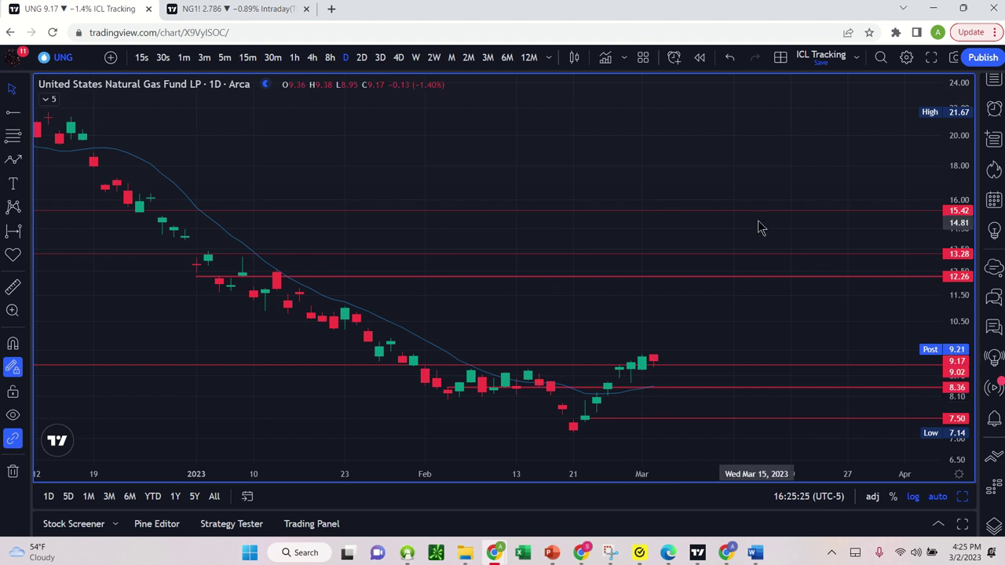
scroll(583, 427, down, 3)
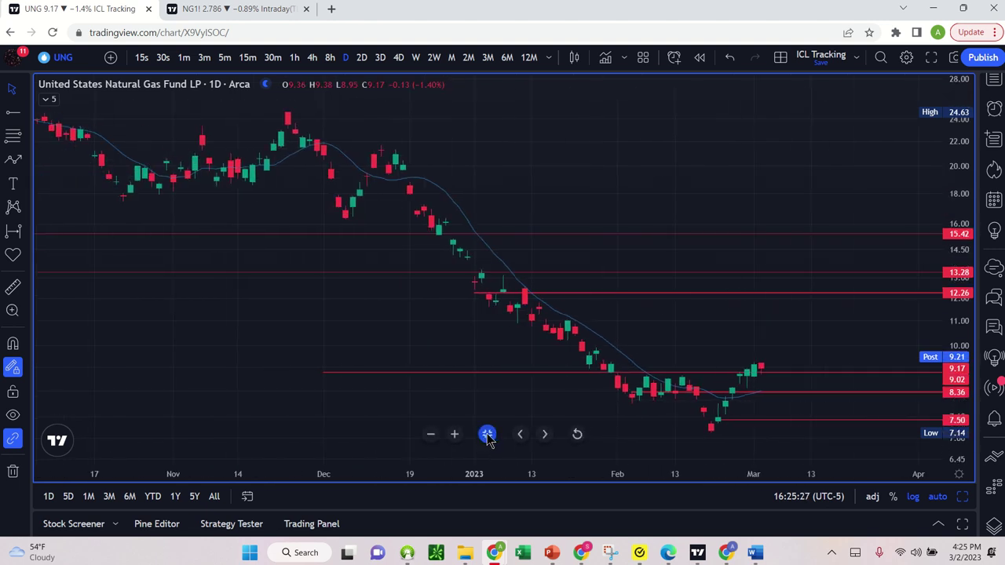
Bring up the two-week UNG chart at full size and examine the latest candles after the recent low
key(alt+Return)
click(728, 239)
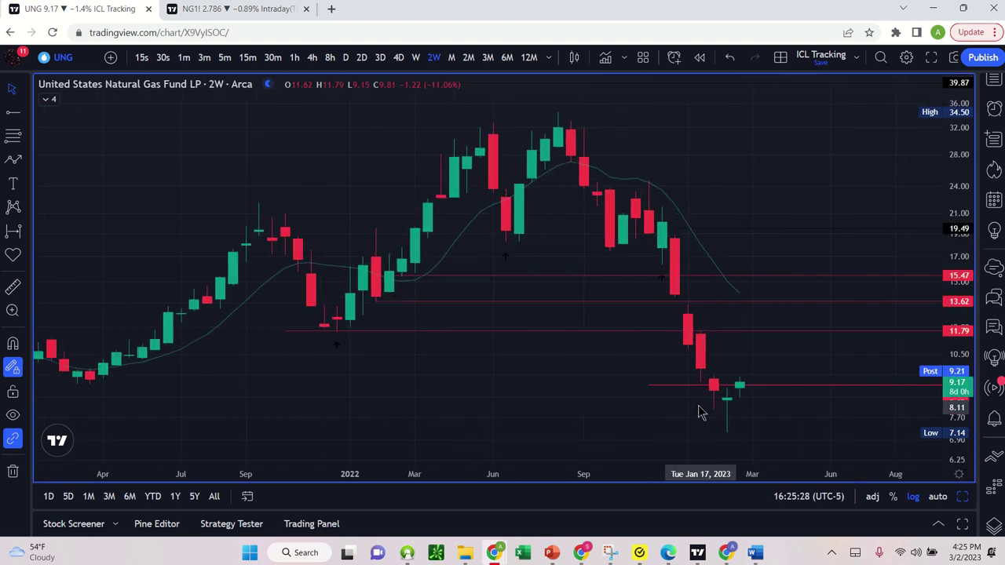
scroll(675, 393, up, 3)
scroll(653, 403, up, 1)
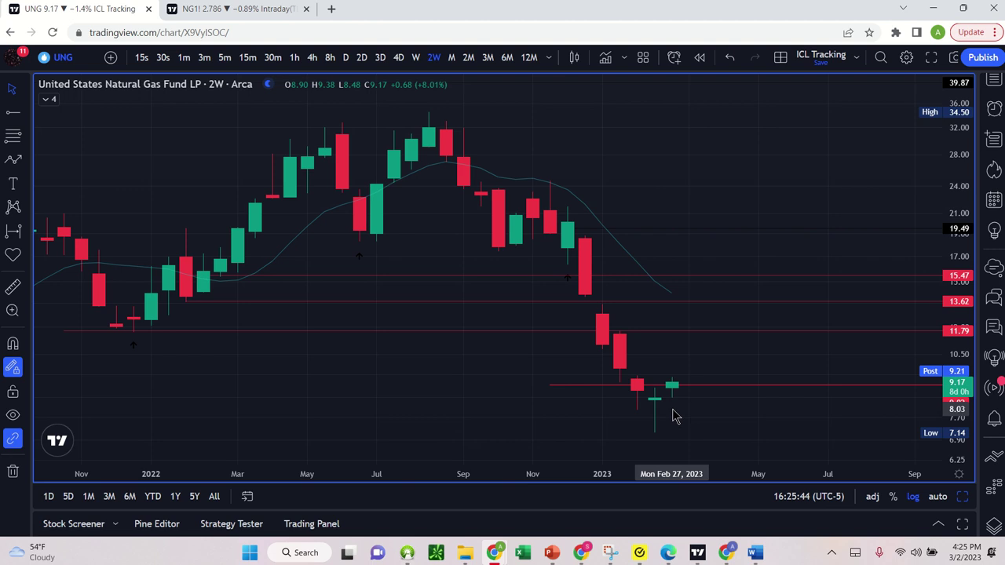
scroll(673, 414, down, 5)
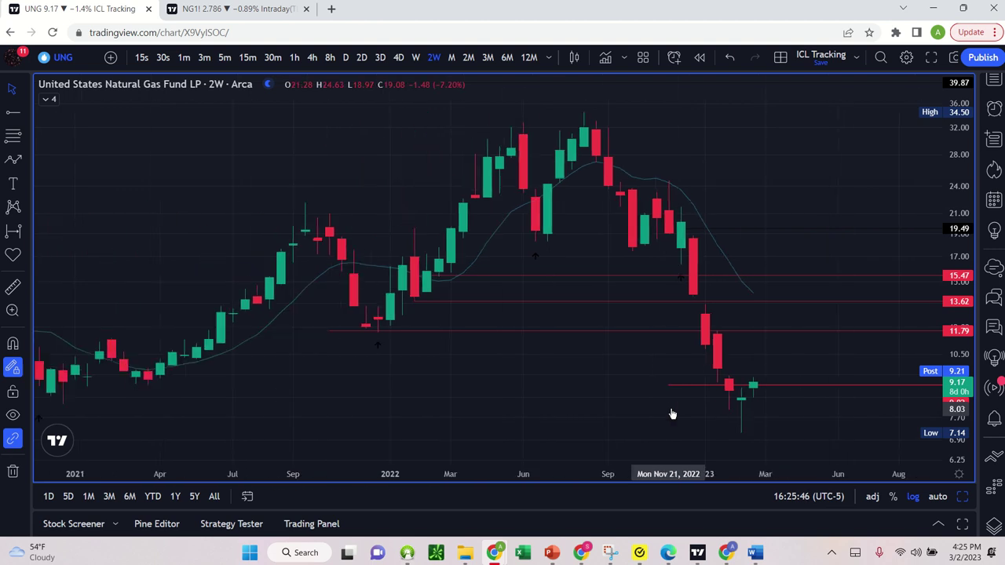
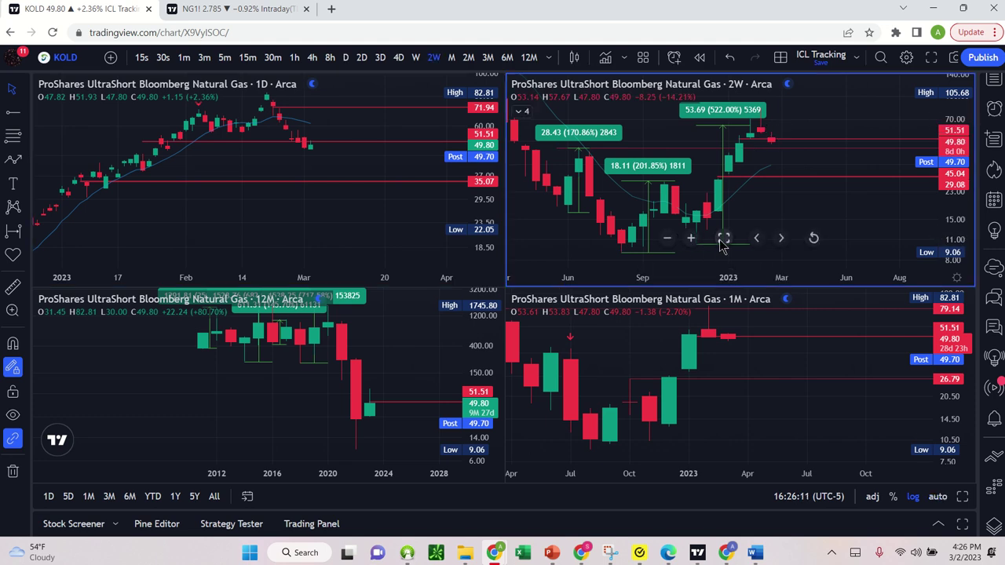
Maximise the two-week KOLD chart and examine its measured rallies since late 2021 and the latest candles
click(723, 238)
scroll(785, 377, up, 3)
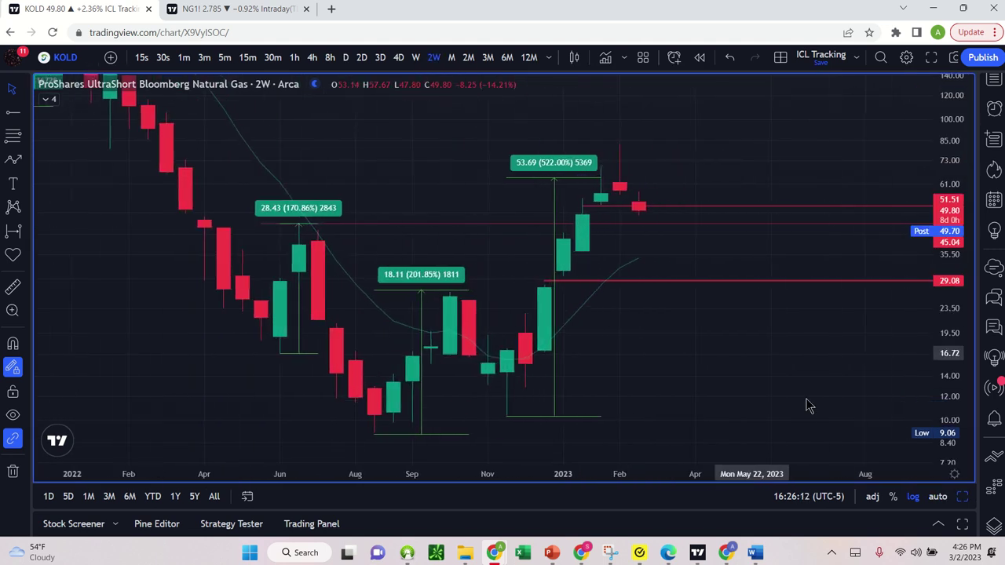
click(938, 496)
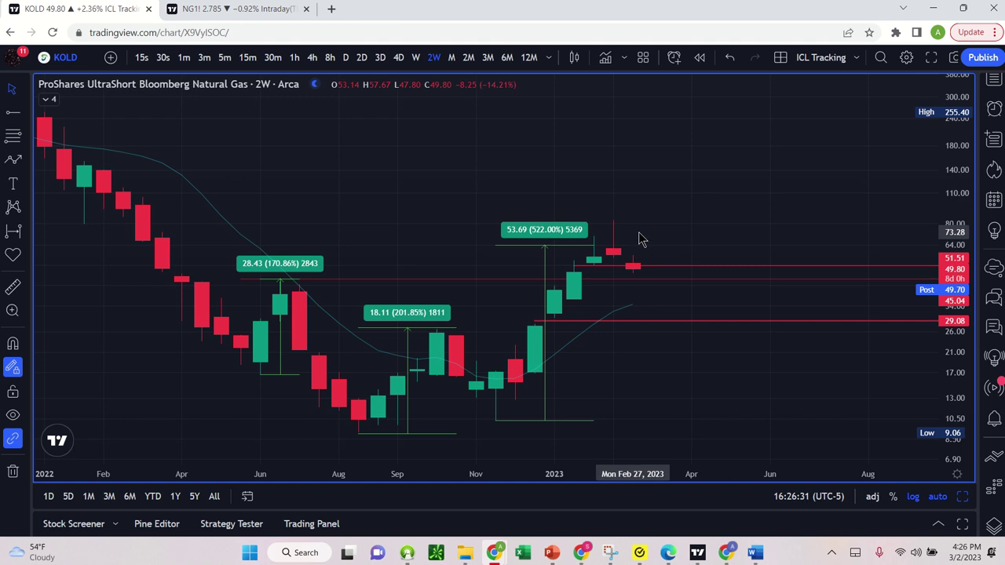
scroll(653, 250, down, 3)
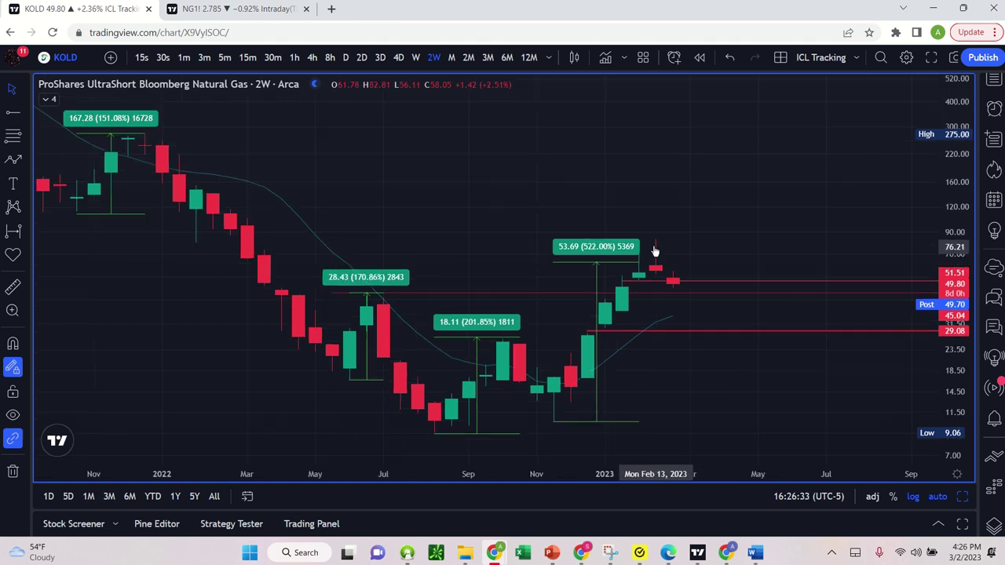
mouse_move(474, 8)
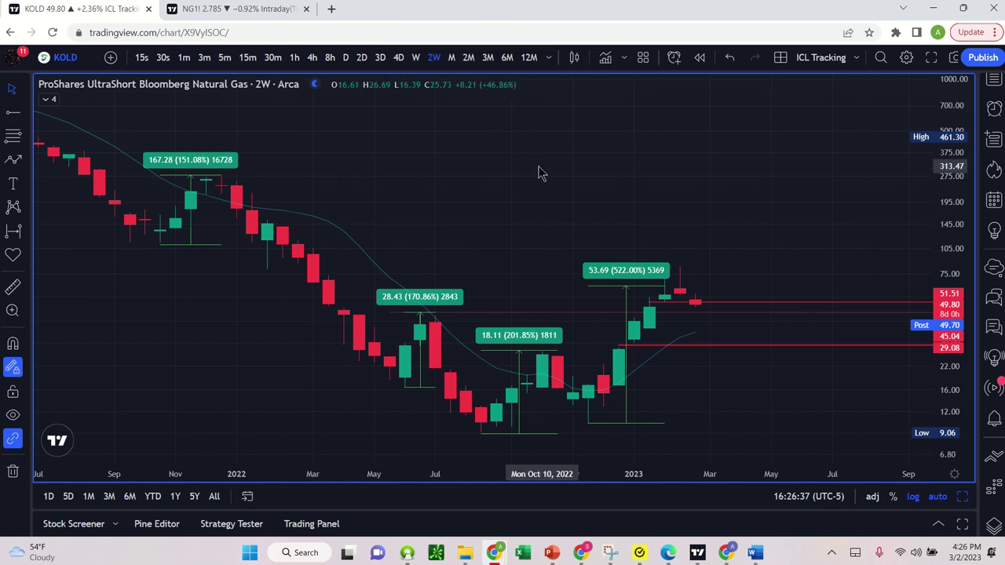
Examine KOLD's two-week decline and rallies back to 2020, and return to the four-chart layout
scroll(590, 203, down, 5)
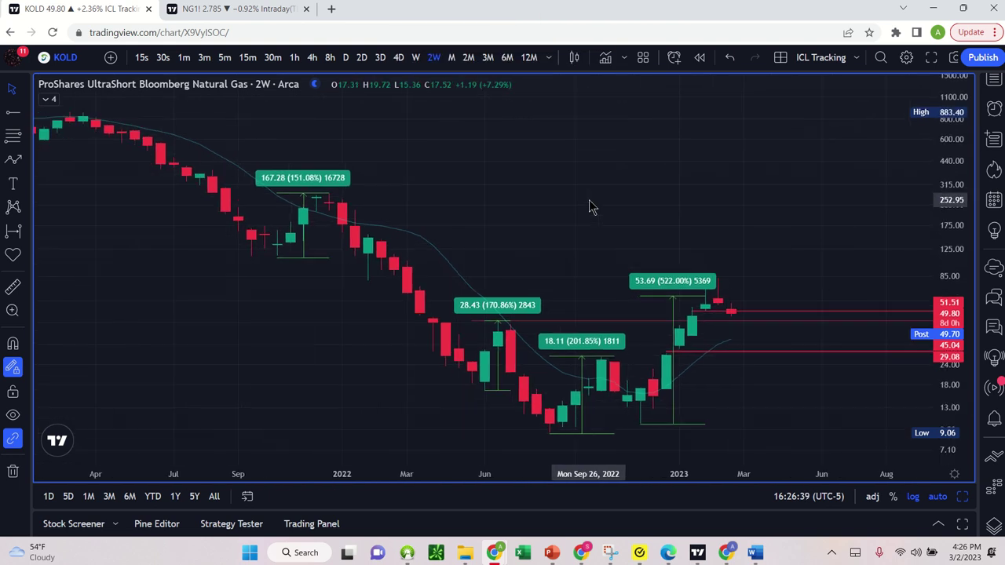
scroll(589, 206, down, 2)
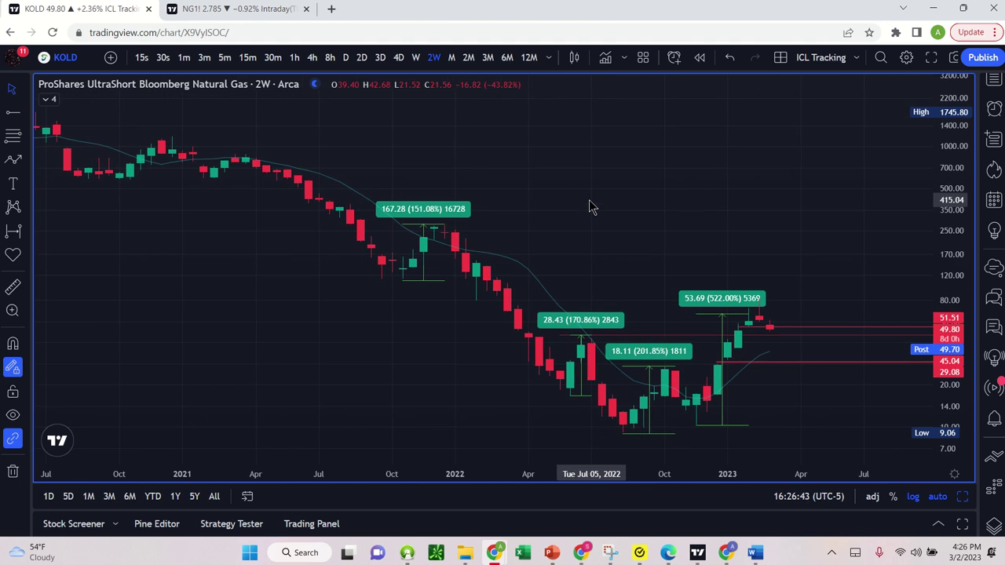
scroll(591, 206, down, 3)
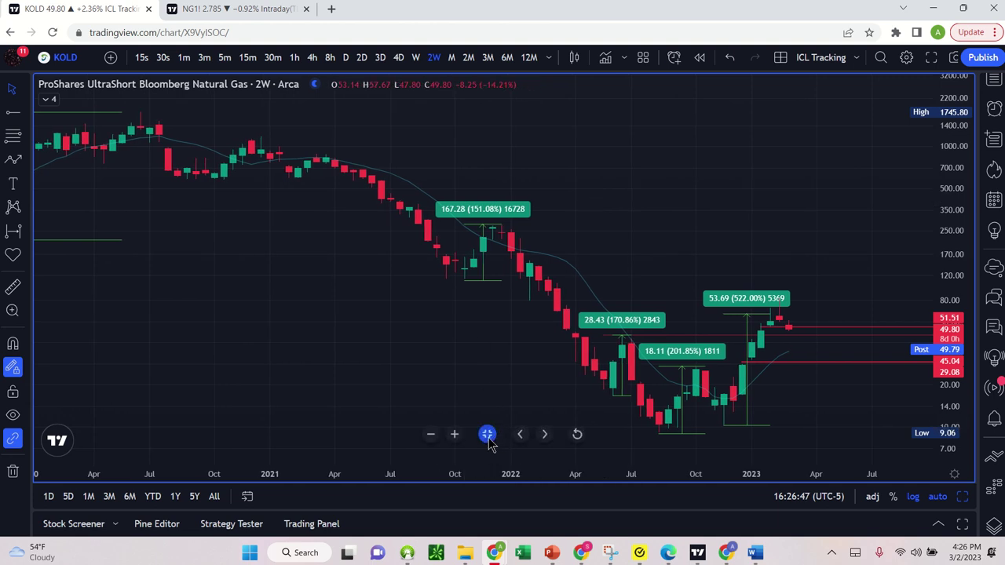
key(alt+Return)
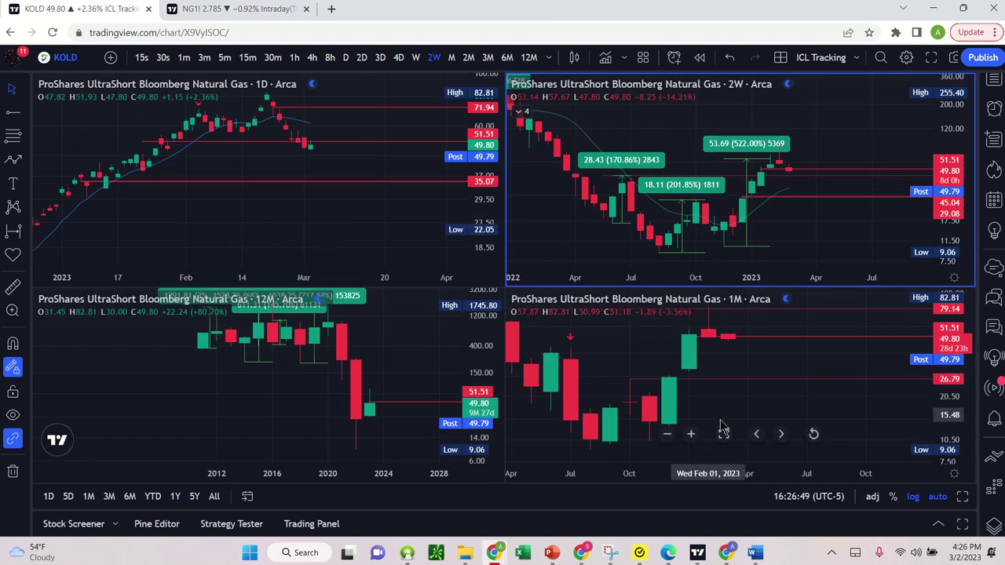
Bring up the monthly KOLD chart at full size and examine its measured rallies since 2011 and the latest candles
click(724, 436)
key(alt+Return)
scroll(680, 386, up, 5)
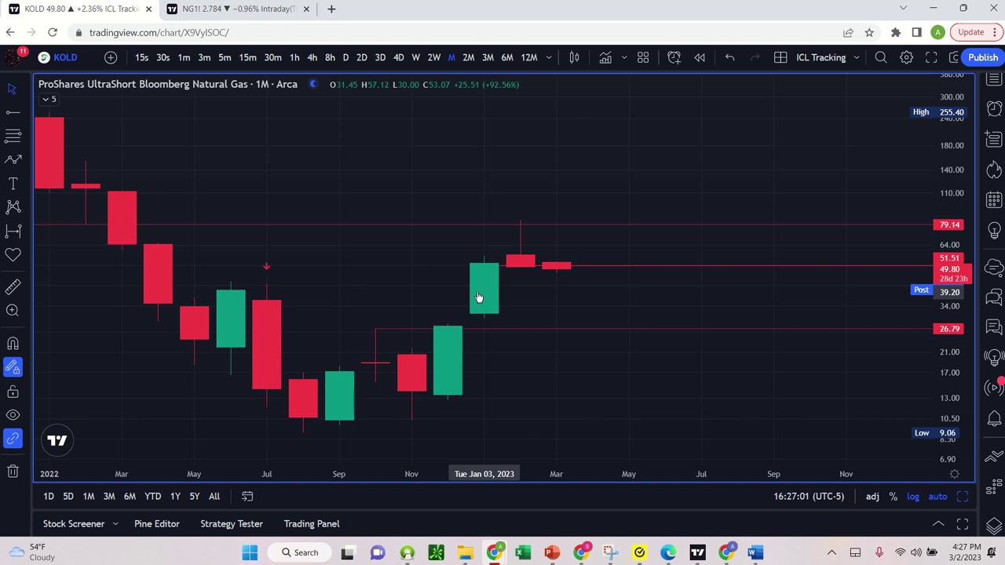
scroll(479, 297, down, 10)
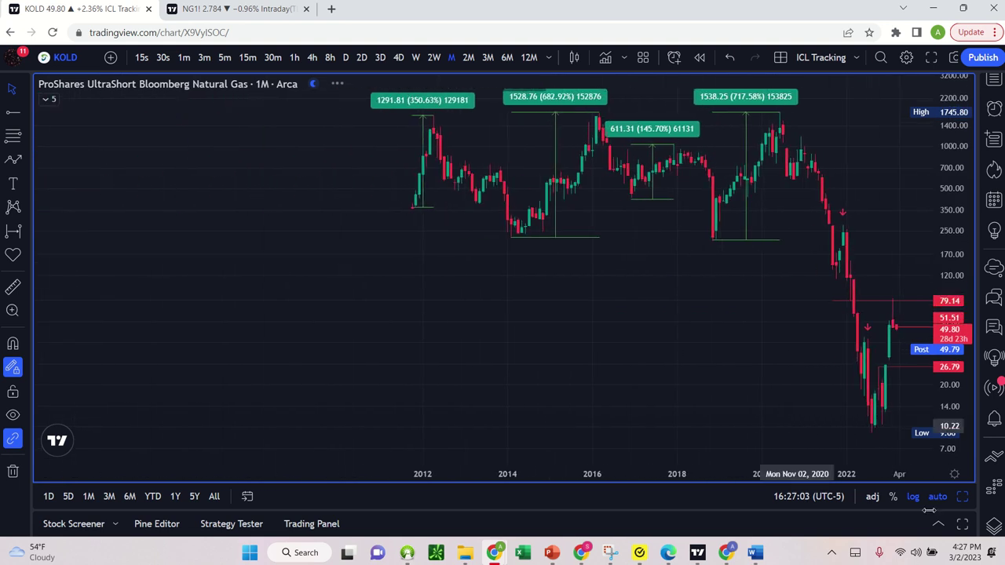
scroll(727, 350, up, 4)
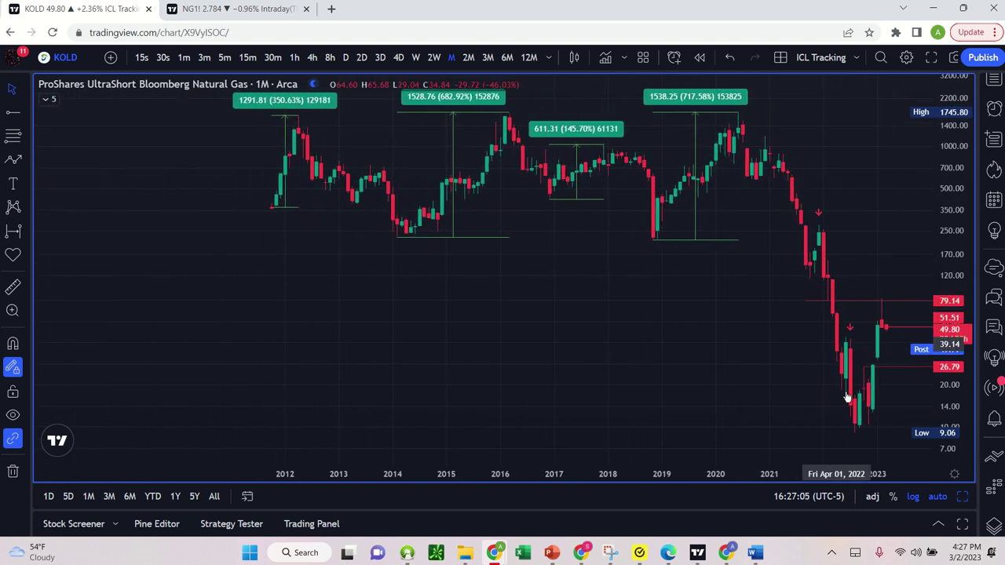
scroll(605, 350, right, 5)
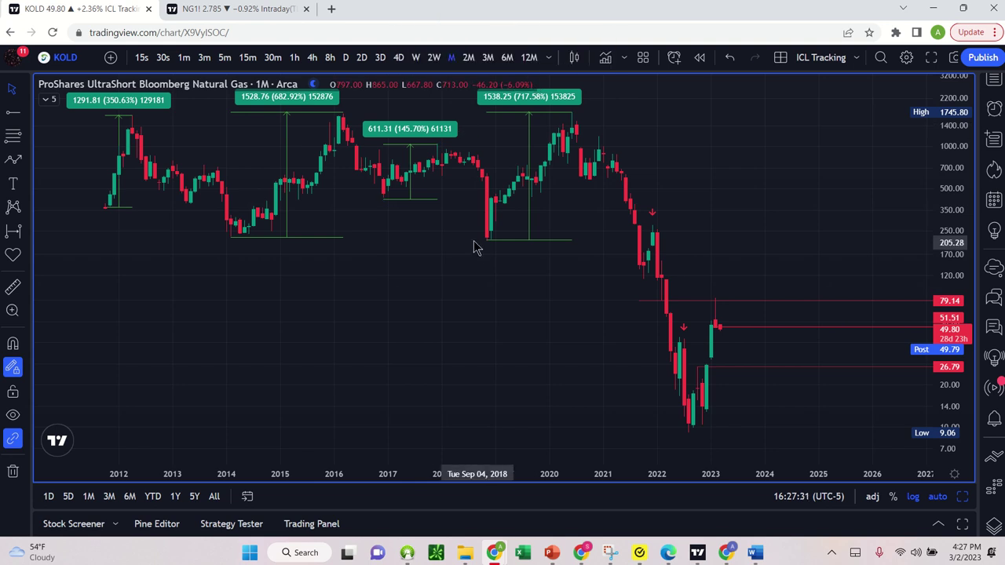
Switch the symbol to LNG and bring up its daily chart at full size, focused on the candles since December 2022
click(86, 63)
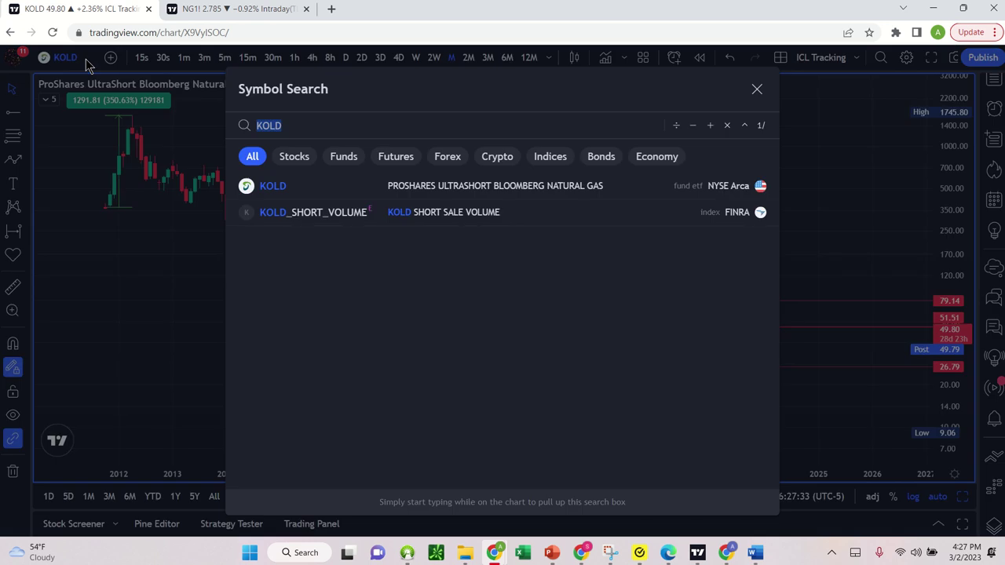
text(LNG)
key(Return)
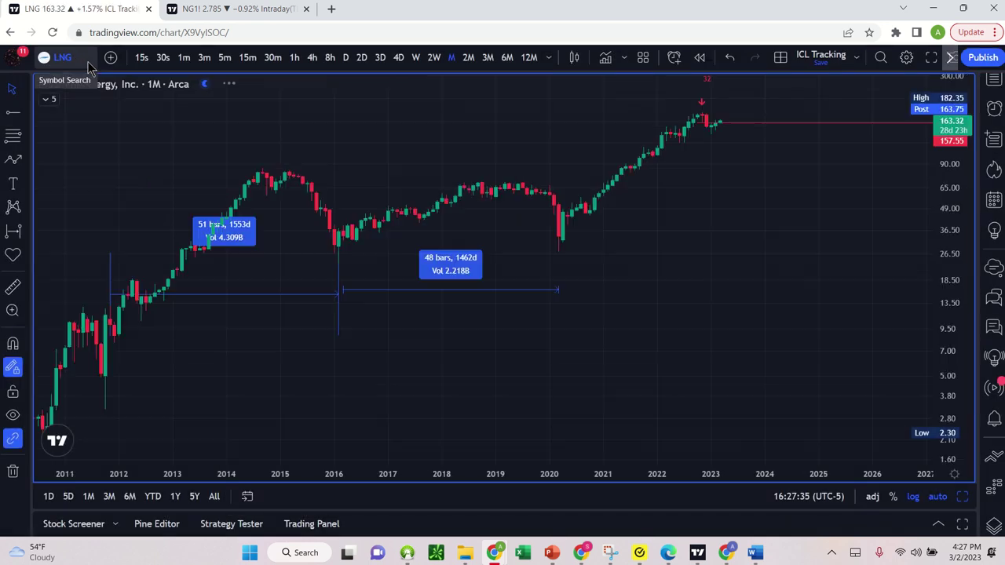
click(487, 434)
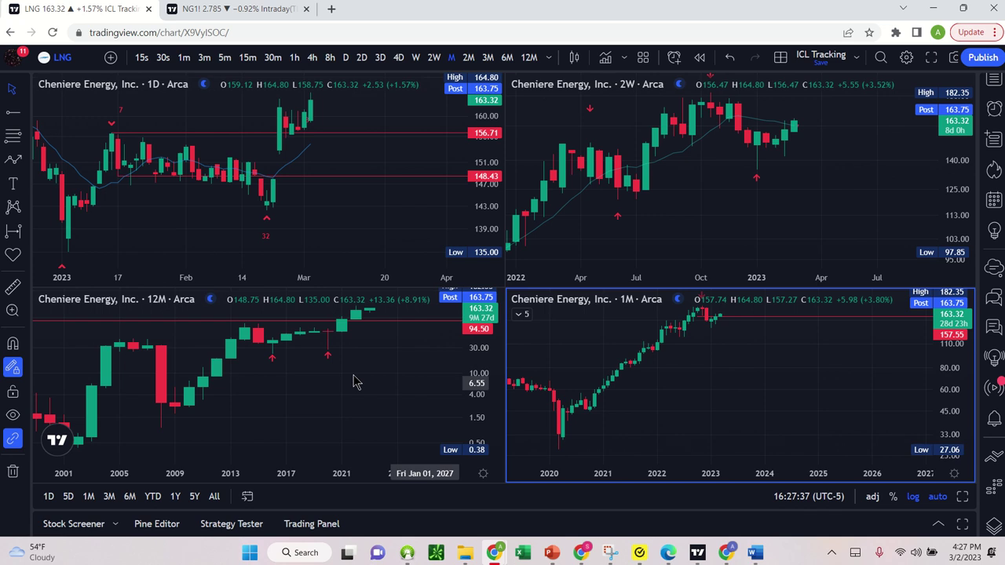
click(254, 236)
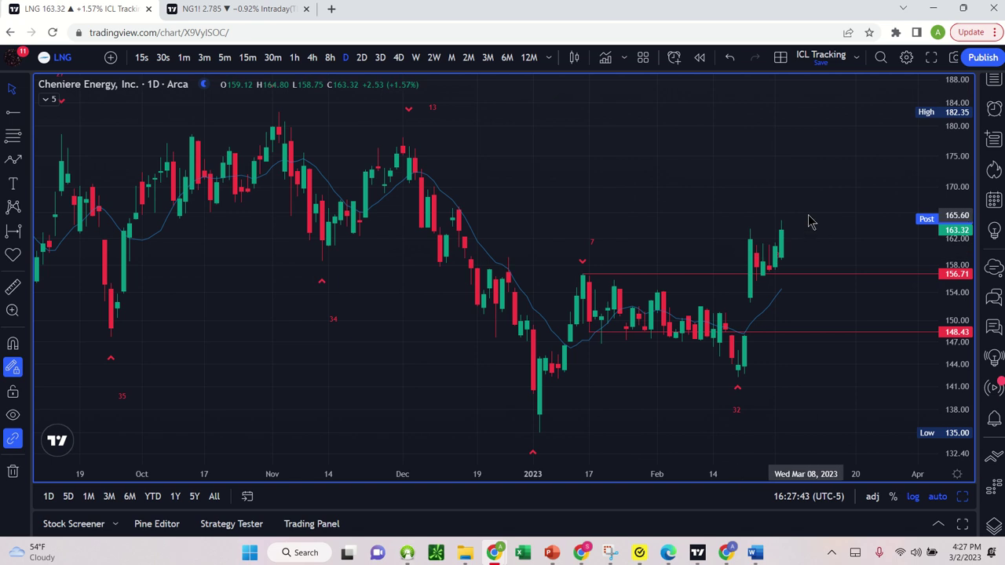
scroll(810, 220, up, 5)
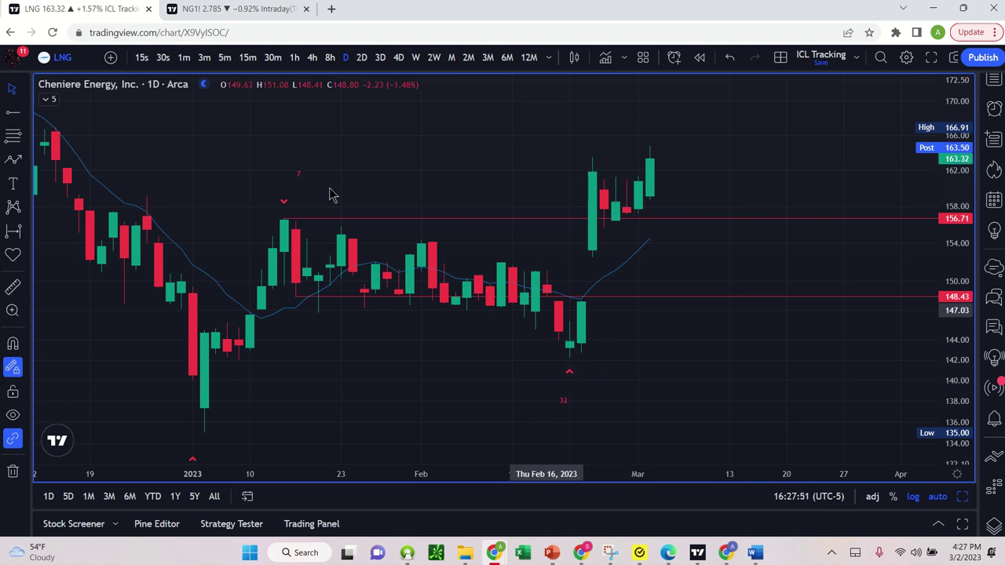
Add a text label "7" beside the latest daily LNG candle at about 164, visible on daily intervals only
click(12, 184)
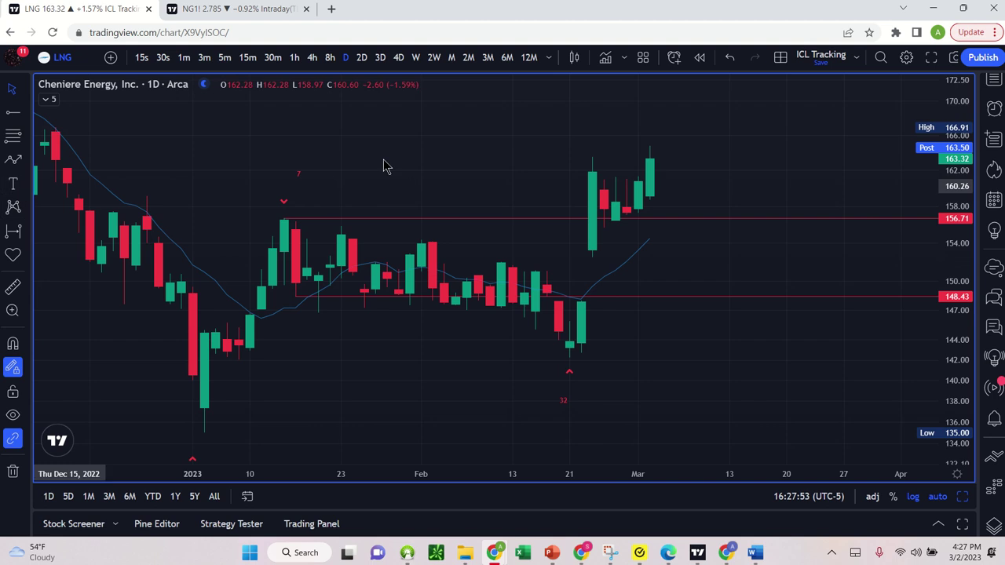
click(665, 156)
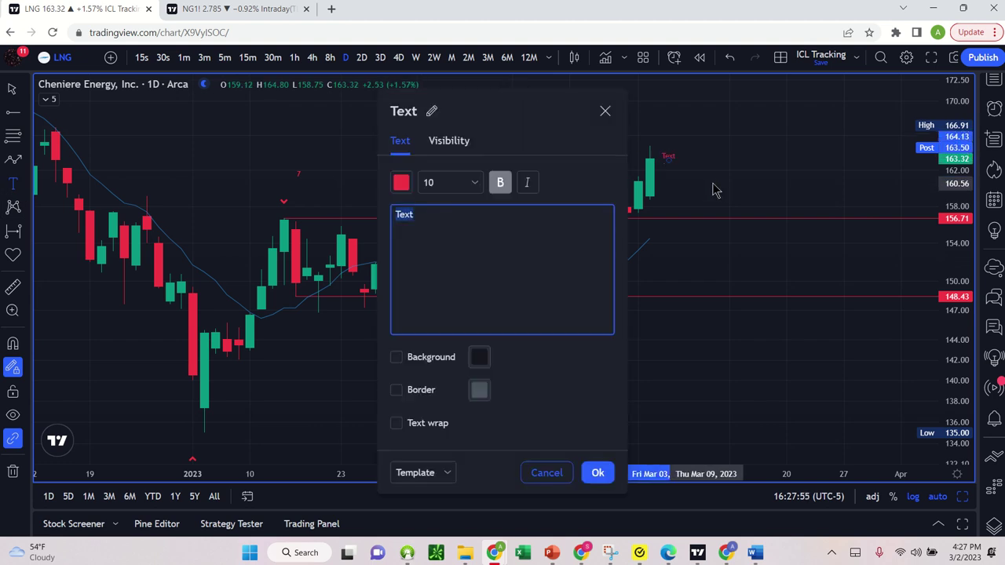
text(7)
click(460, 142)
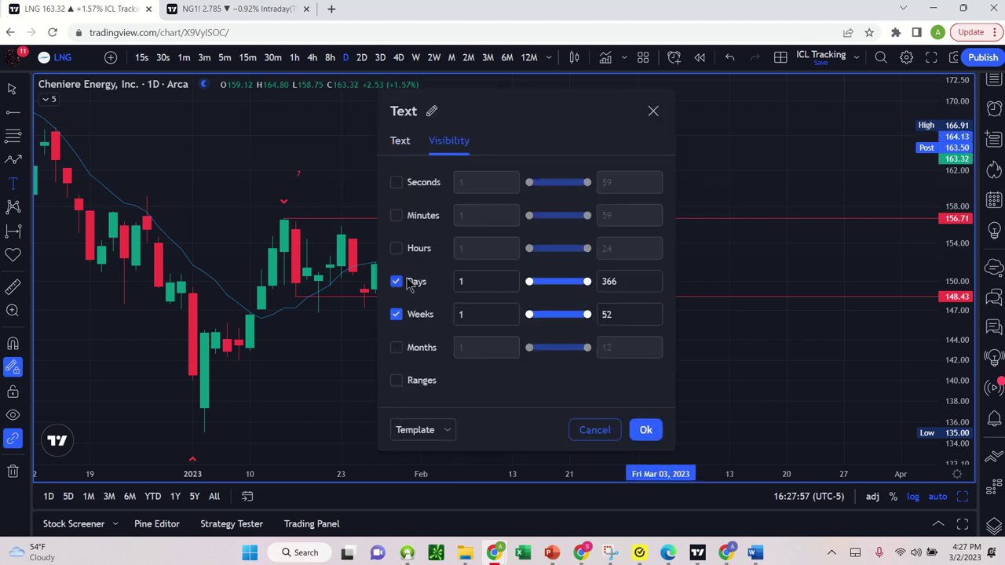
click(397, 314)
click(645, 432)
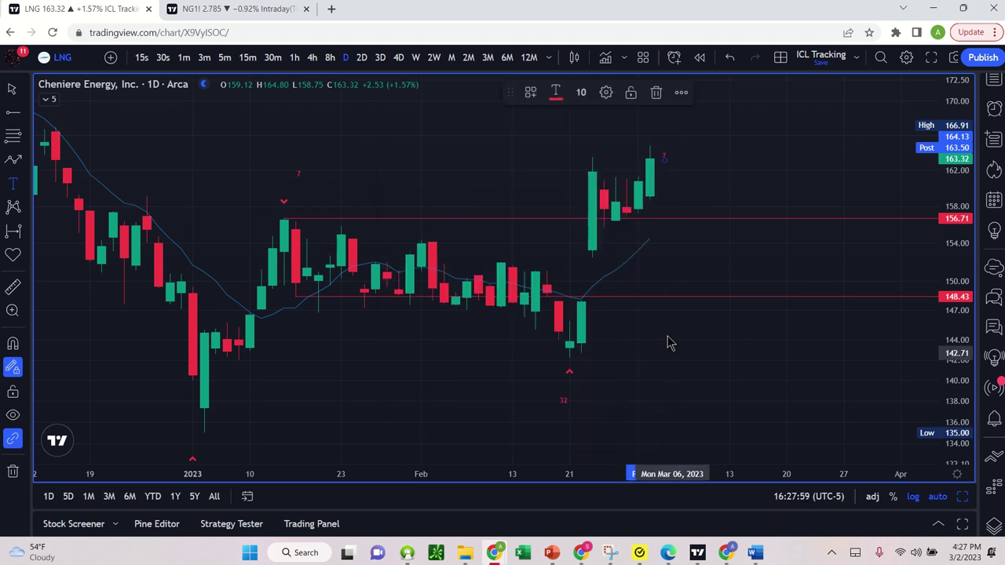
Examine the daily LNG history back to early 2021, following its marked highs, lows and day counts
scroll(666, 341, down, 10)
scroll(875, 238, down, 1)
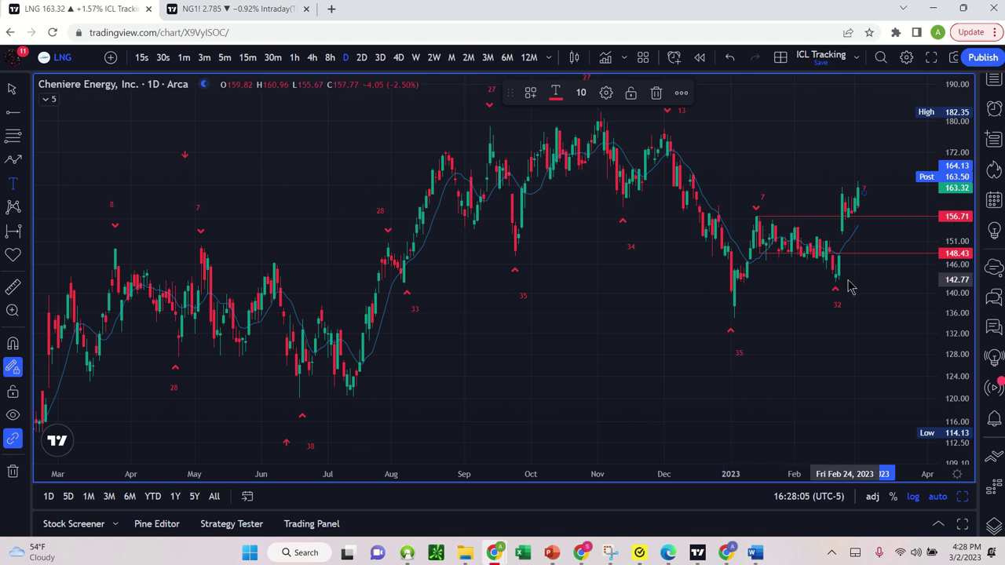
scroll(843, 308, down, 3)
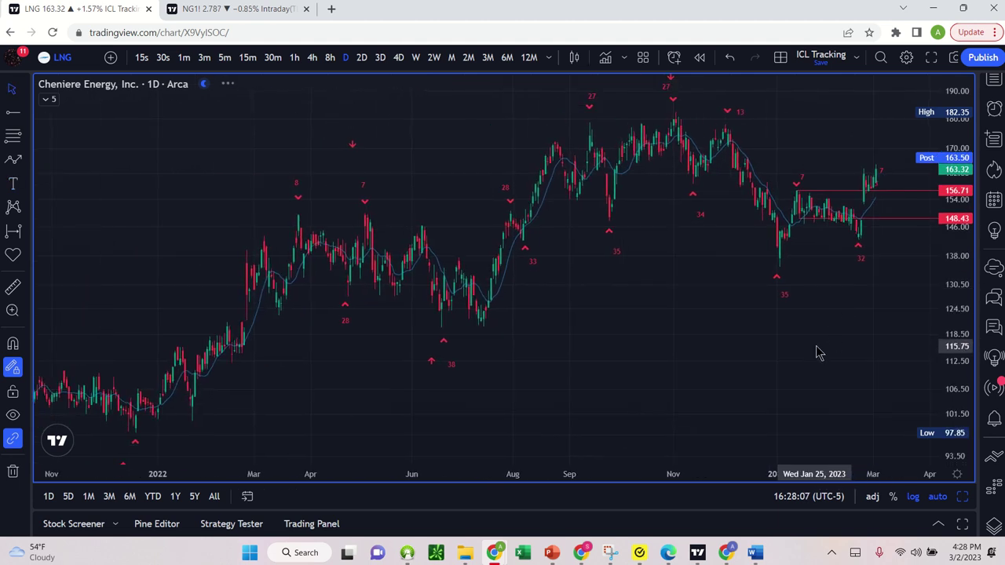
scroll(819, 352, down, 4)
scroll(883, 172, down, 2)
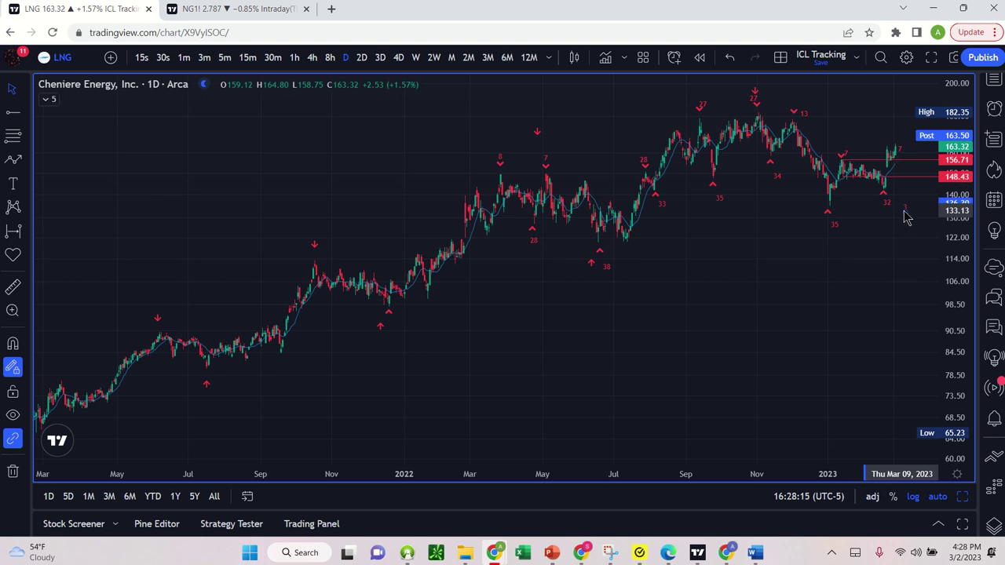
Bring up the two-week LNG chart at full size and examine its measured cycles and the latest candle against the moving average
mouse_move(454, 440)
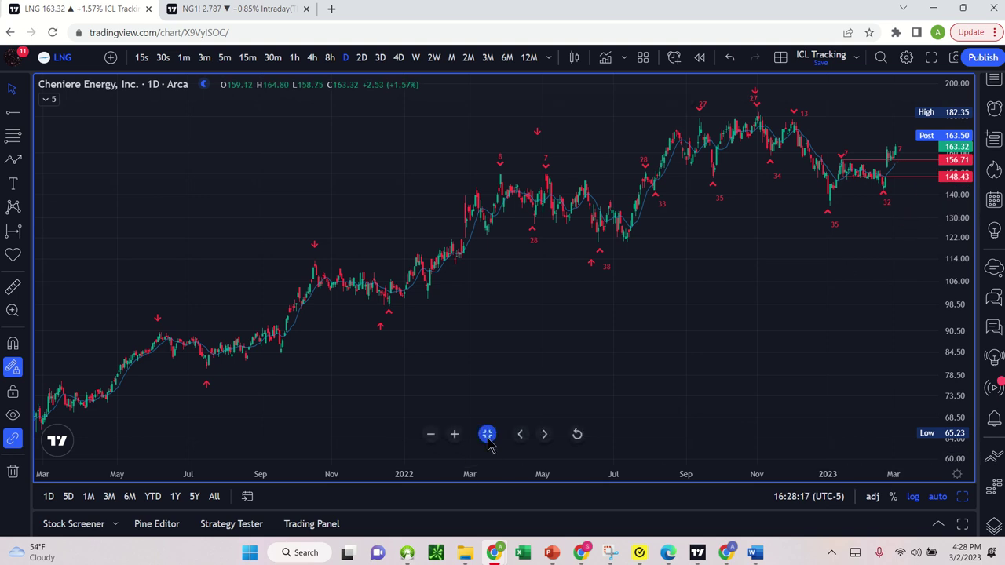
click(487, 435)
click(720, 235)
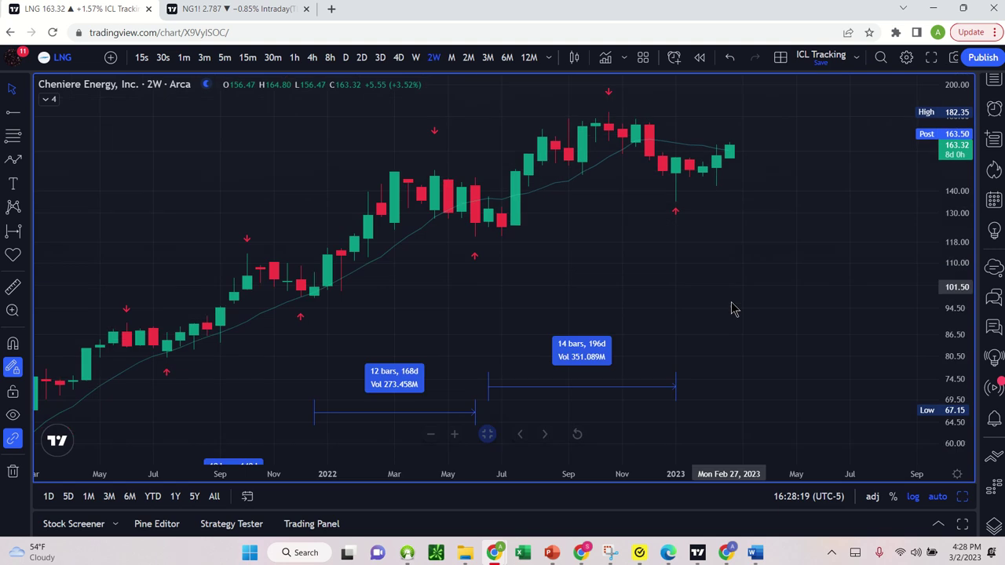
scroll(730, 308, down, 4)
scroll(741, 306, up, 4)
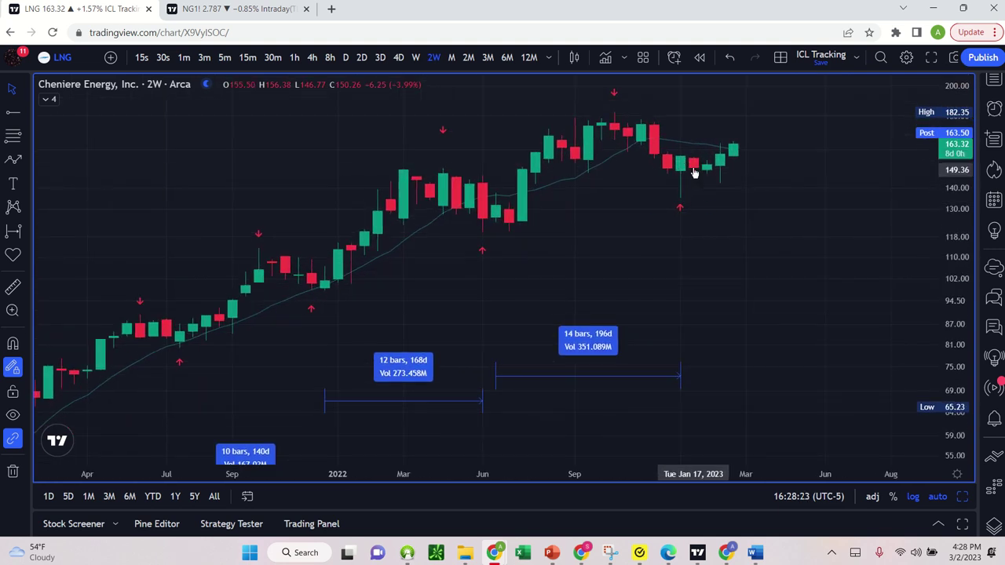
scroll(736, 188, down, 2)
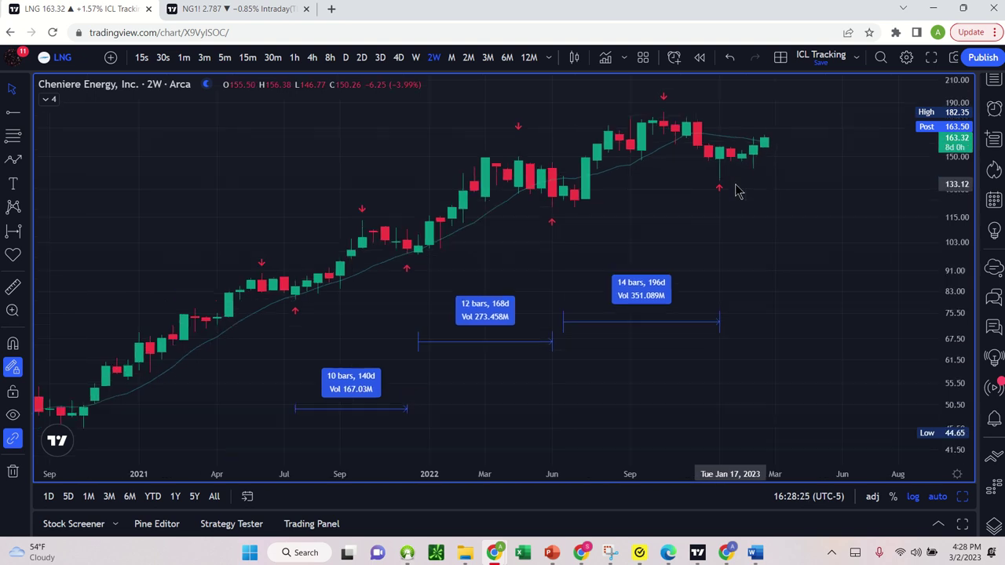
scroll(721, 193, up, 3)
scroll(722, 194, up, 3)
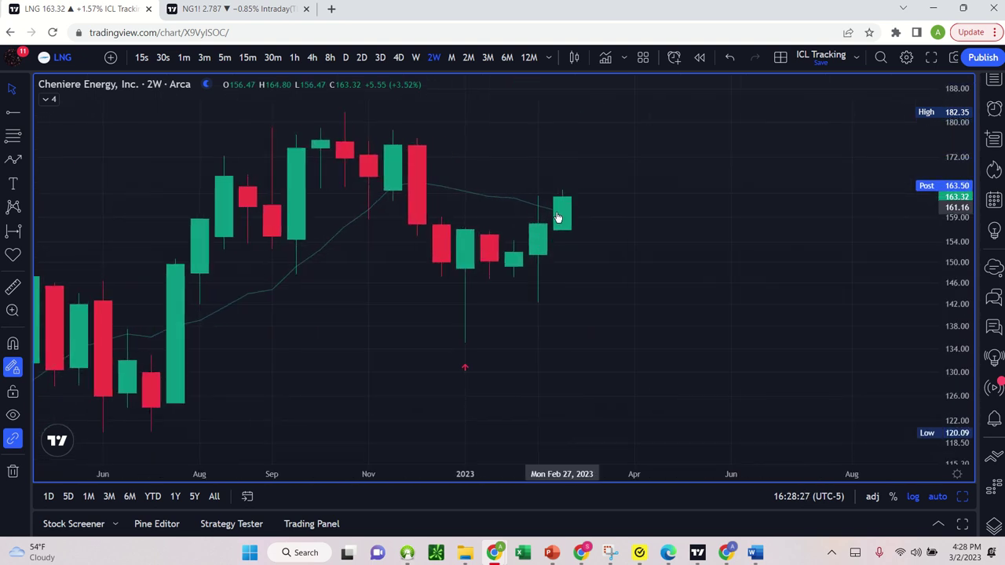
scroll(559, 233, down, 1)
scroll(559, 233, down, 3)
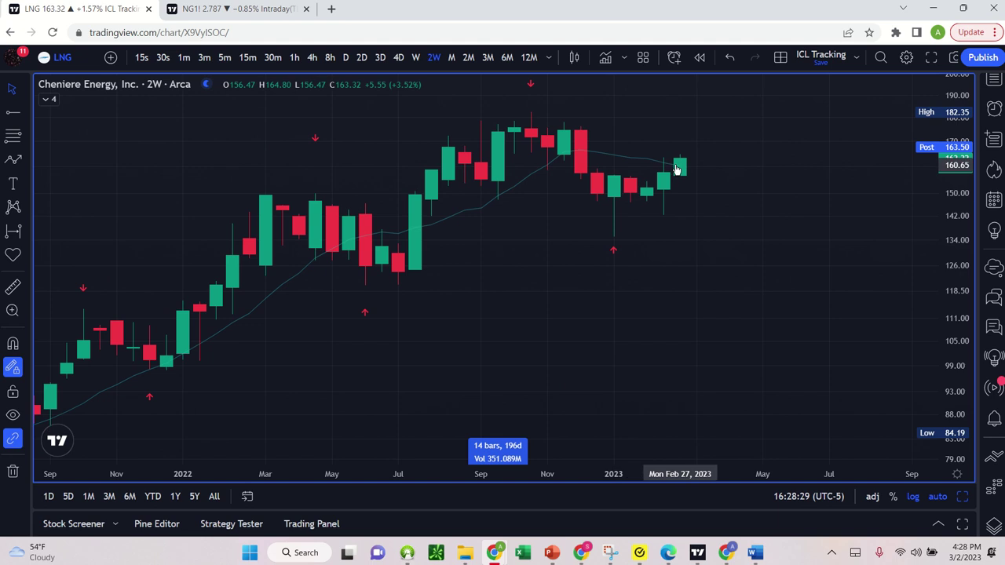
scroll(680, 179, down, 5)
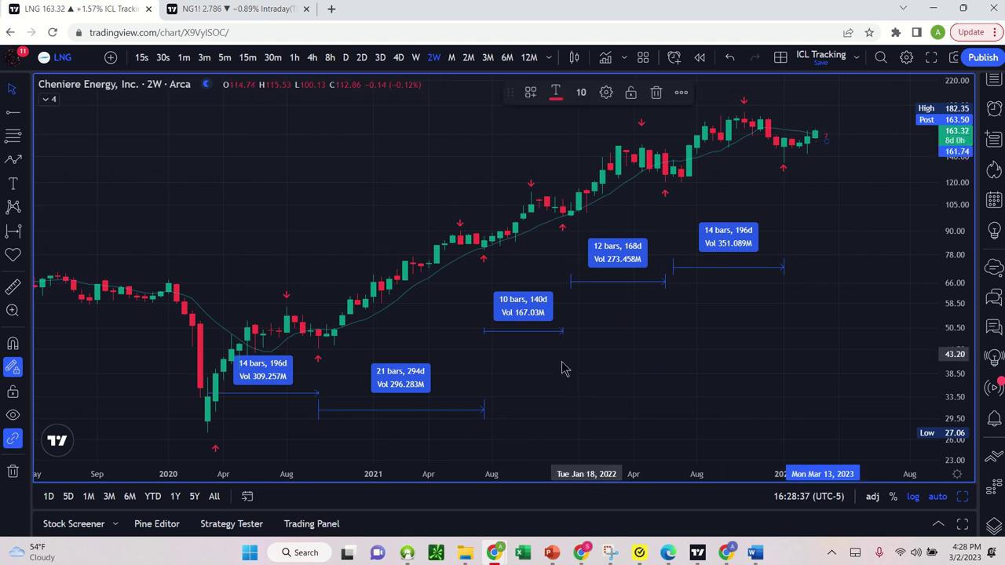
Bring up the monthly LNG chart at full size and examine the candles following the late-2022 peak
click(487, 434)
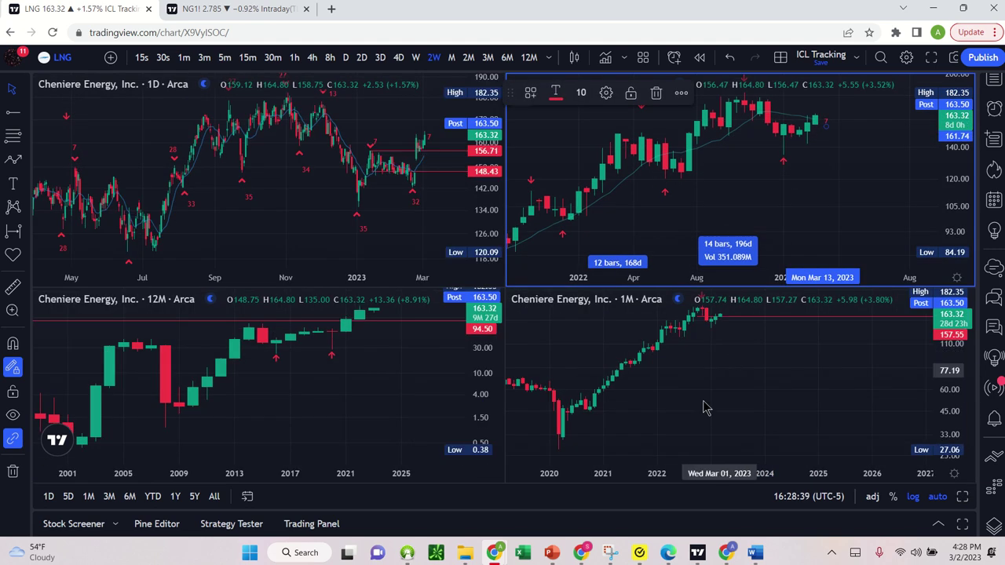
click(725, 431)
scroll(681, 283, up, 5)
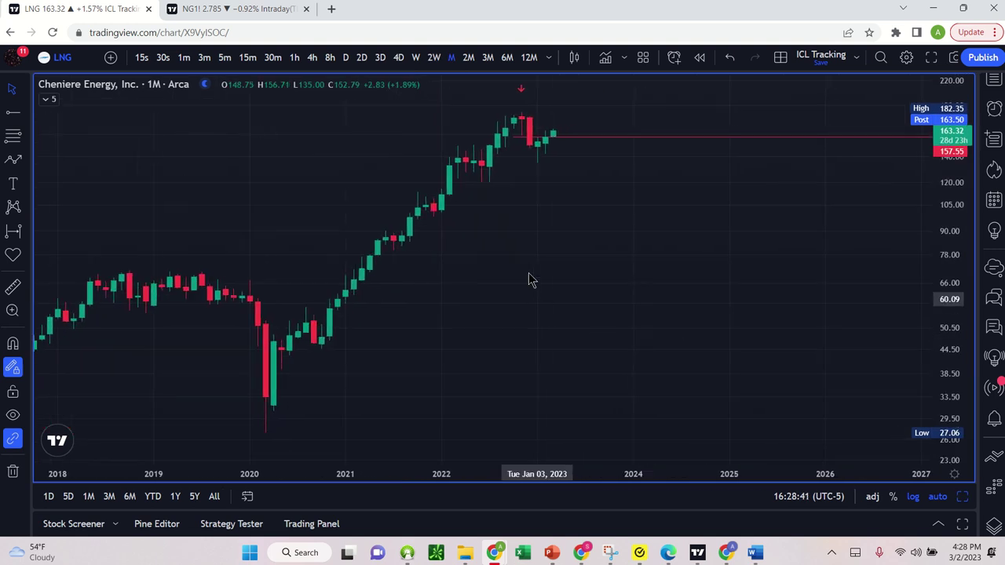
scroll(510, 135, up, 1)
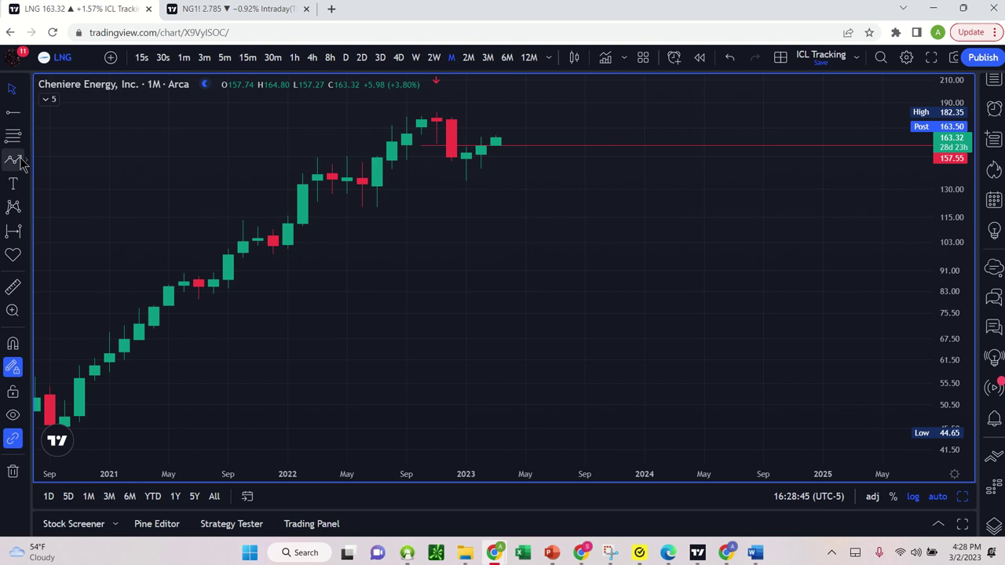
Try a path from the November 2022 peak through a February 2023 low to about 187 in August 2023, and delete it
click(436, 116)
click(481, 178)
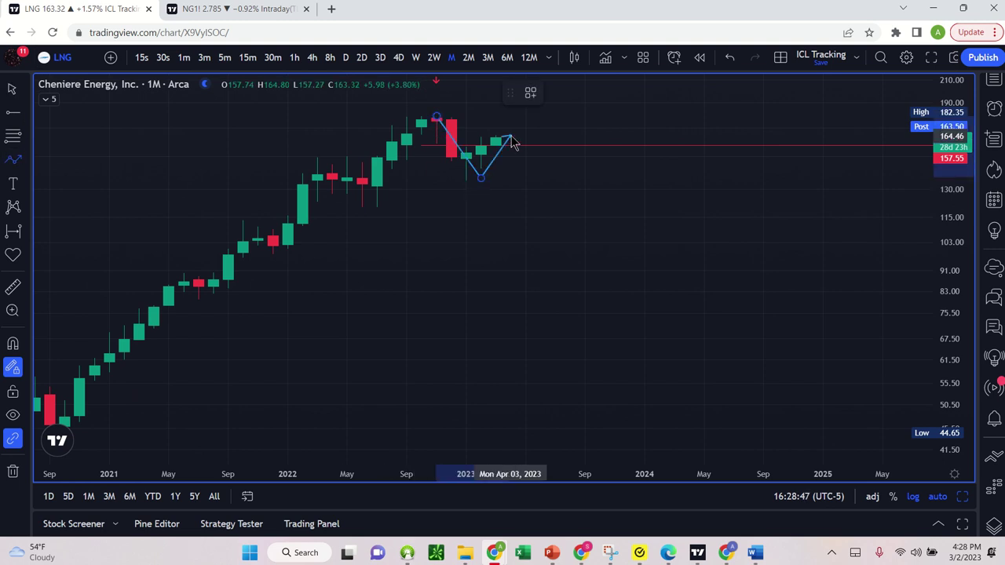
click(509, 138)
click(540, 127)
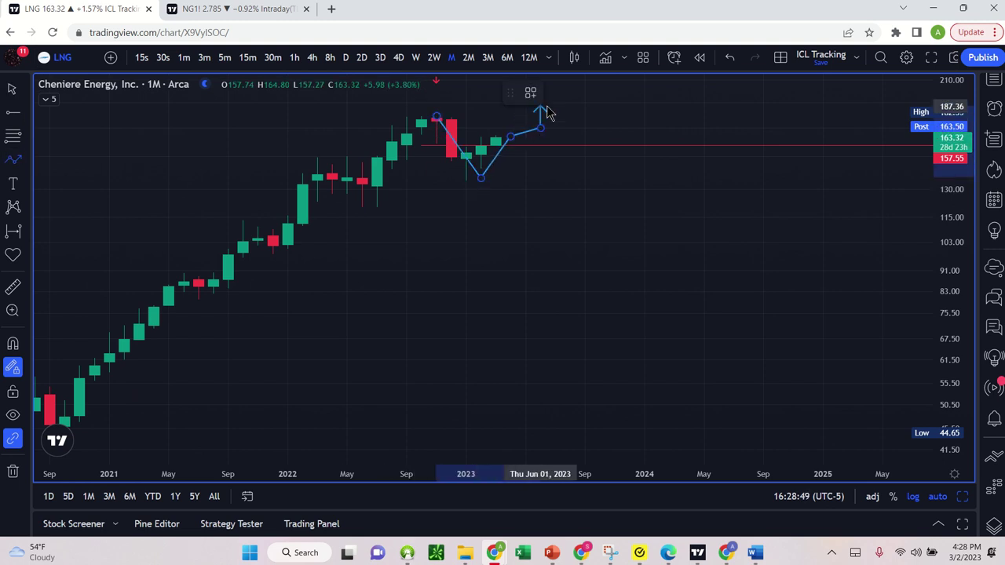
click(568, 114)
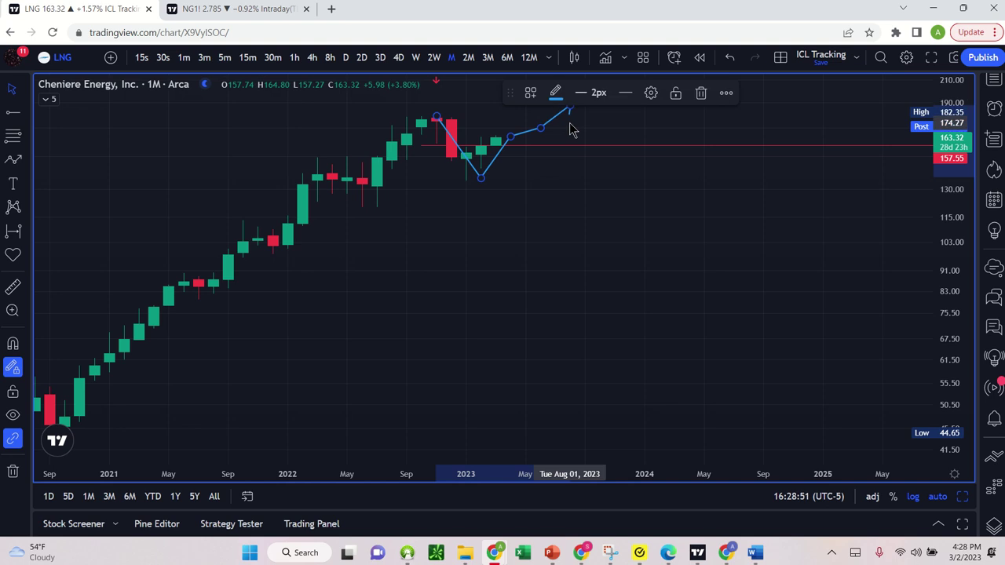
key(Delete)
Examine the monthly LNG history back to 2010, including its 51-bar and 48-bar measured cycles
scroll(487, 165, down, 4)
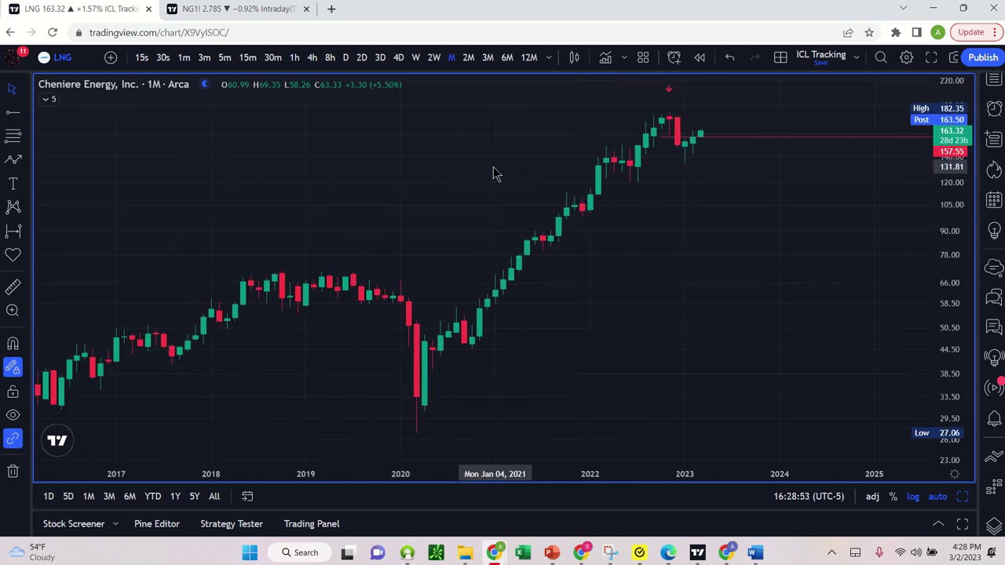
scroll(493, 173, down, 5)
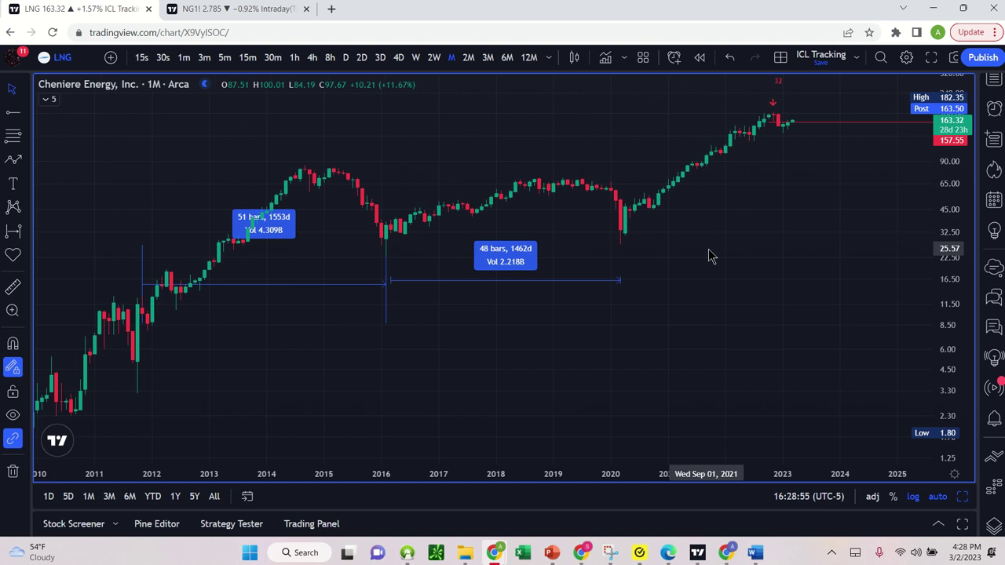
Try a falling zigzag path on the monthly LNG chart from the November 2022 peak to about 107 in November 2023, and delete it
scroll(710, 256, up, 3)
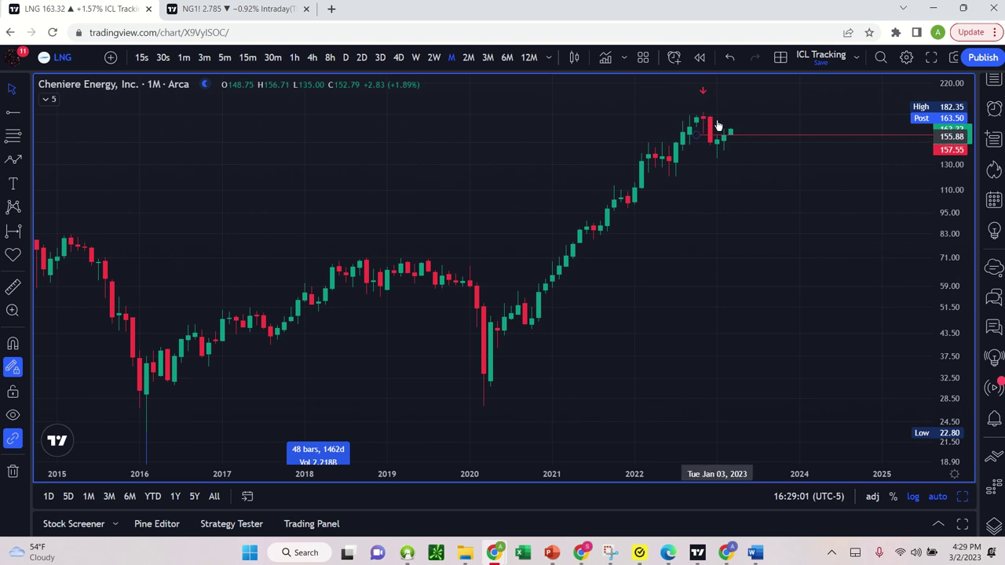
scroll(698, 207, up, 3)
drag(698, 206, 619, 103)
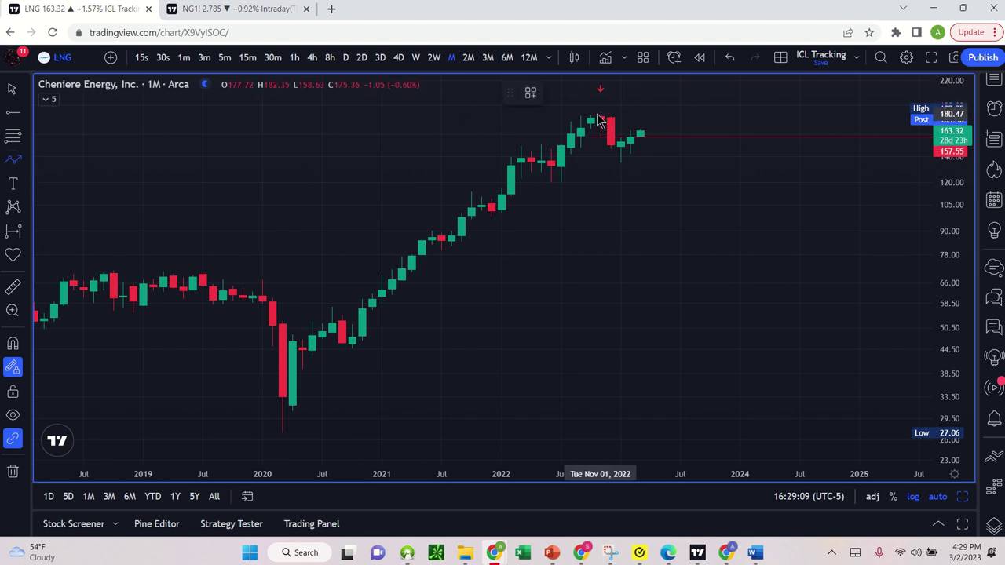
click(600, 115)
click(620, 158)
click(650, 123)
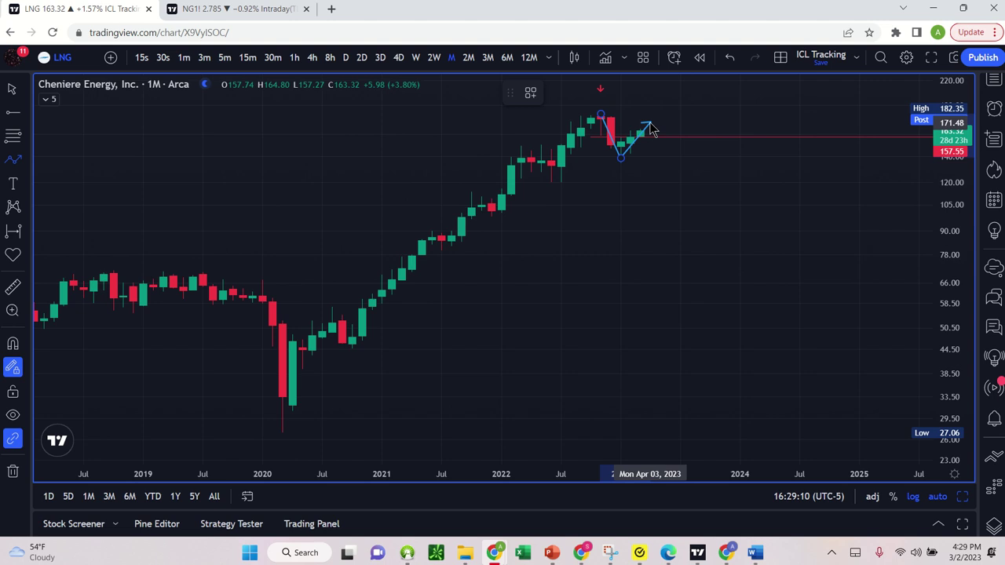
click(670, 176)
click(700, 148)
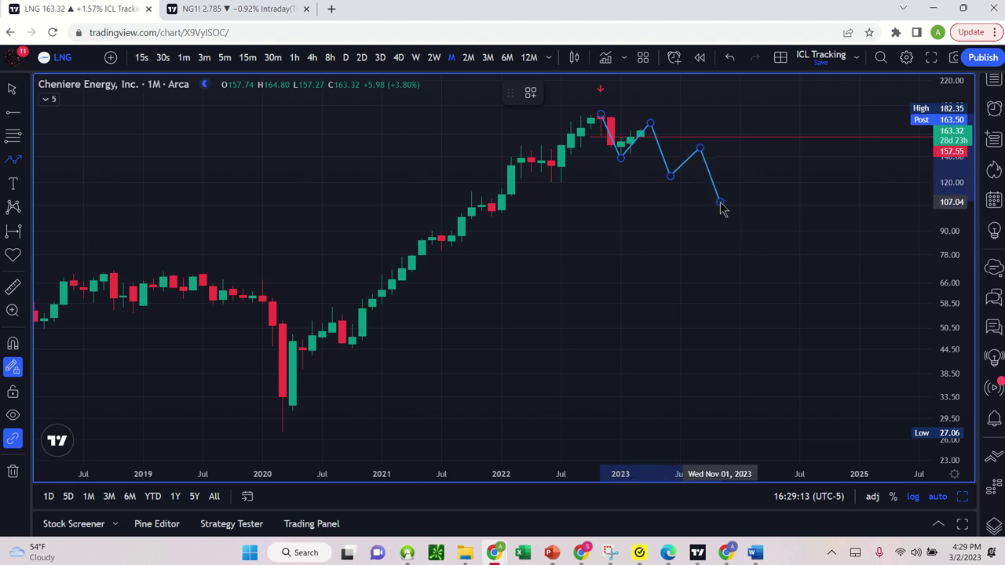
click(726, 256)
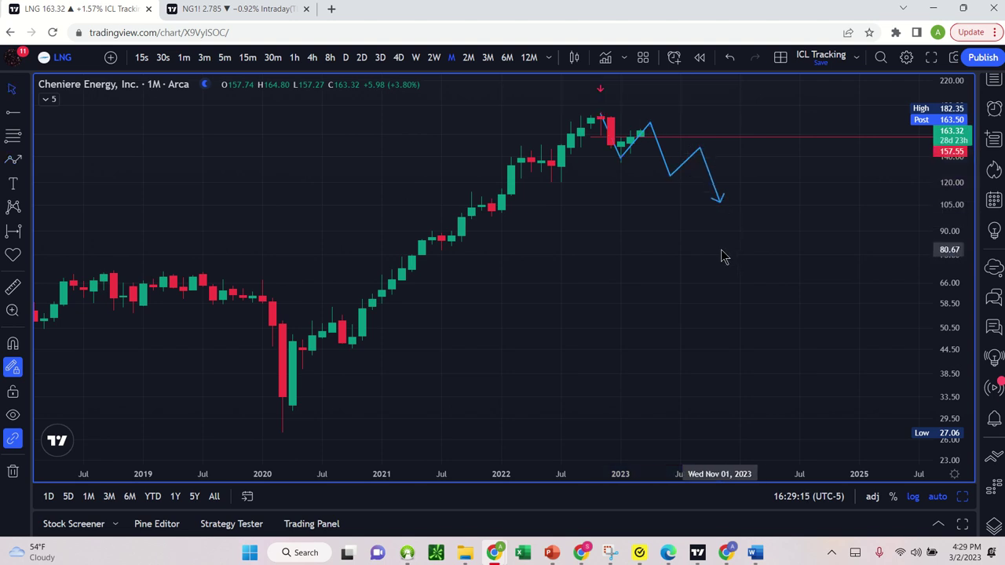
click(705, 157)
key(Delete)
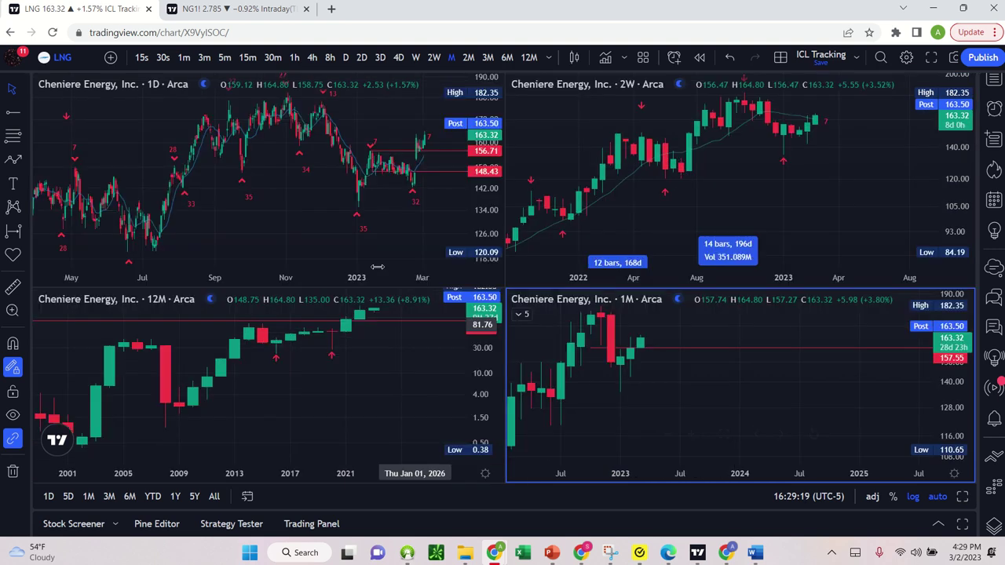
Bring up the daily LNG chart at full size and examine the latest candles against the moving average
click(318, 246)
key(alt+Return)
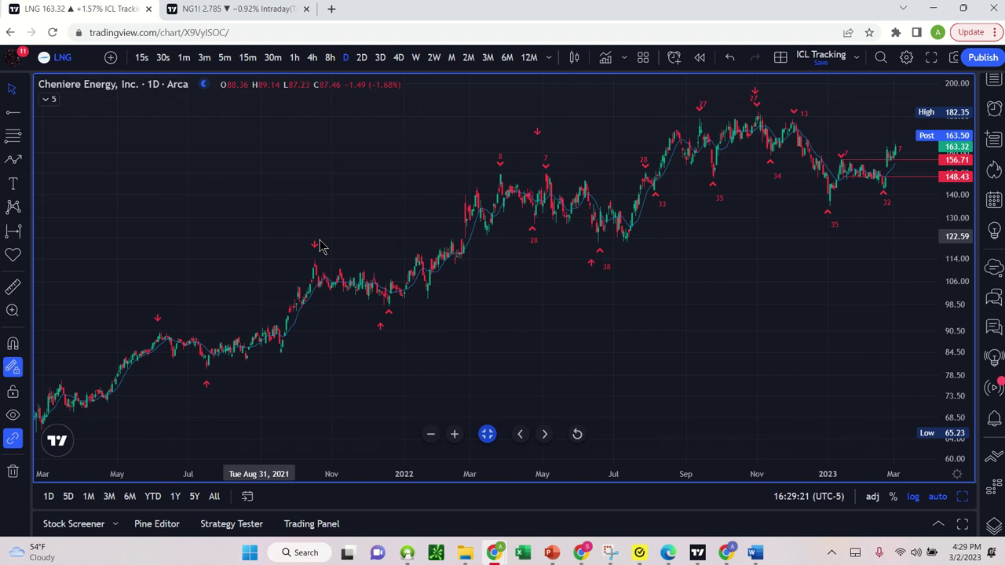
scroll(673, 283, up, 10)
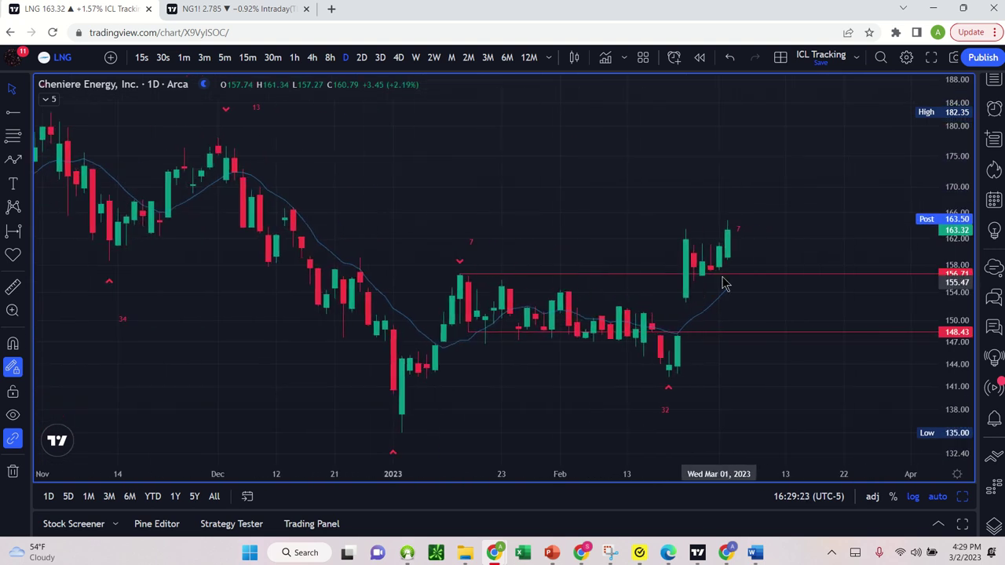
Try a horizontal ray at 155.66 from the late-February candle's low on the daily LNG chart, and delete it
scroll(724, 285, up, 1)
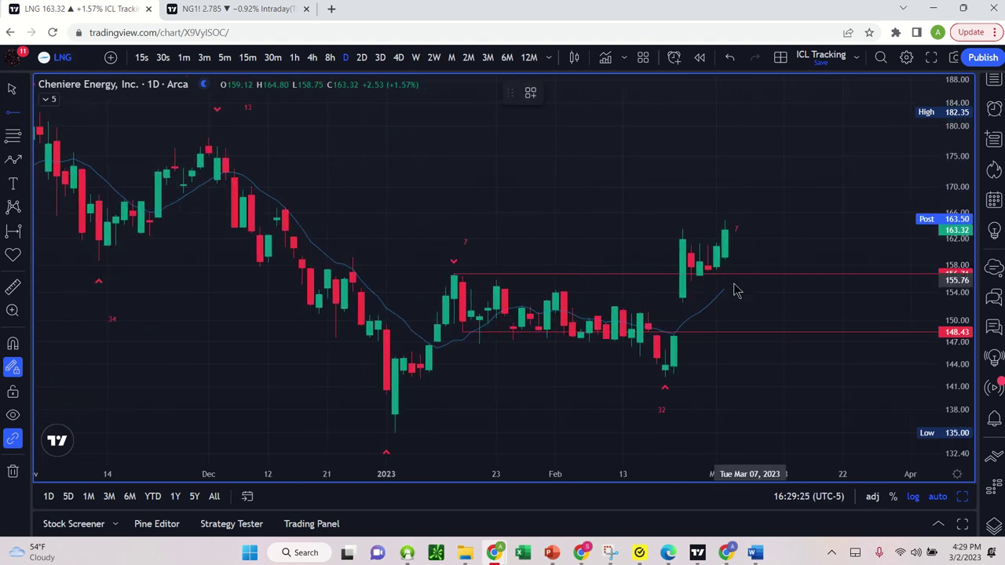
click(691, 280)
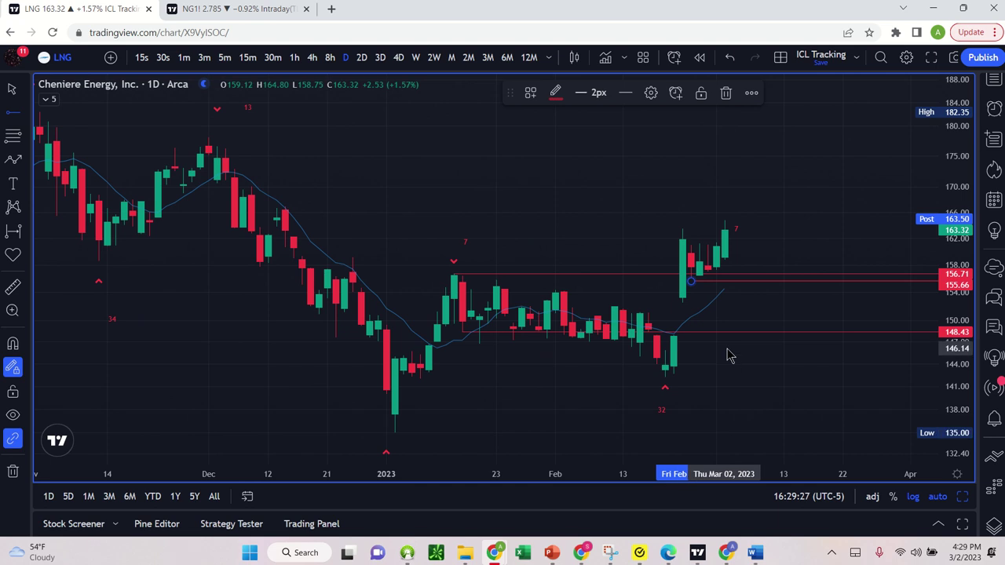
key(Delete)
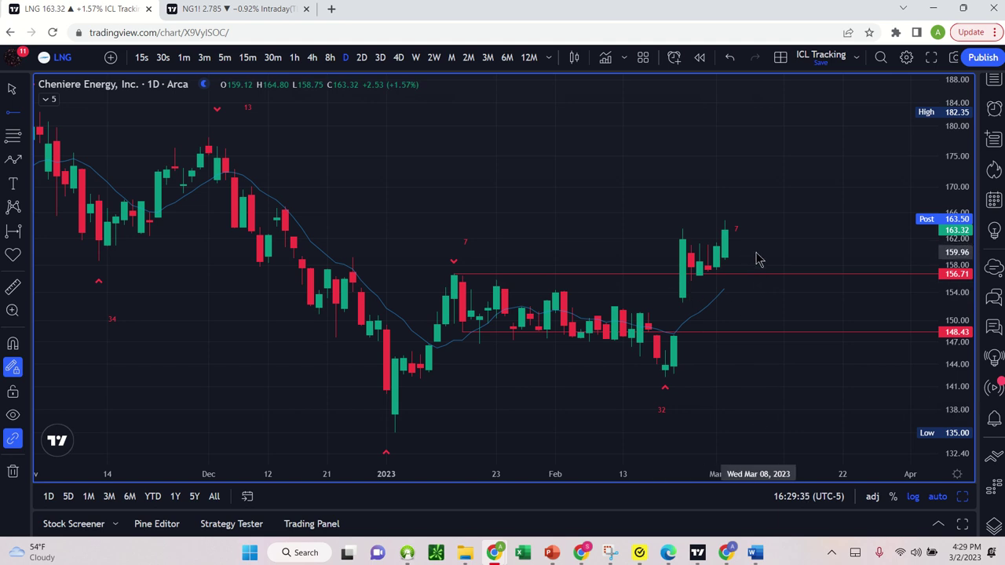
Examine the daily LNG history back to late 2020, including its marked cycle highs and lows around the November 2022 peak
scroll(671, 318, down, 6)
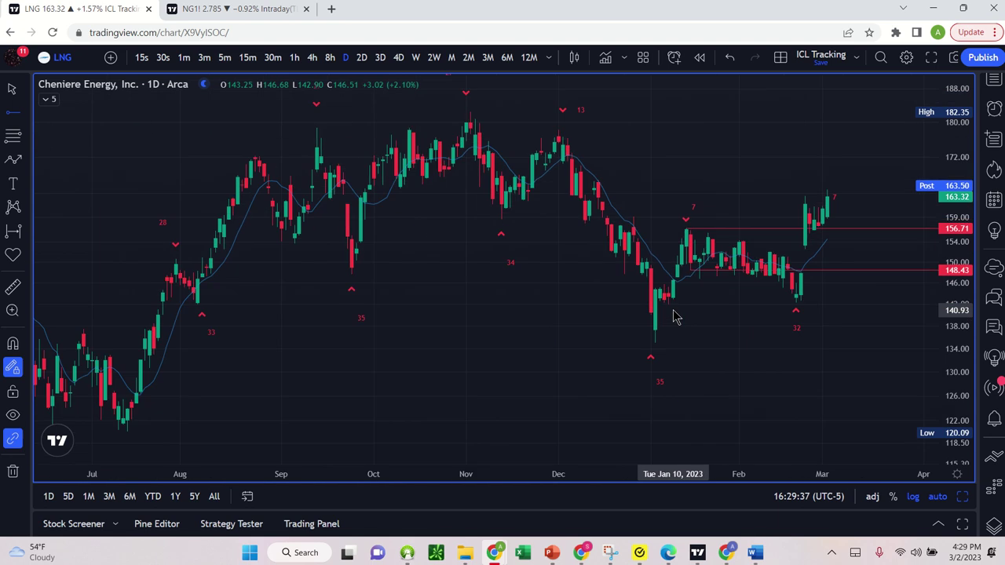
scroll(655, 351, down, 5)
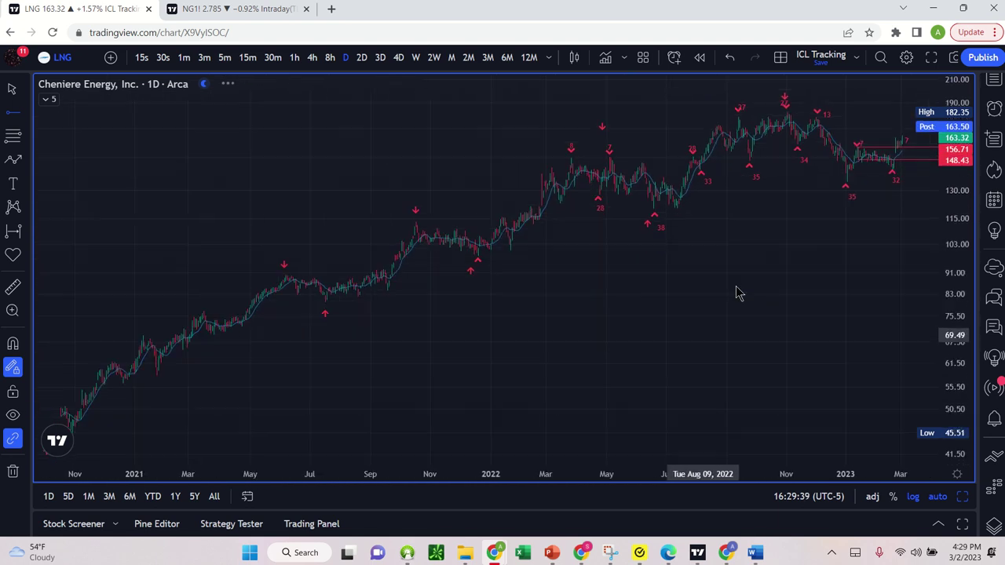
scroll(722, 102, up, 3)
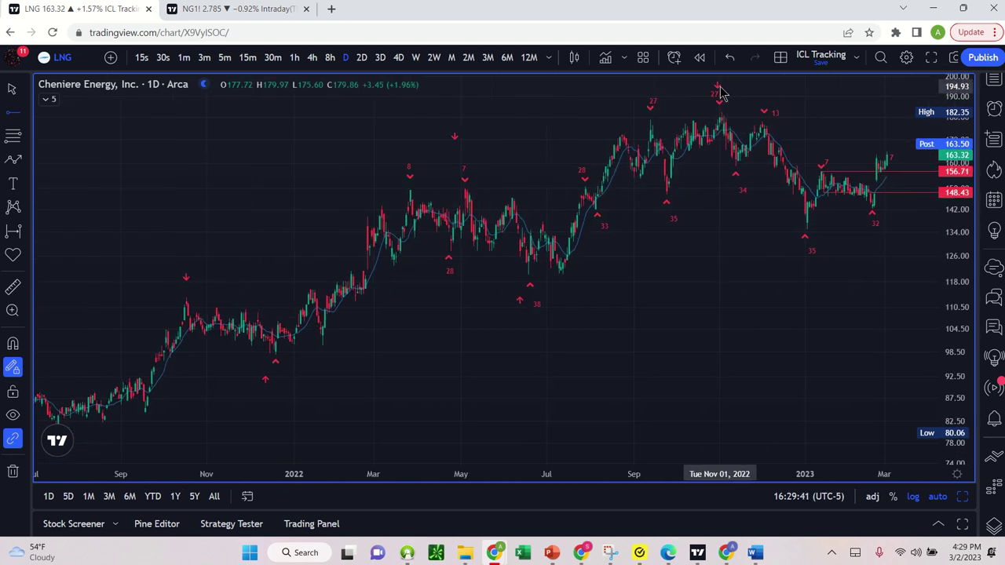
mouse_move(432, 4)
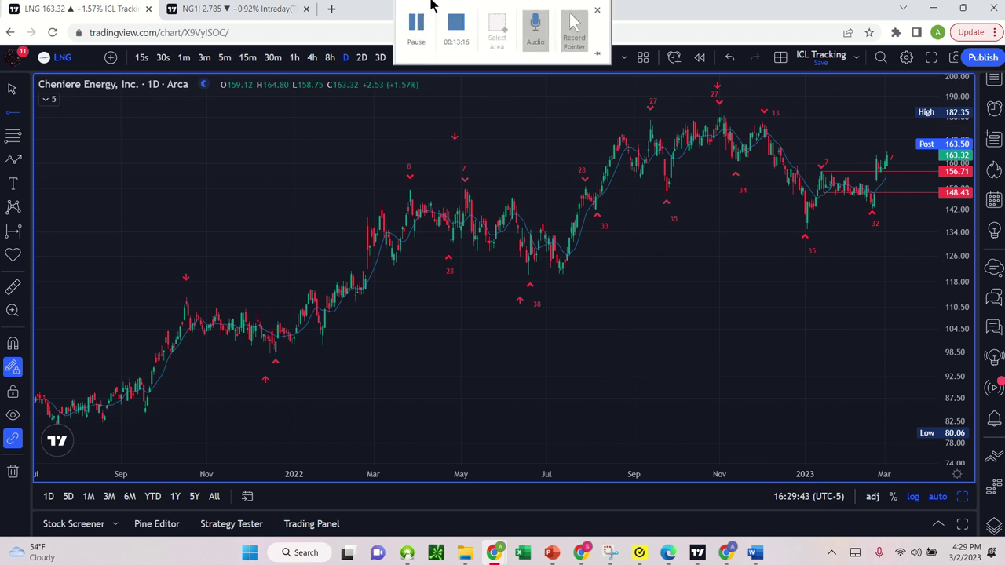